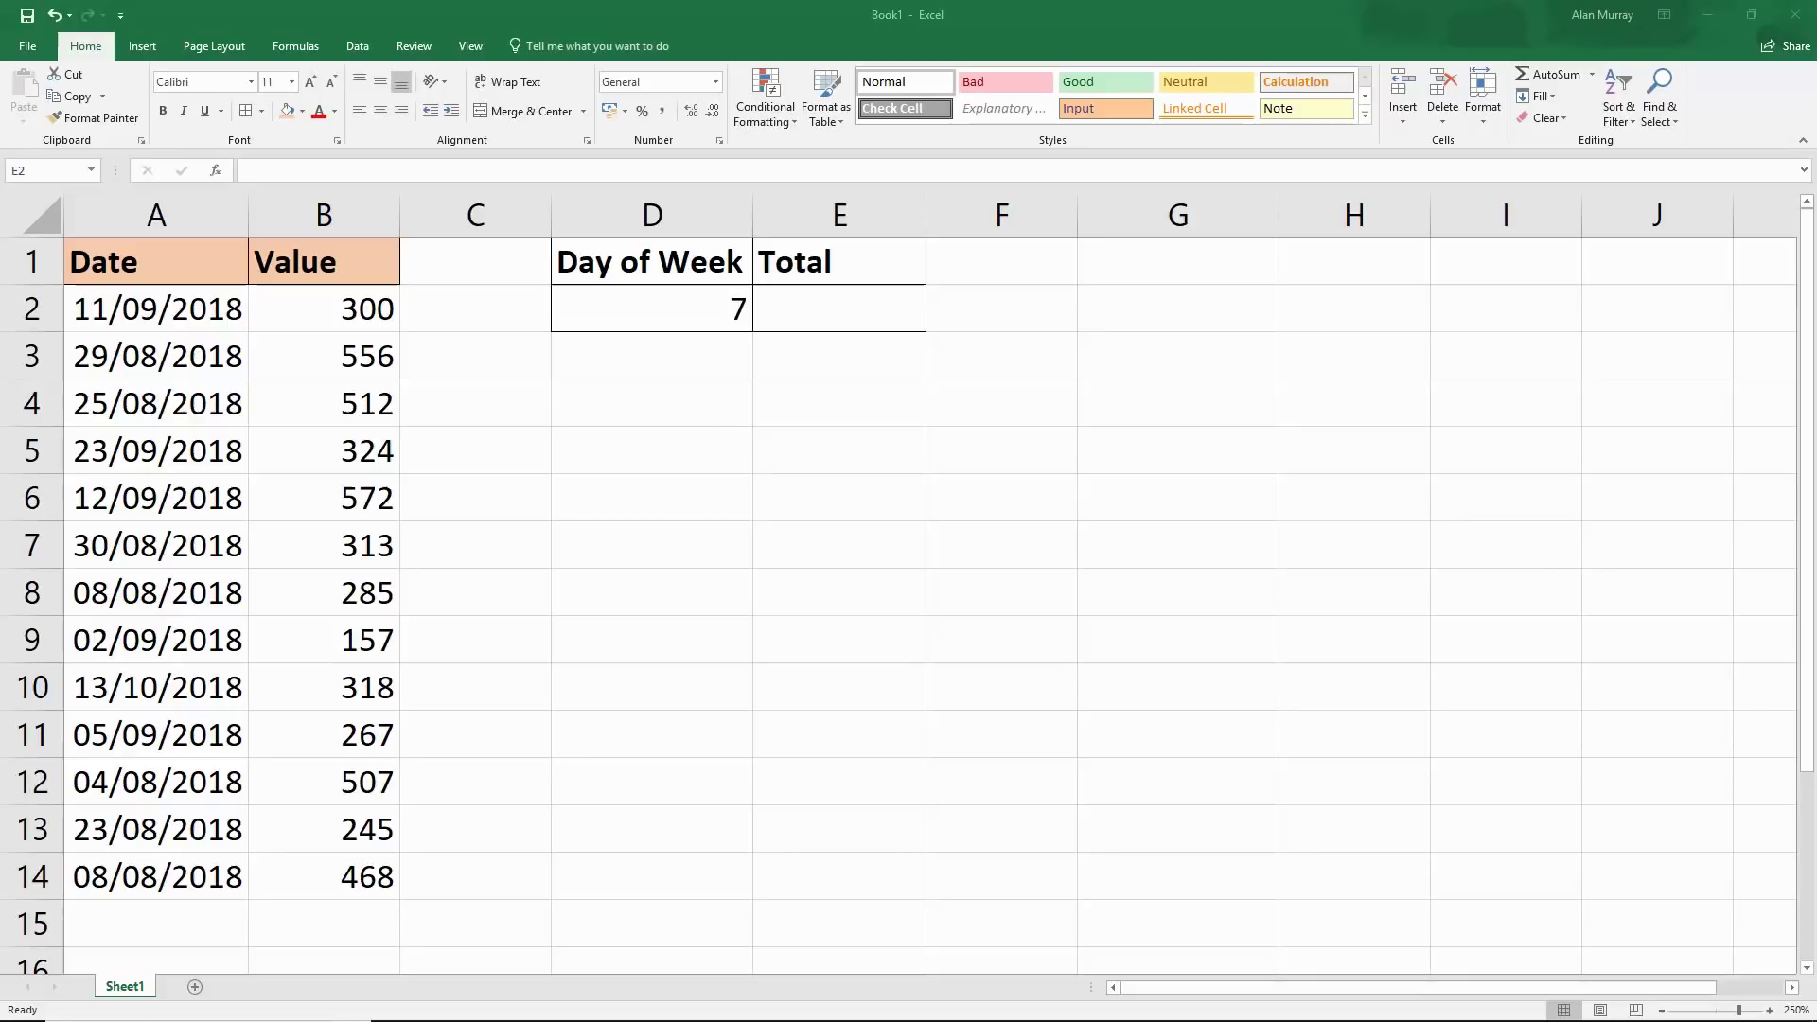
Step: Examine the Value figures in B2:B14, the Total cell beside Day of Week, and the dates in column A
key("alt+Tab")
left_click(325, 307)
key("shift+Down")
key("shift+Down")
key("shift+Down")
key("shift+Down")
key("shift+Down")
key("shift+Down")
key("shift+Down")
key("shift+Down")
key("shift+Down")
key("shift+Down")
key("shift+Down")
key("shift+Down")
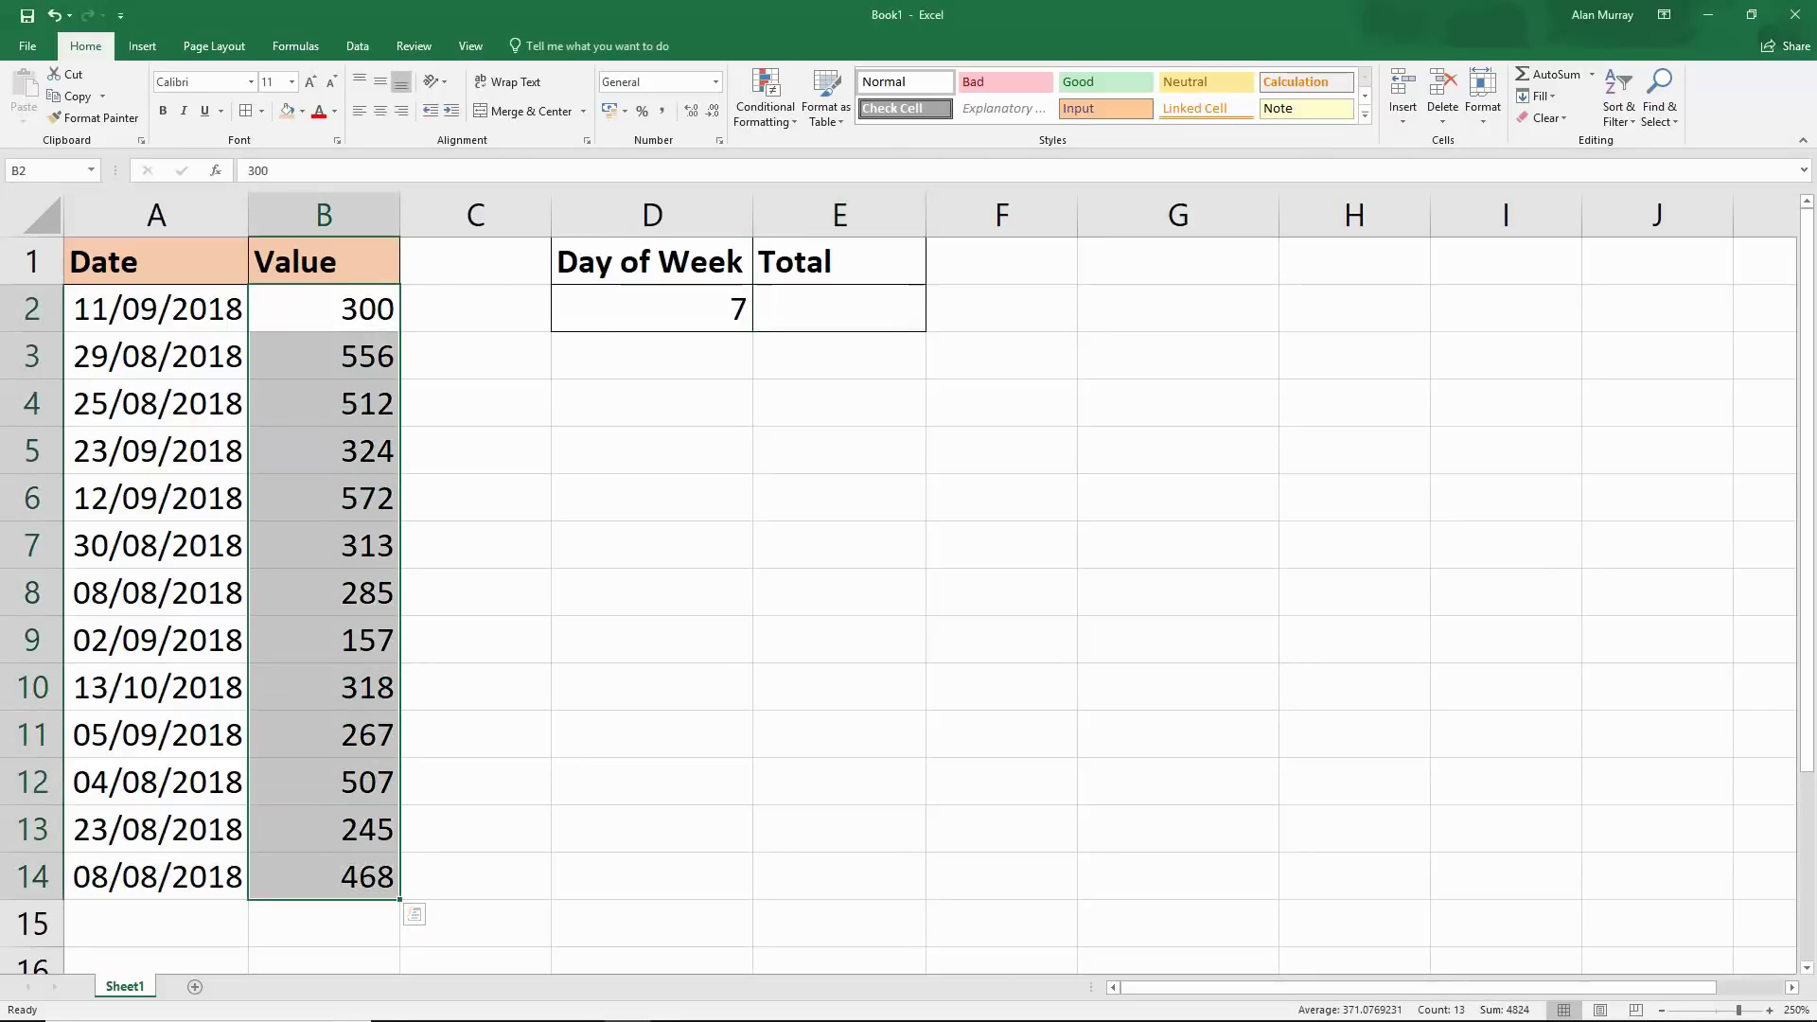
left_click(839, 308)
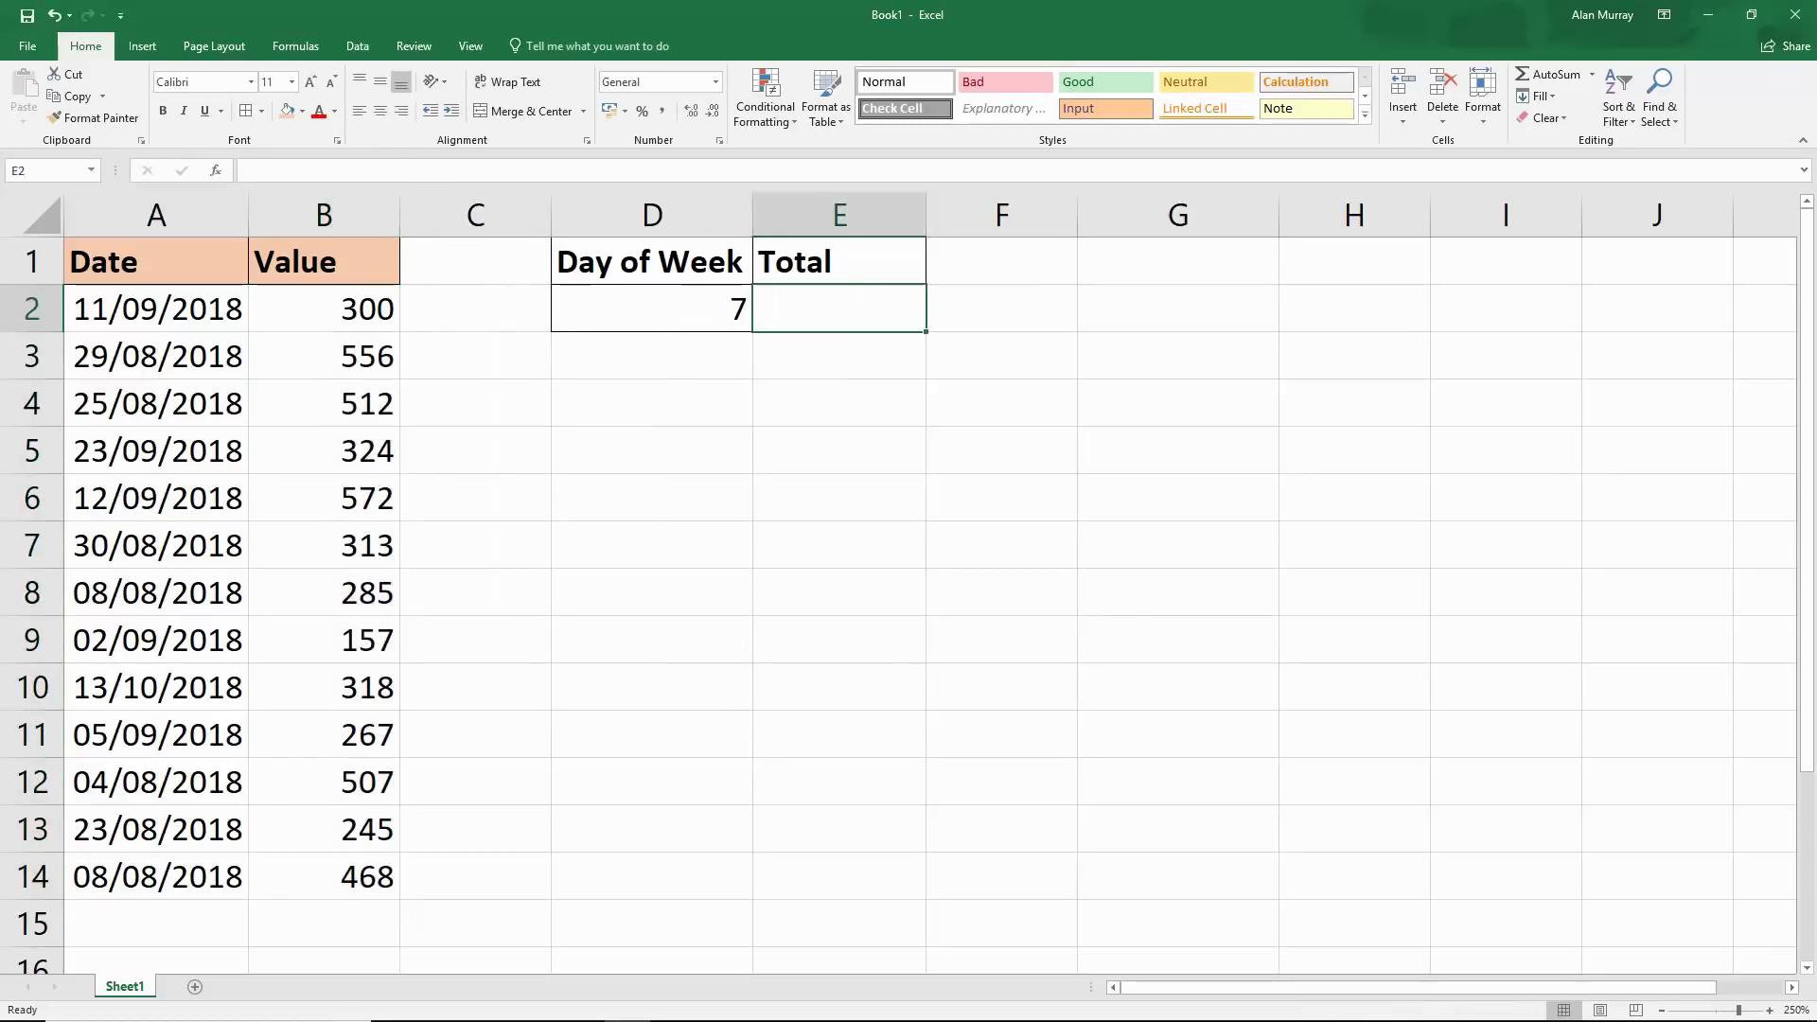
left_click_drag(324, 307, 360, 641)
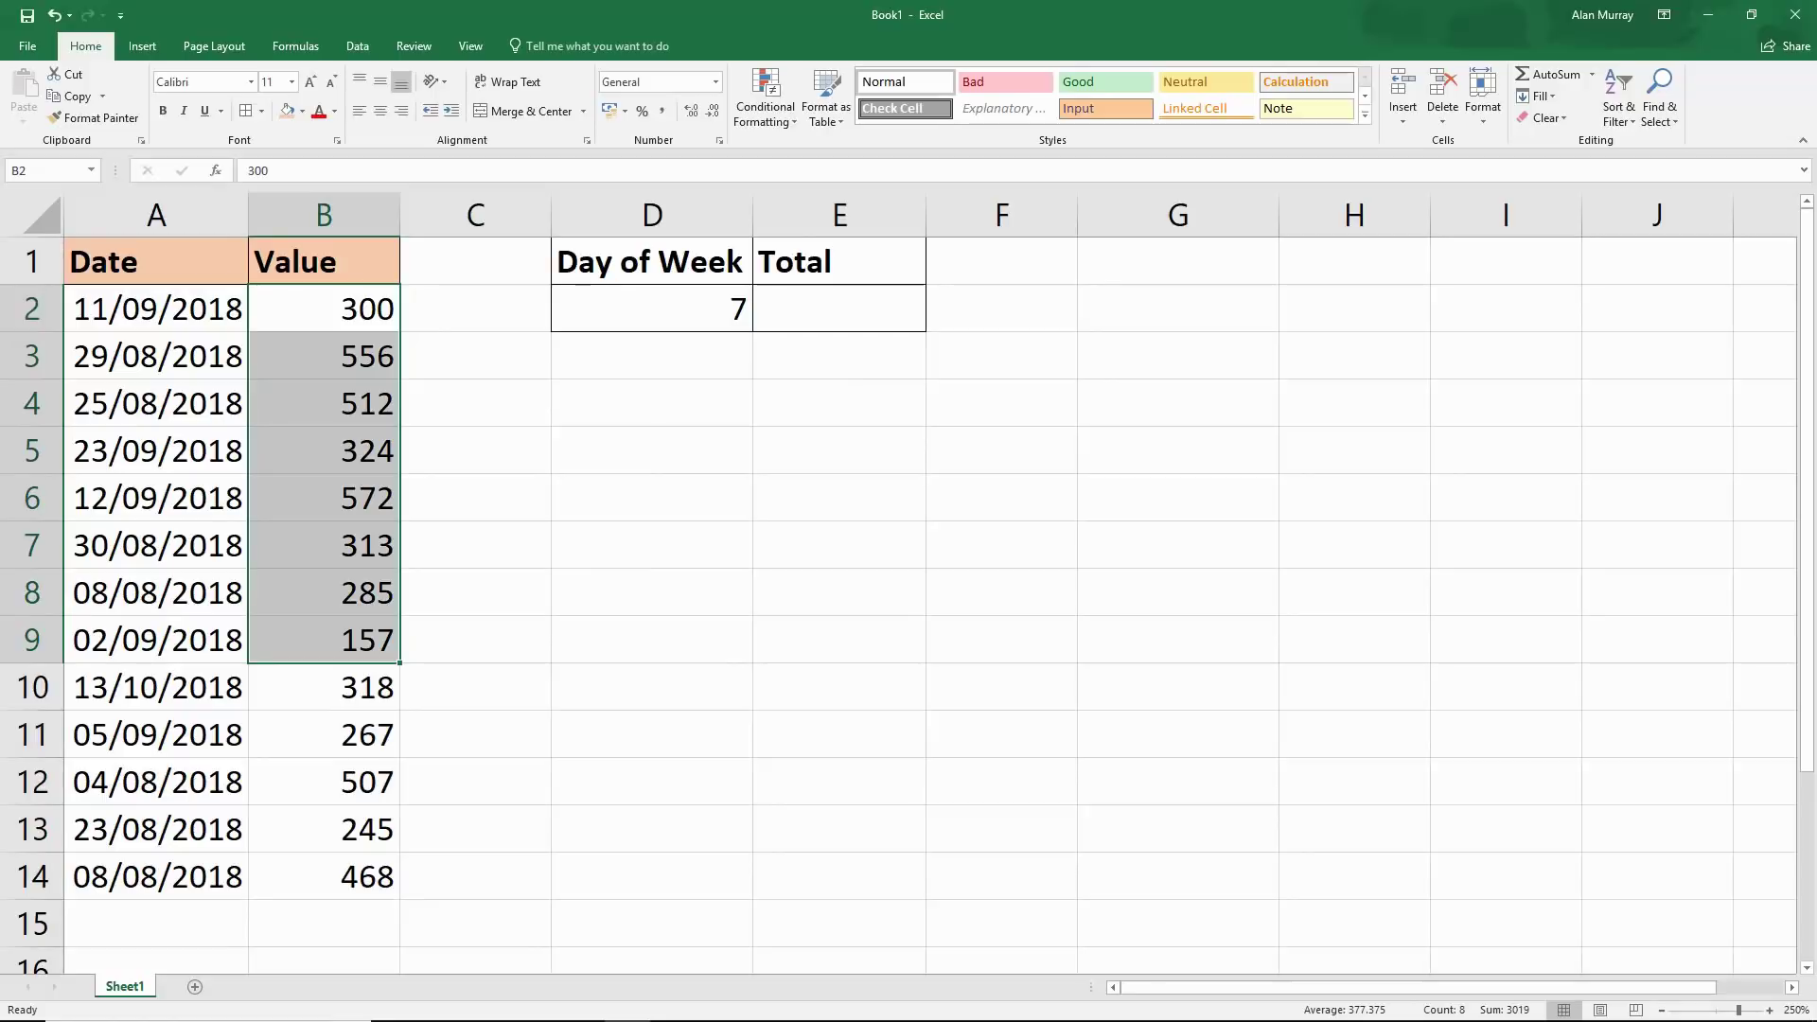
left_click(839, 355)
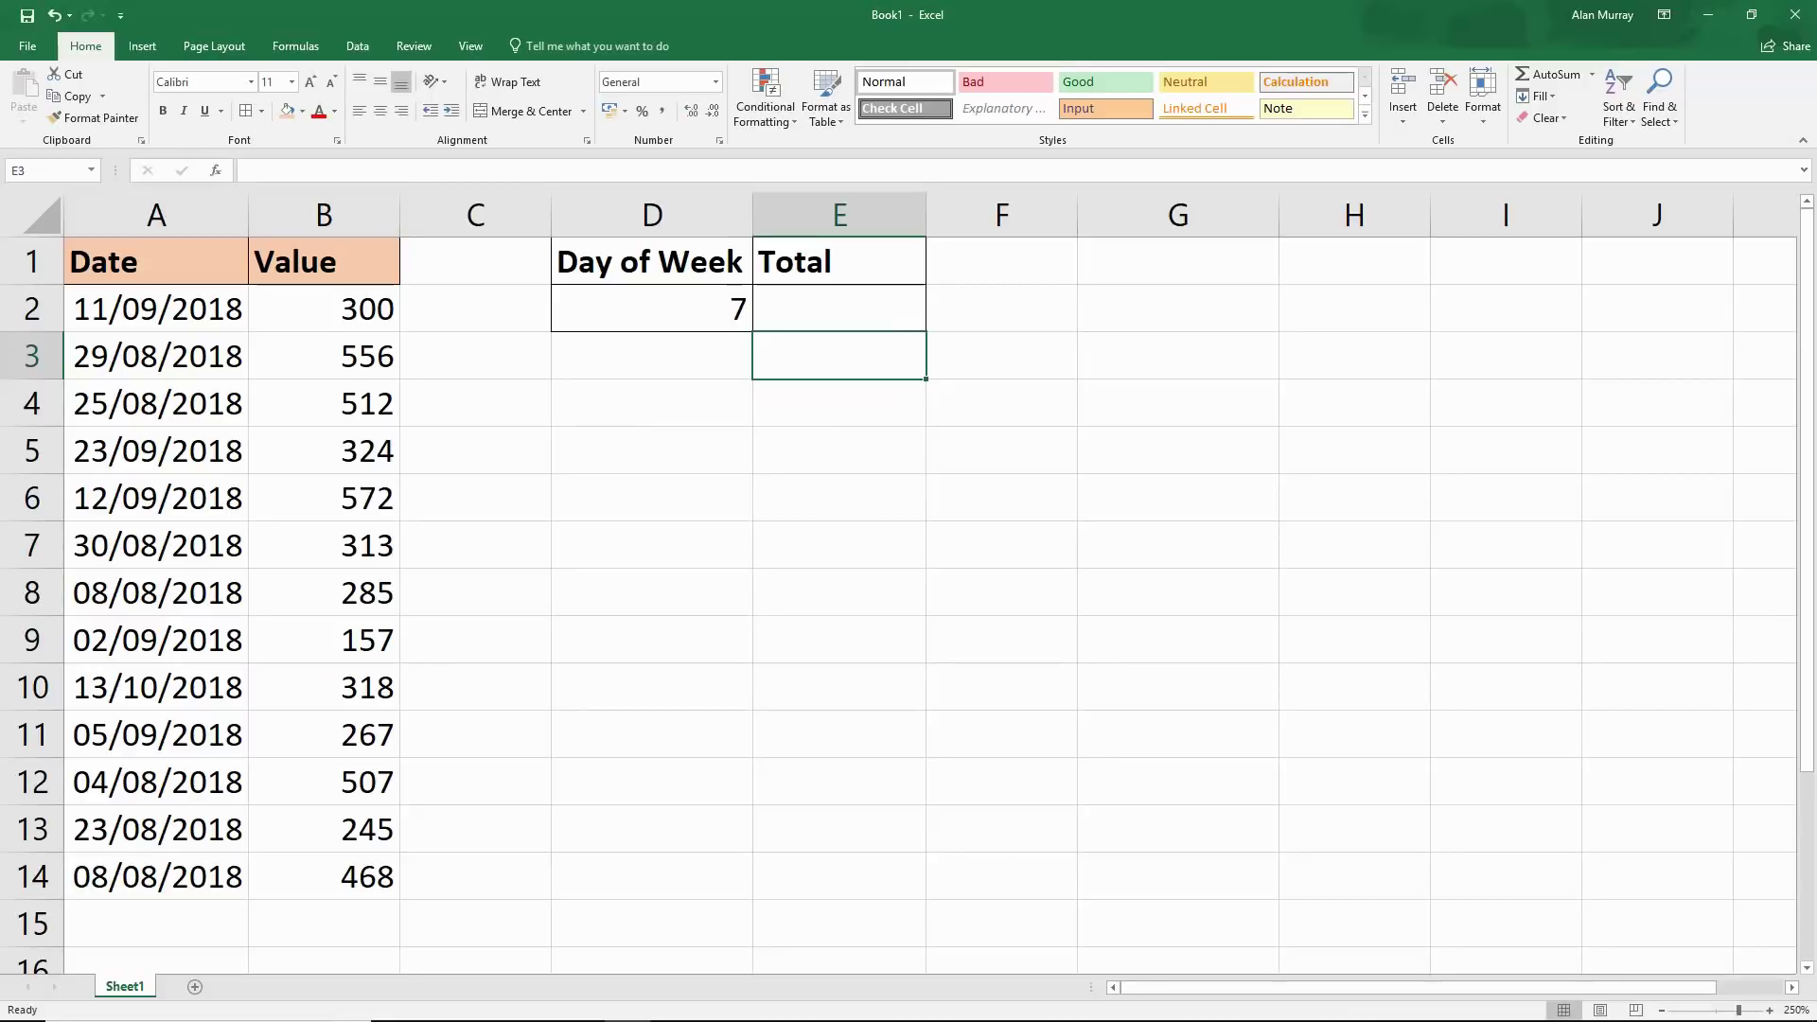
left_click(156, 404)
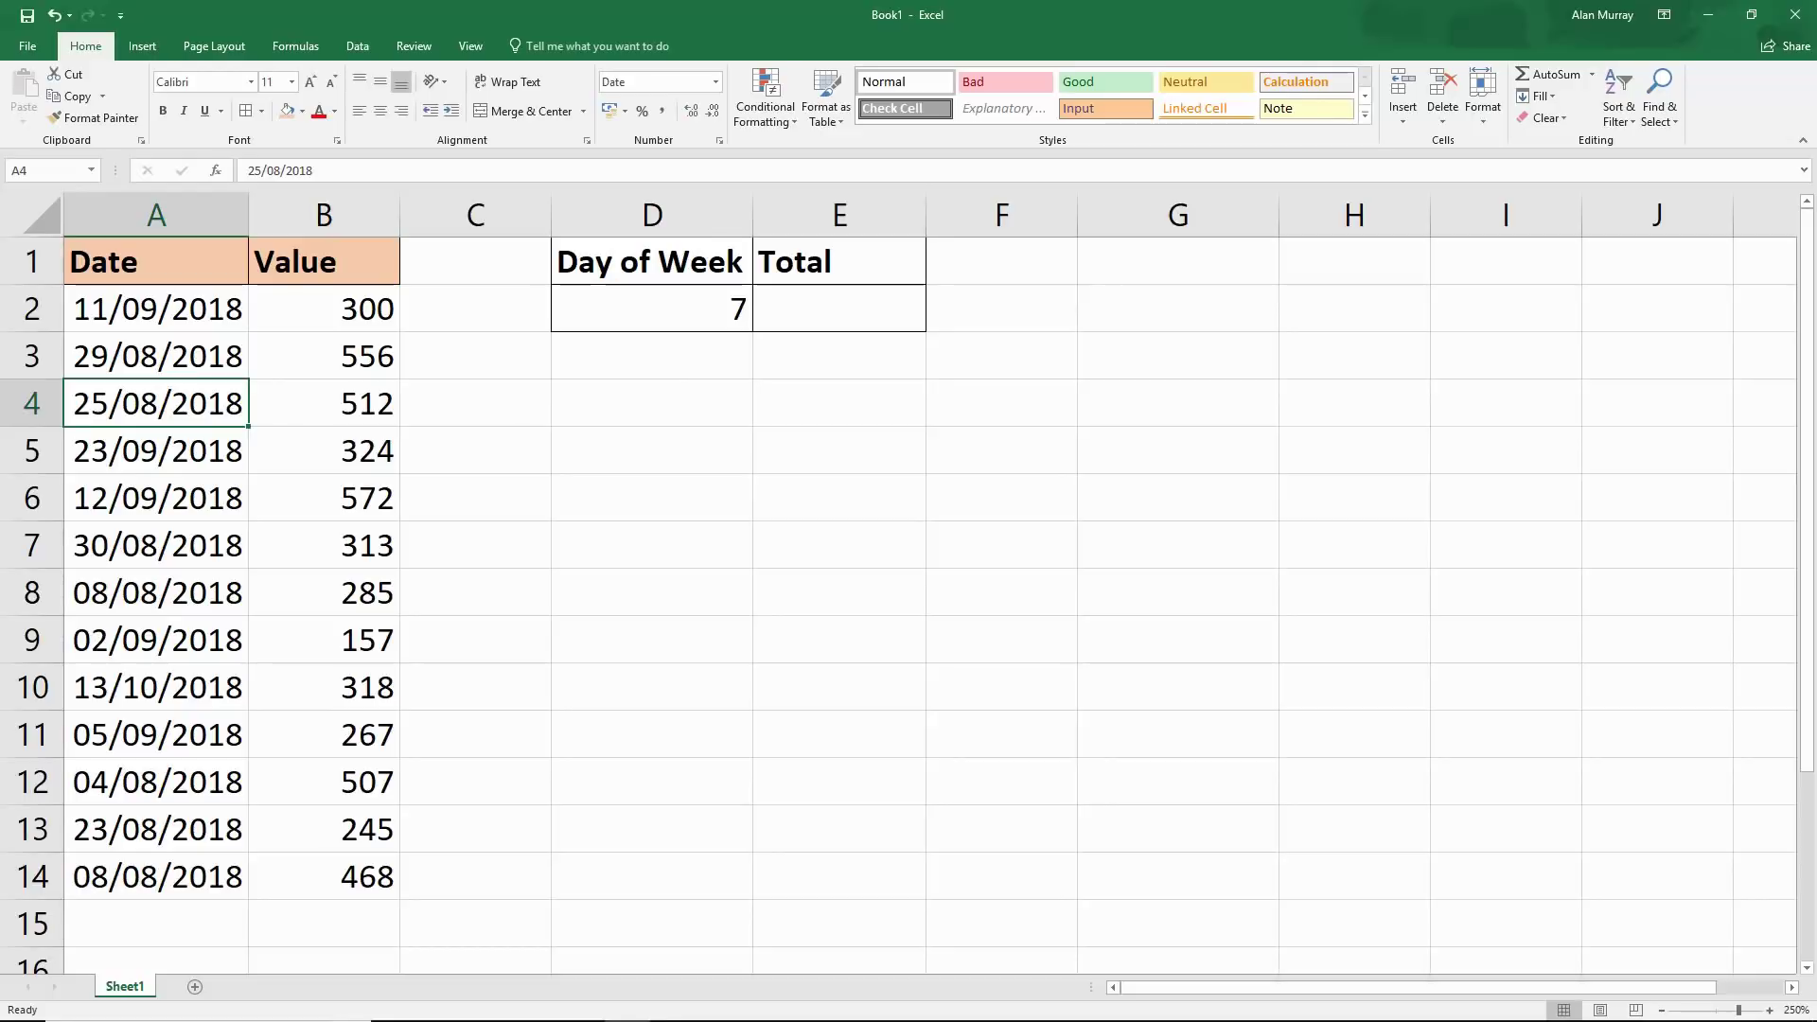
Step: Enter =WEEKDAY(A2) in cell G2, leaving out the optional return type
left_click(1177, 309)
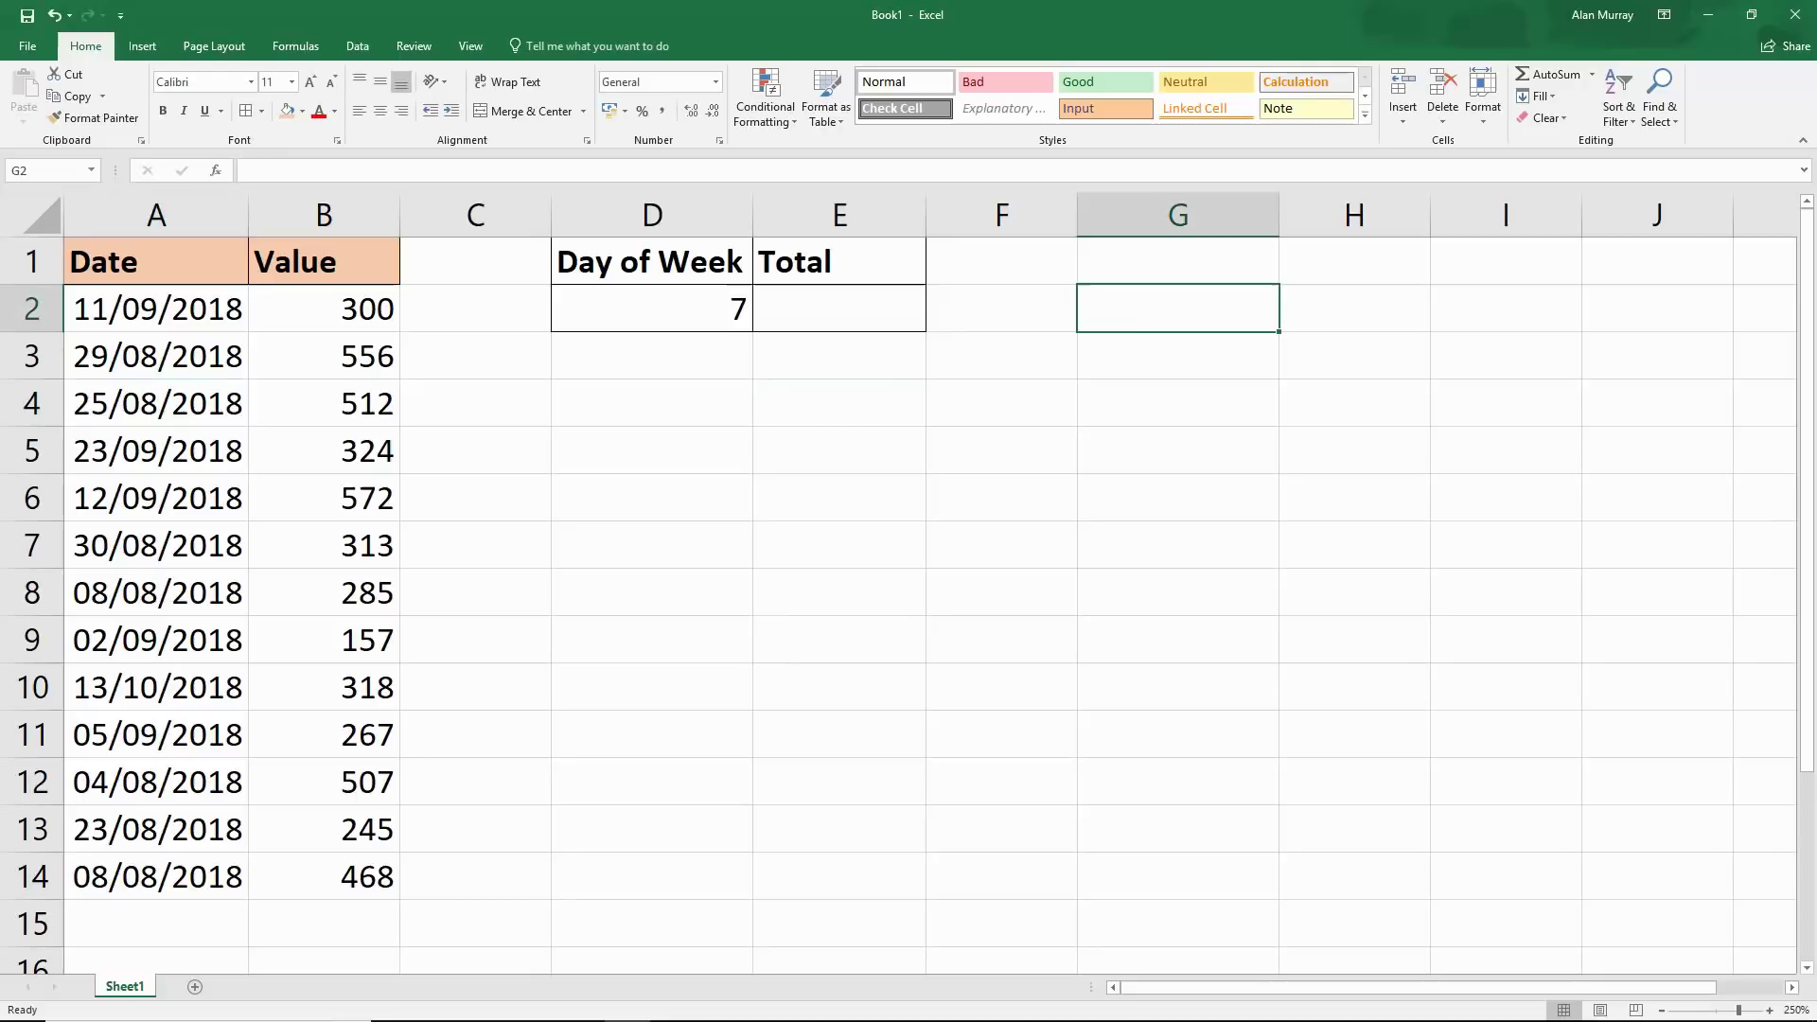
type("=week")
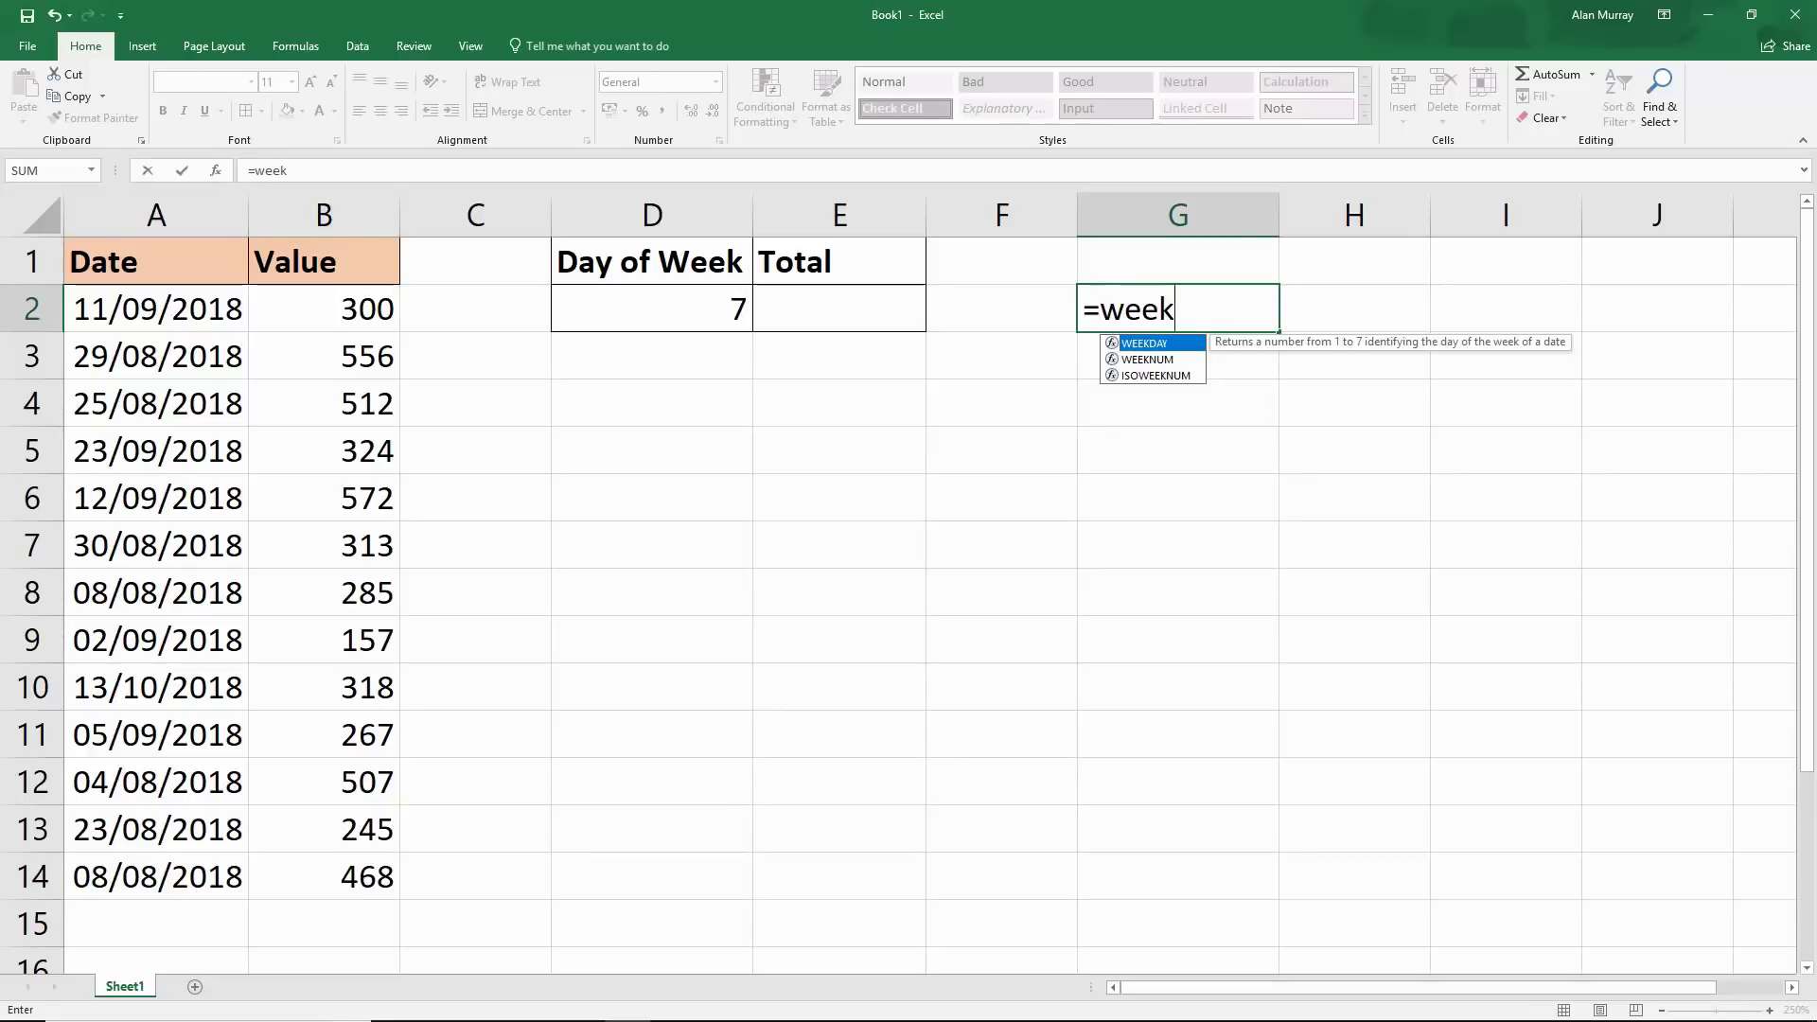
key("Tab")
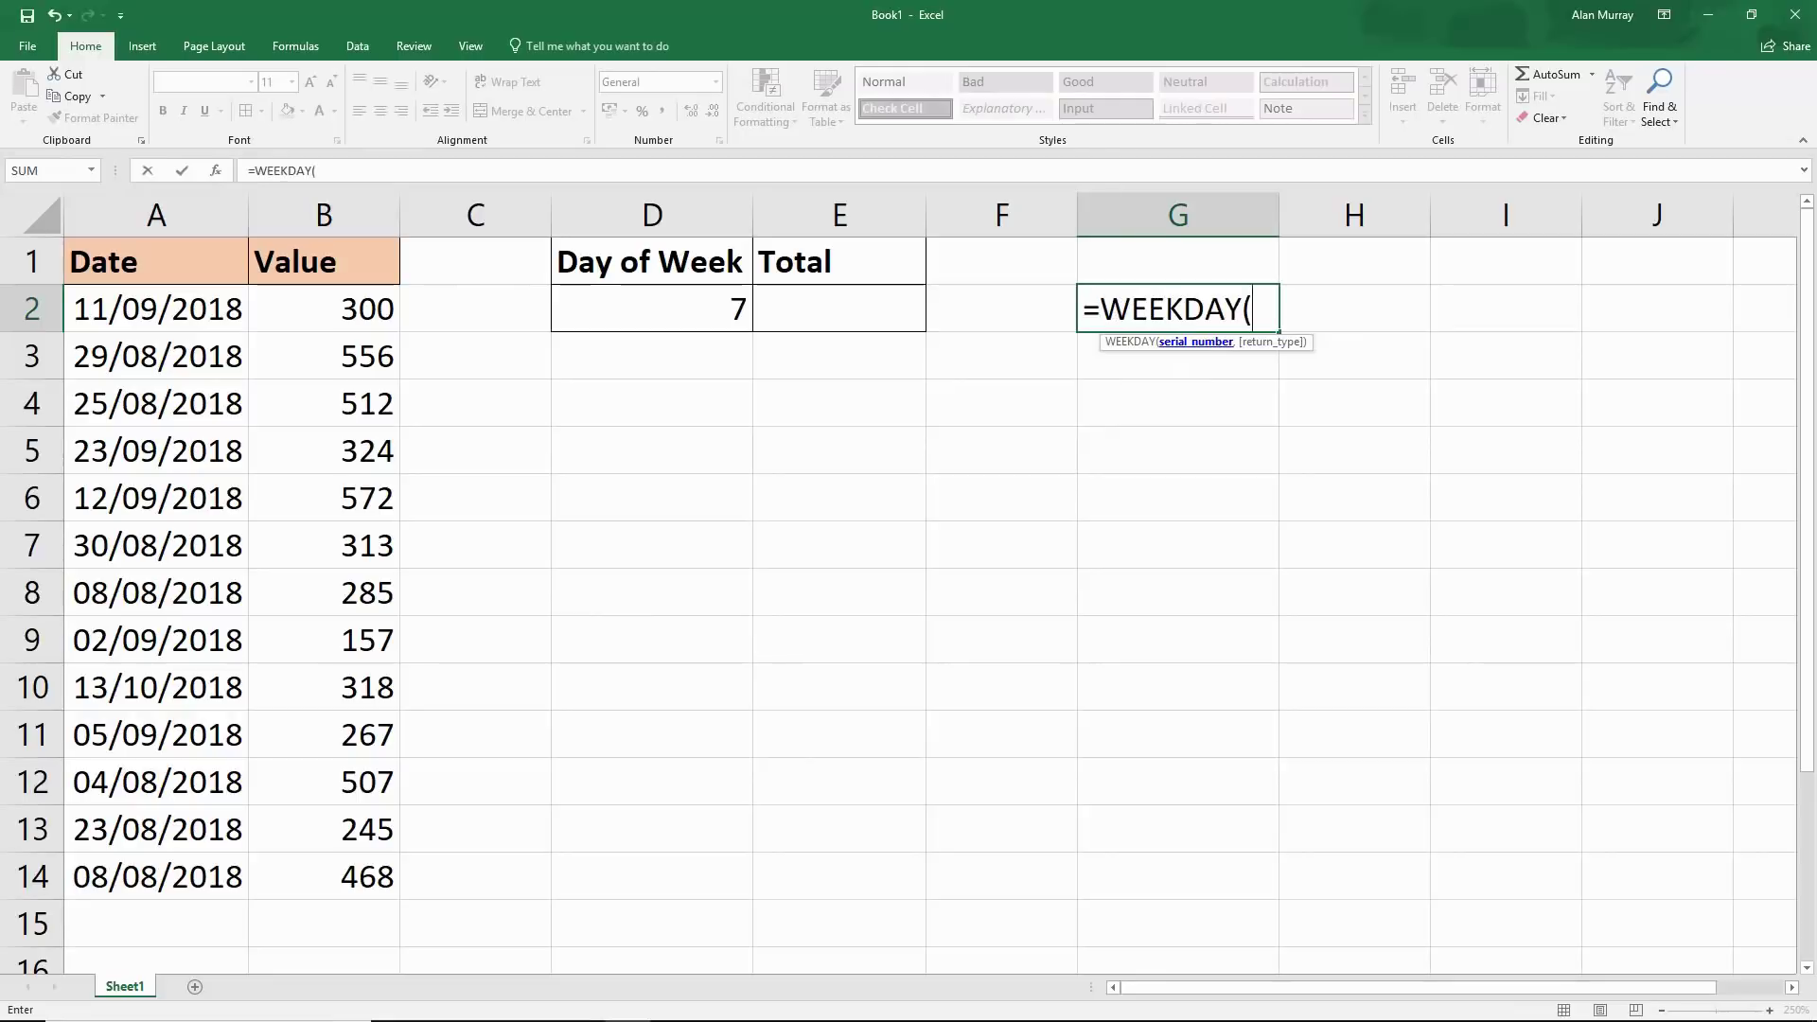
left_click(156, 309)
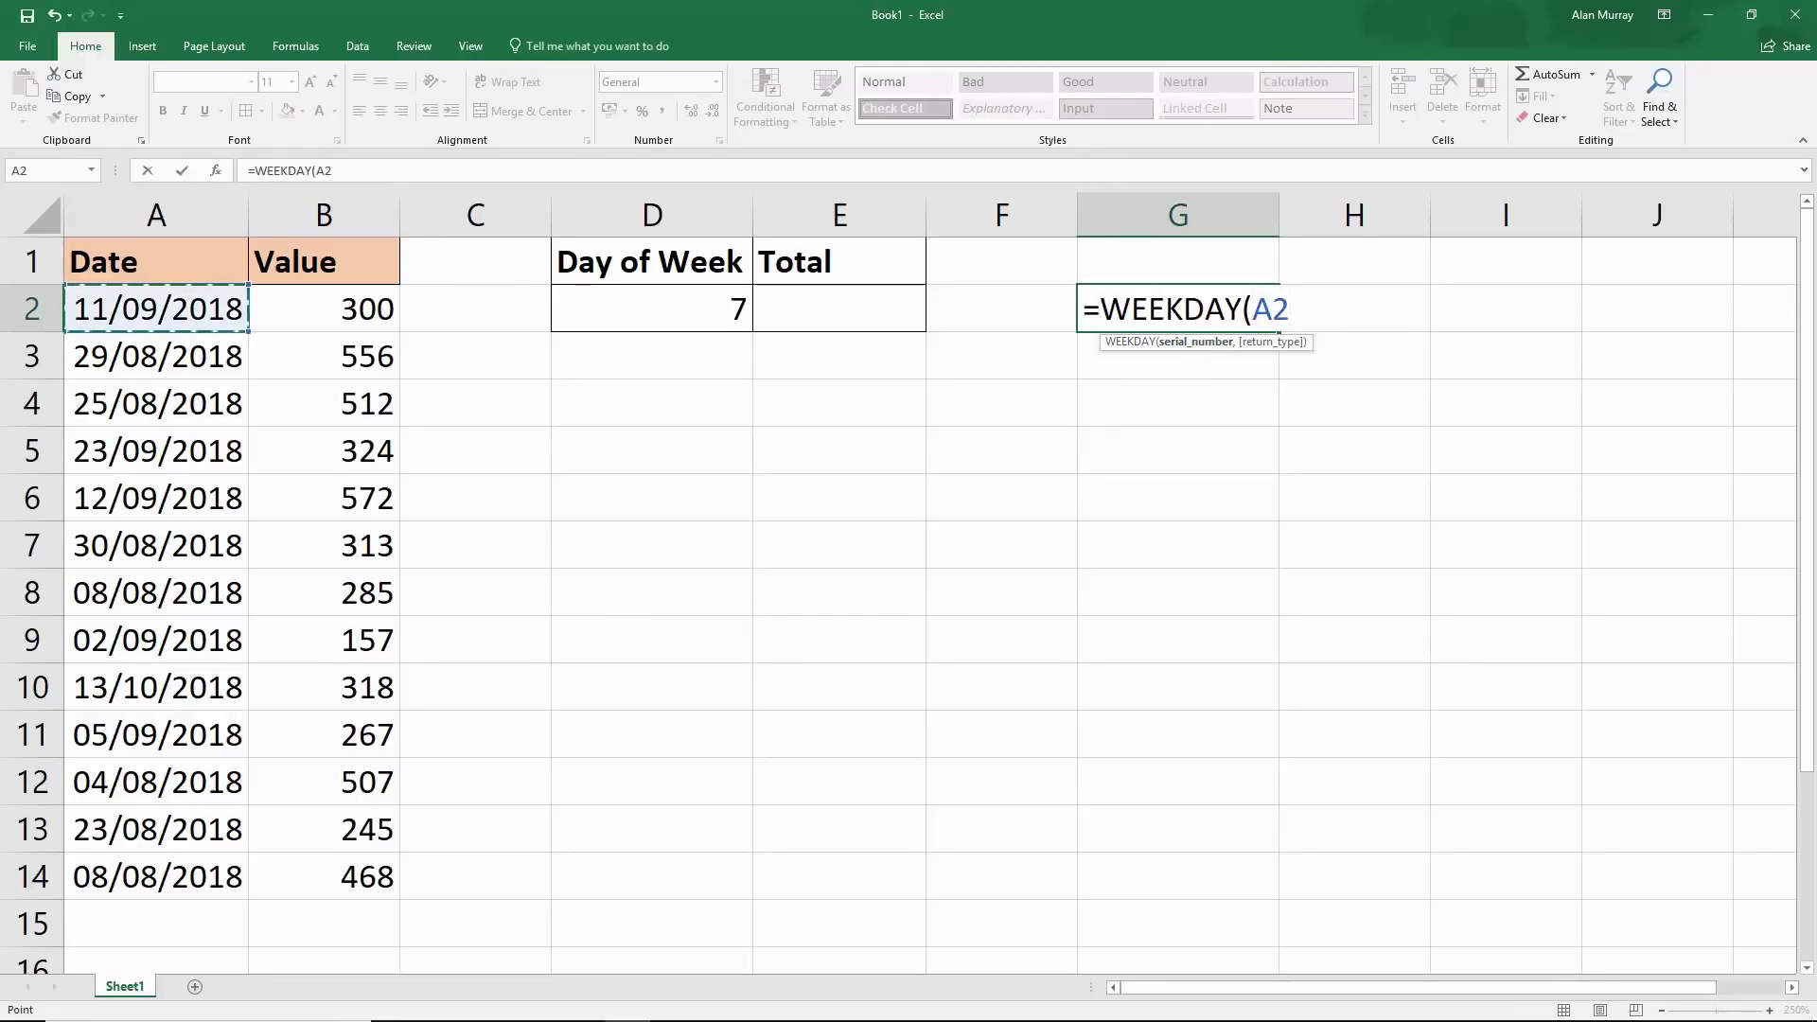
type(",")
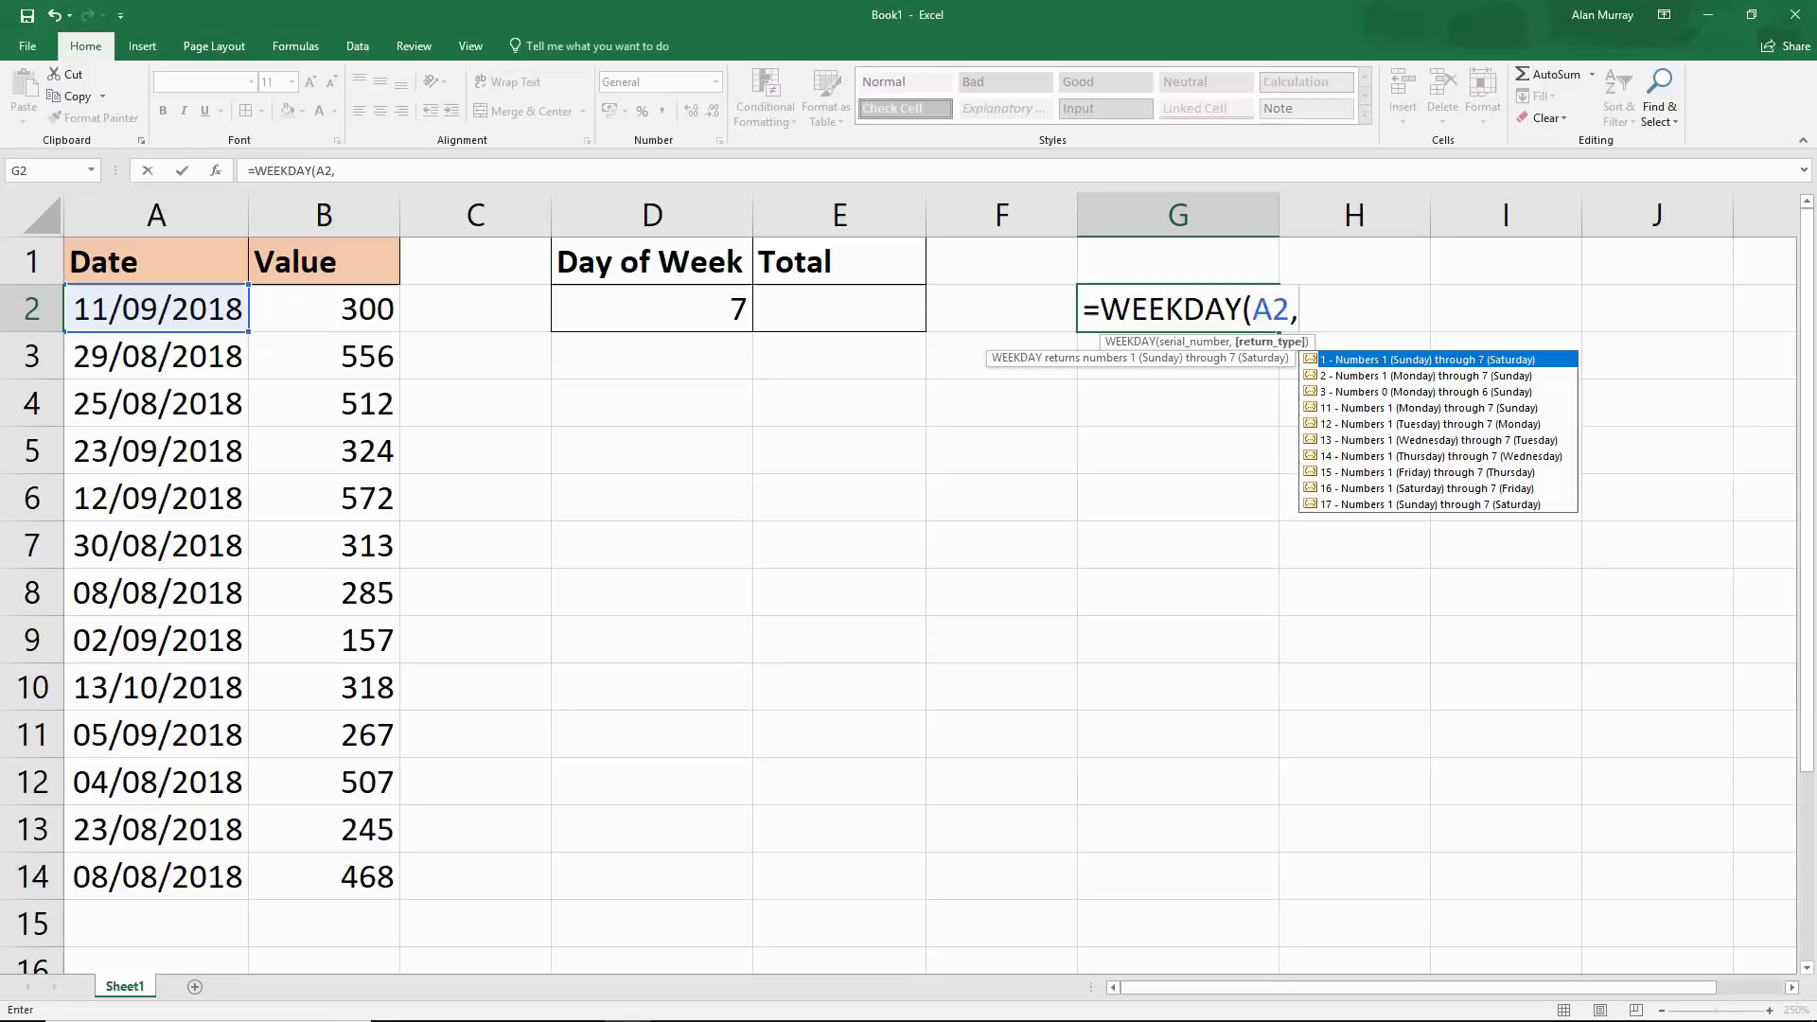
key("BackSpace")
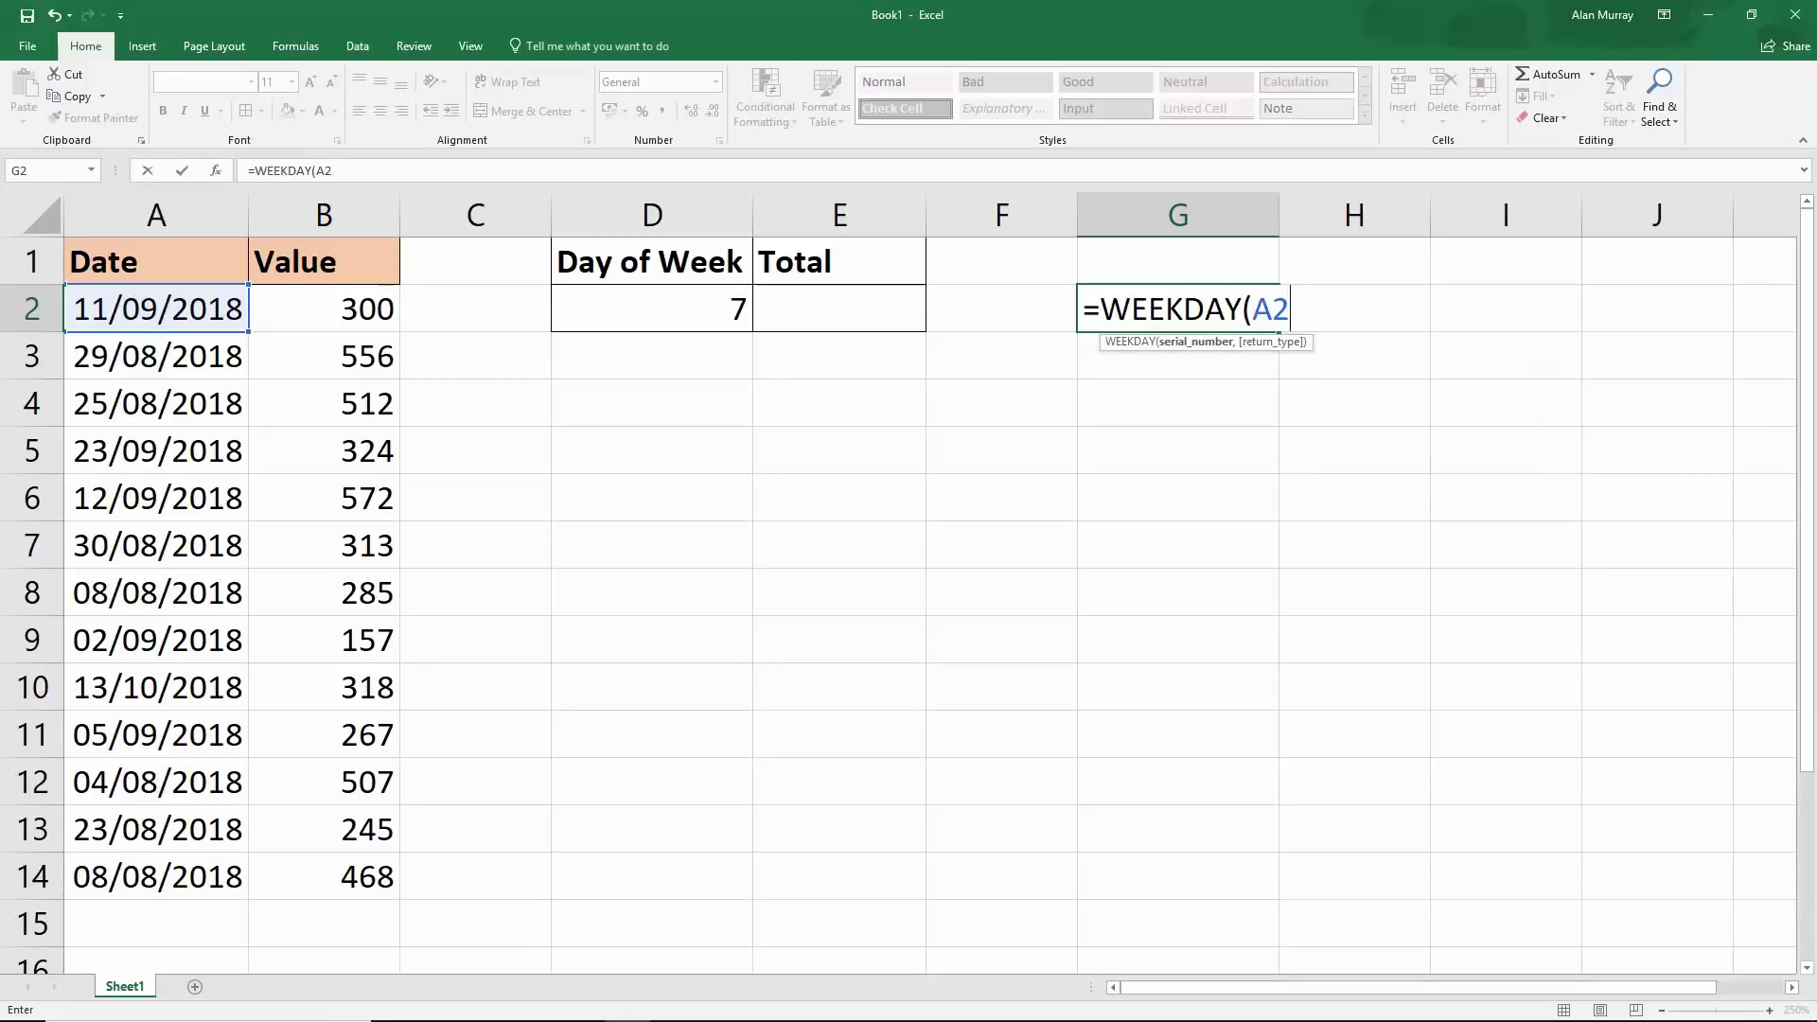
type(")")
key("Return")
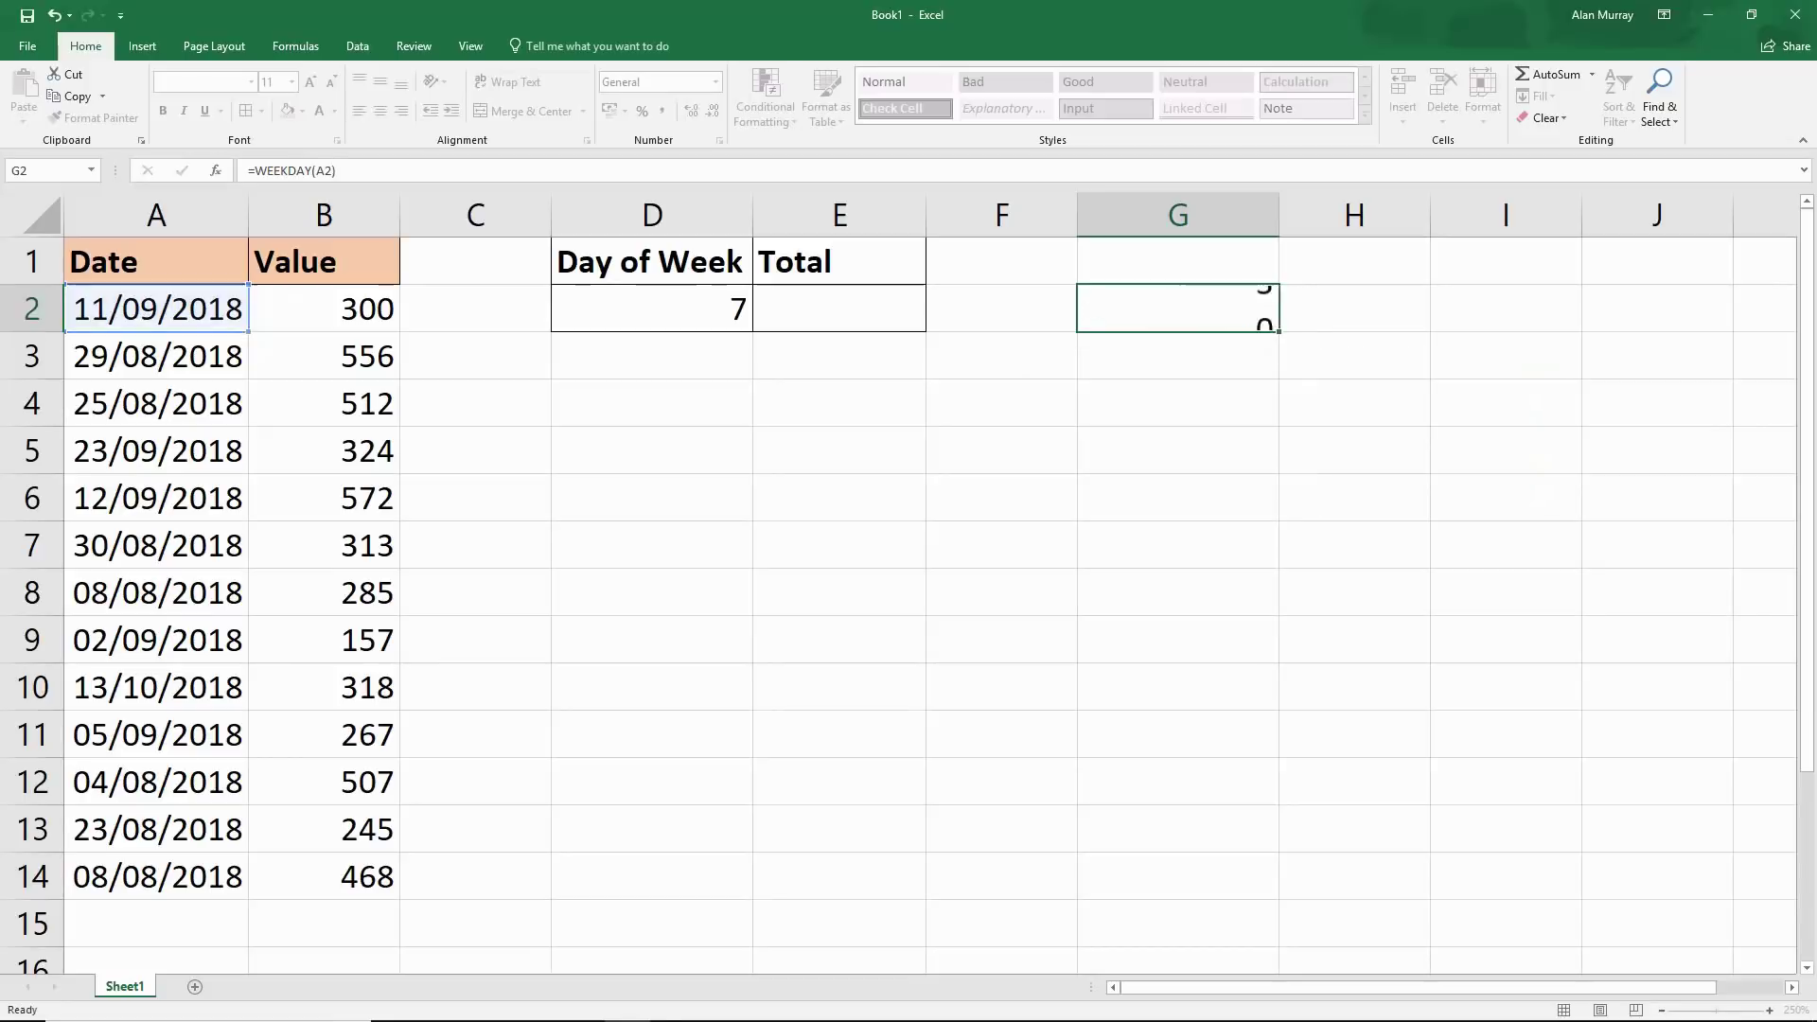
Step: Fill the WEEKDAY formula from G2 down to G14 so every date row gets its weekday number
left_click(156, 309)
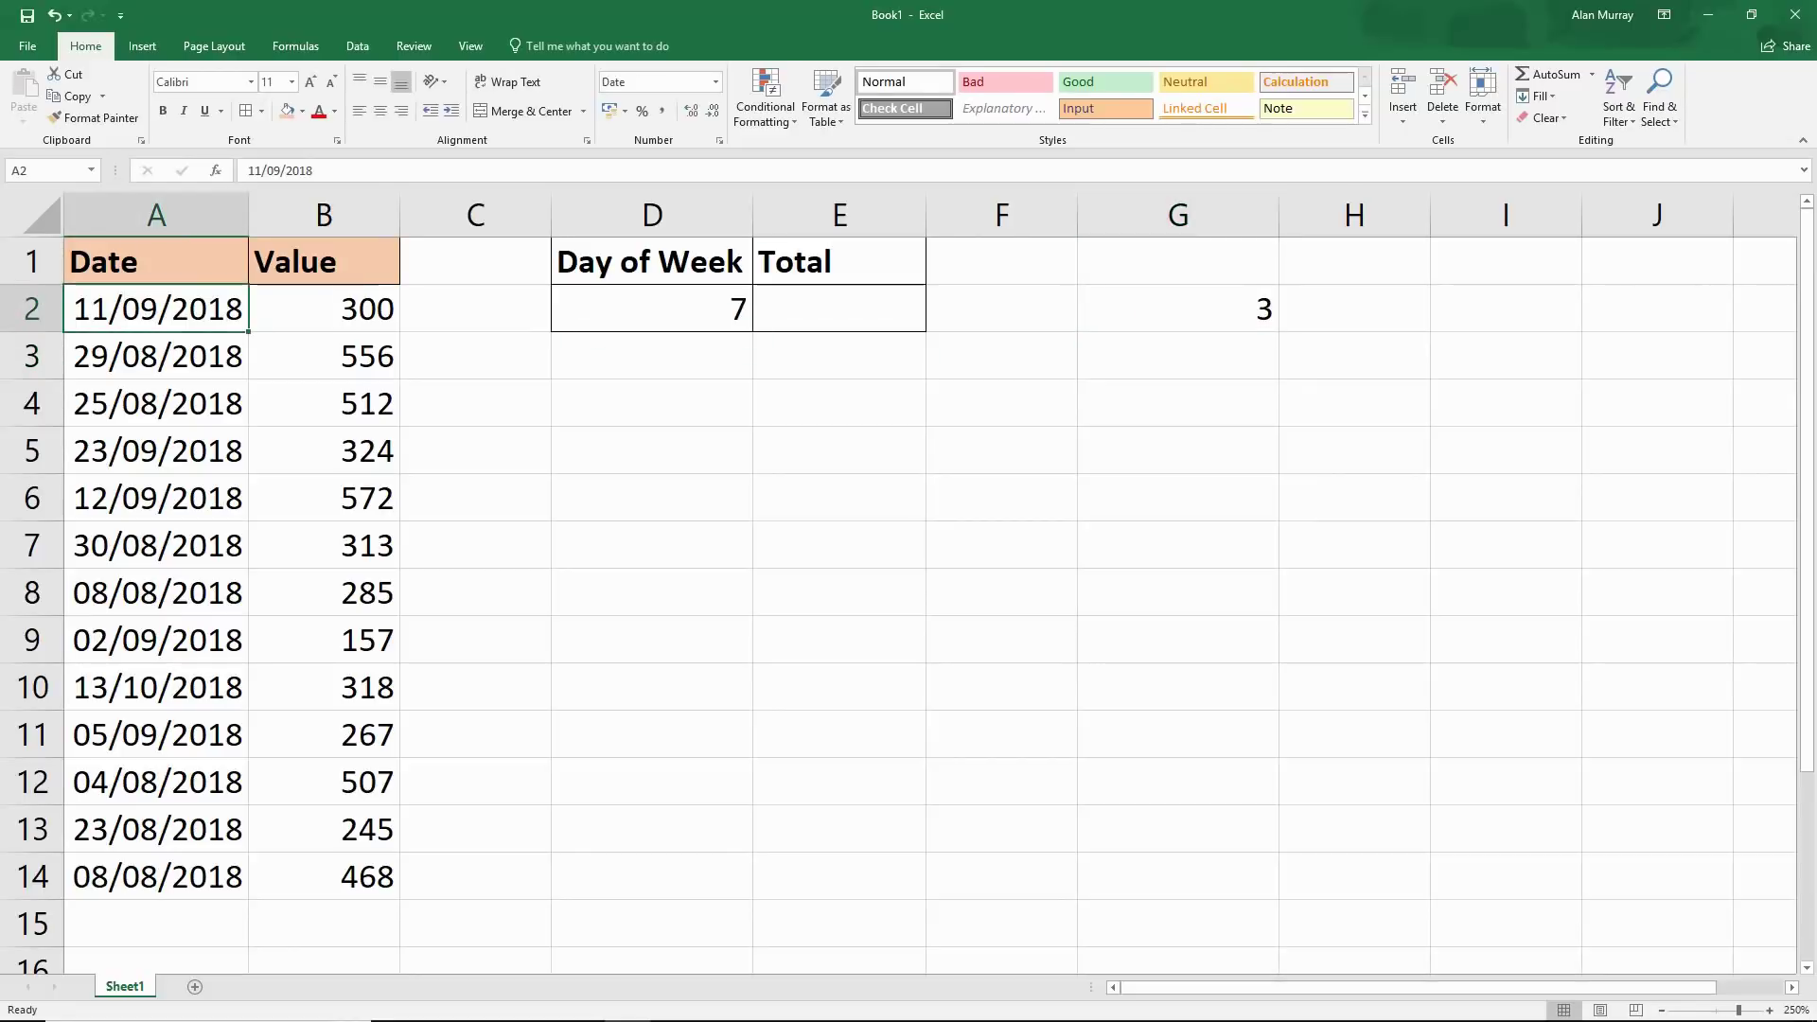
left_click(1177, 307)
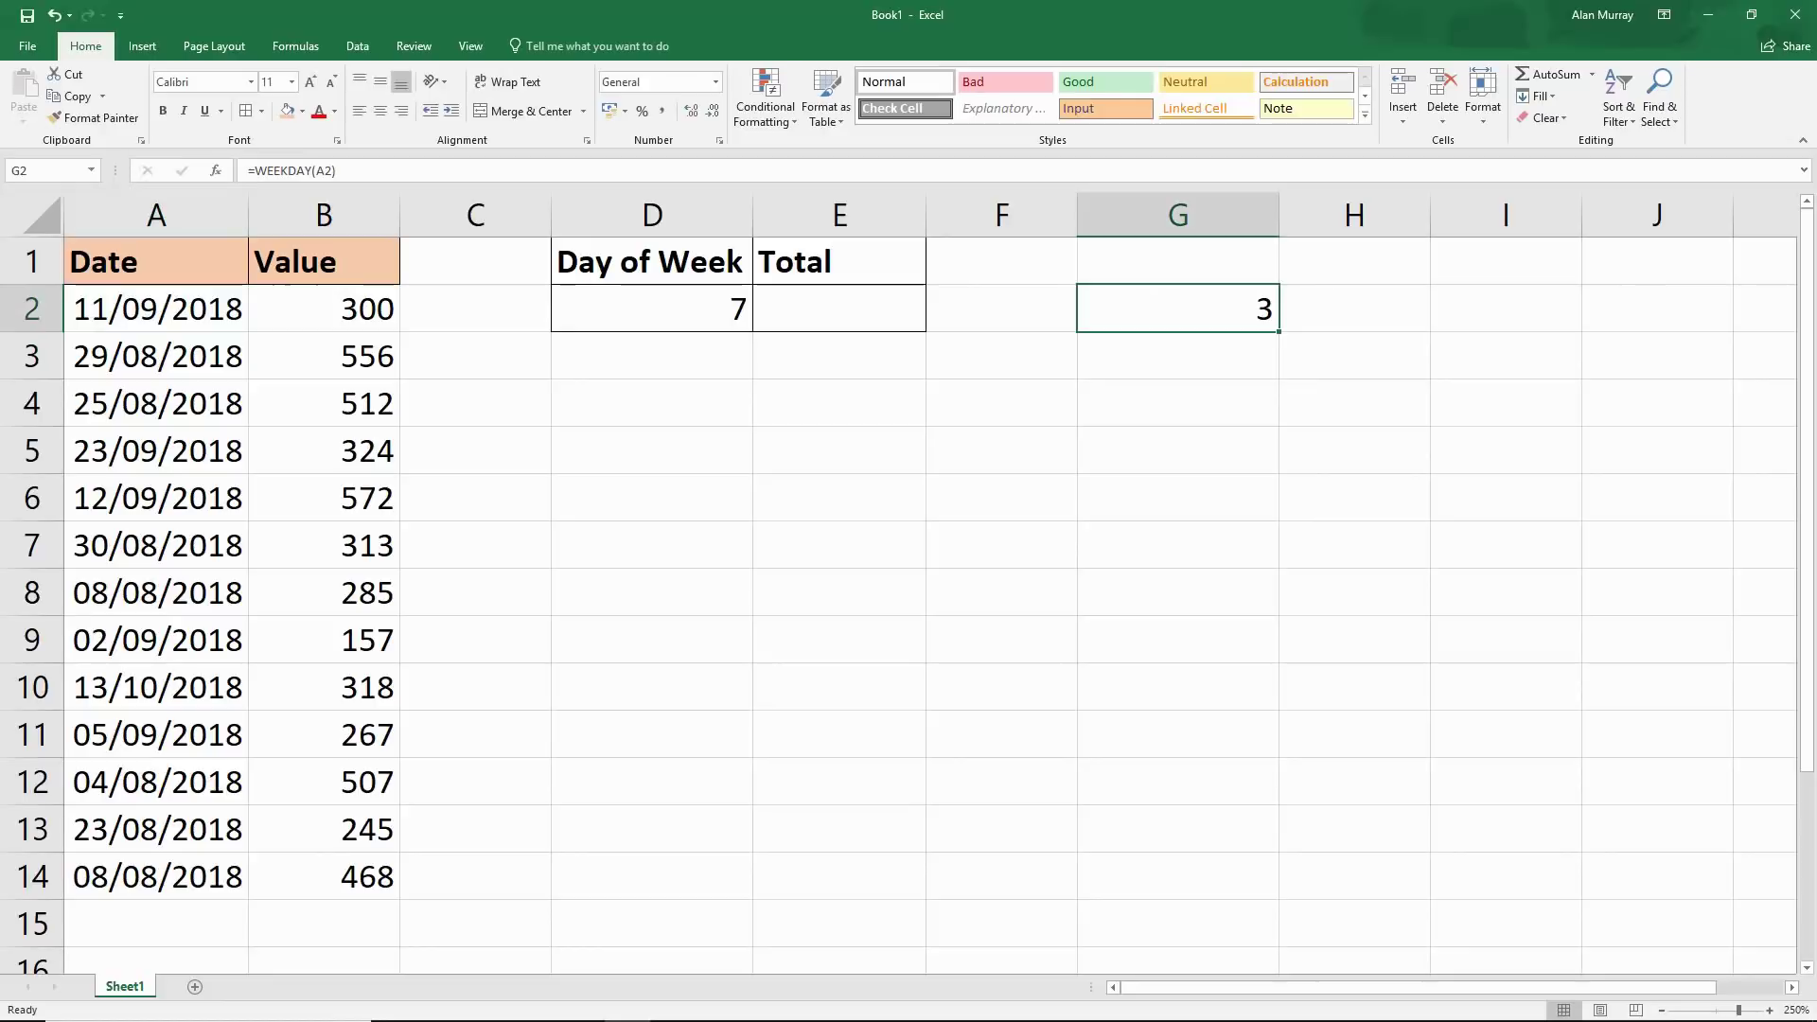
left_click_drag(1278, 332, 1273, 897)
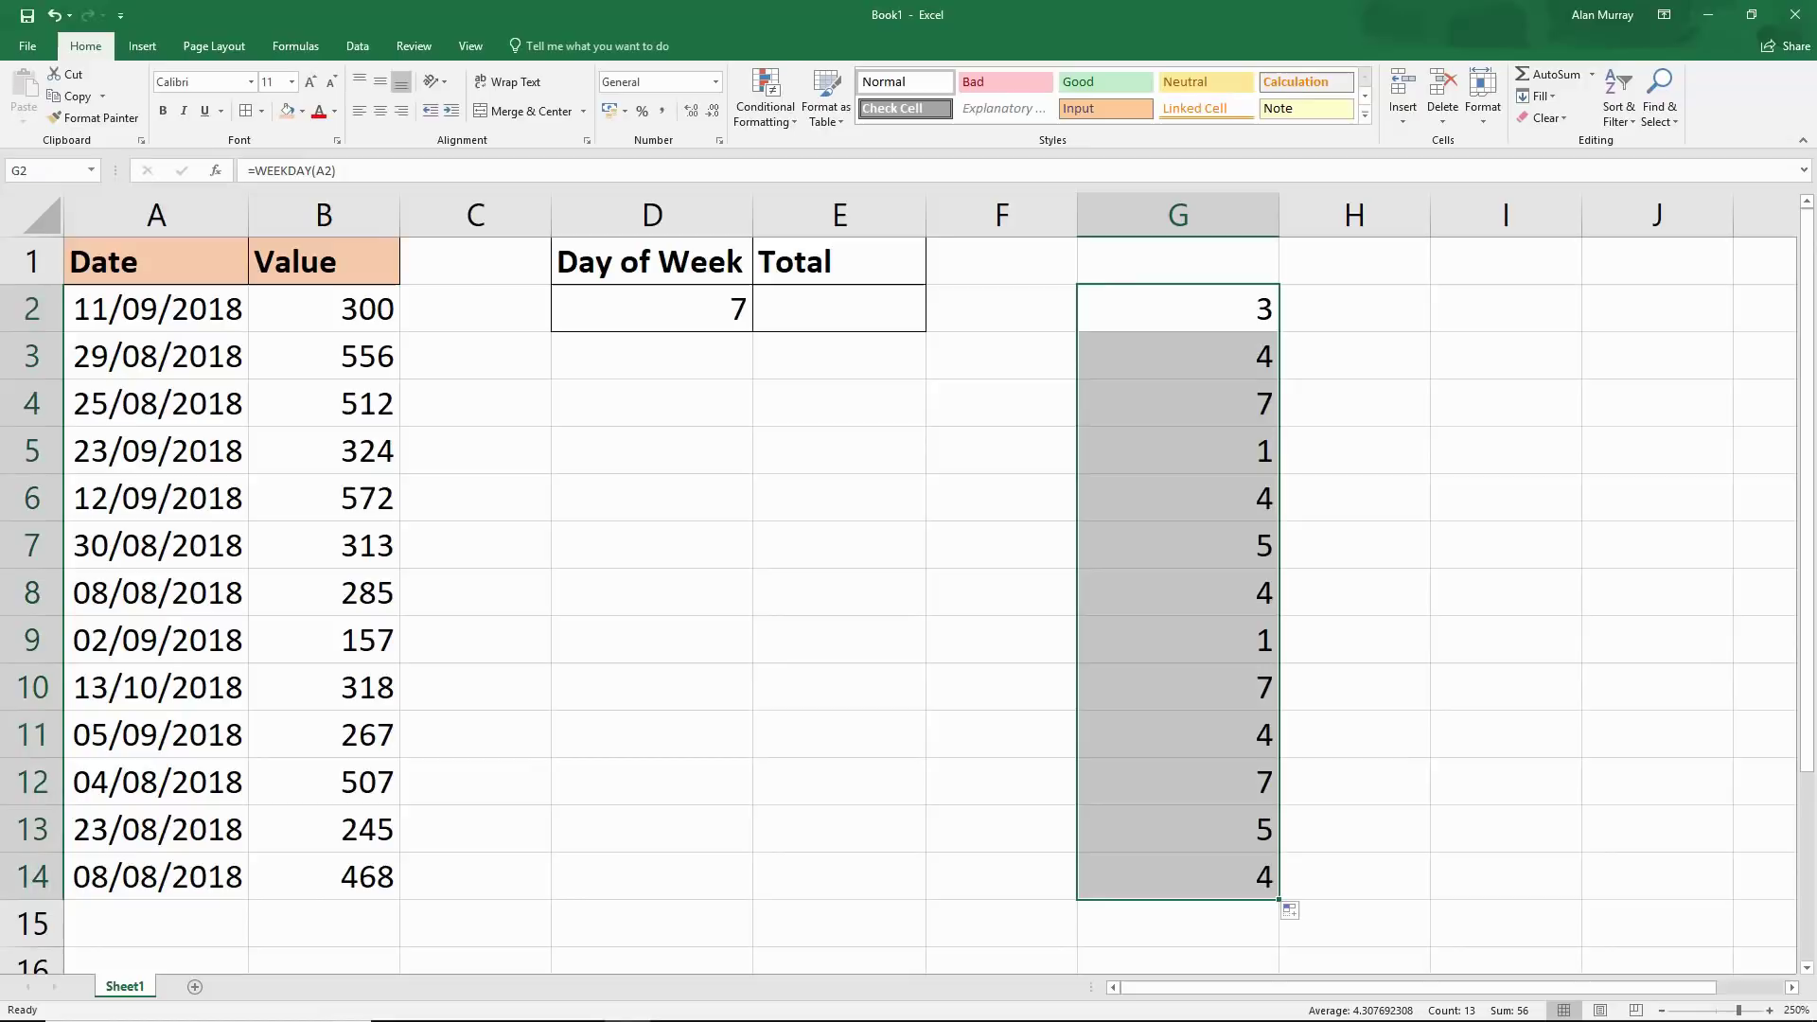
Step: Review the rows with weekday number 7 (rows 4, 10 and 12) and check the sum of their values in column B
left_click_drag(157, 404, 1178, 403)
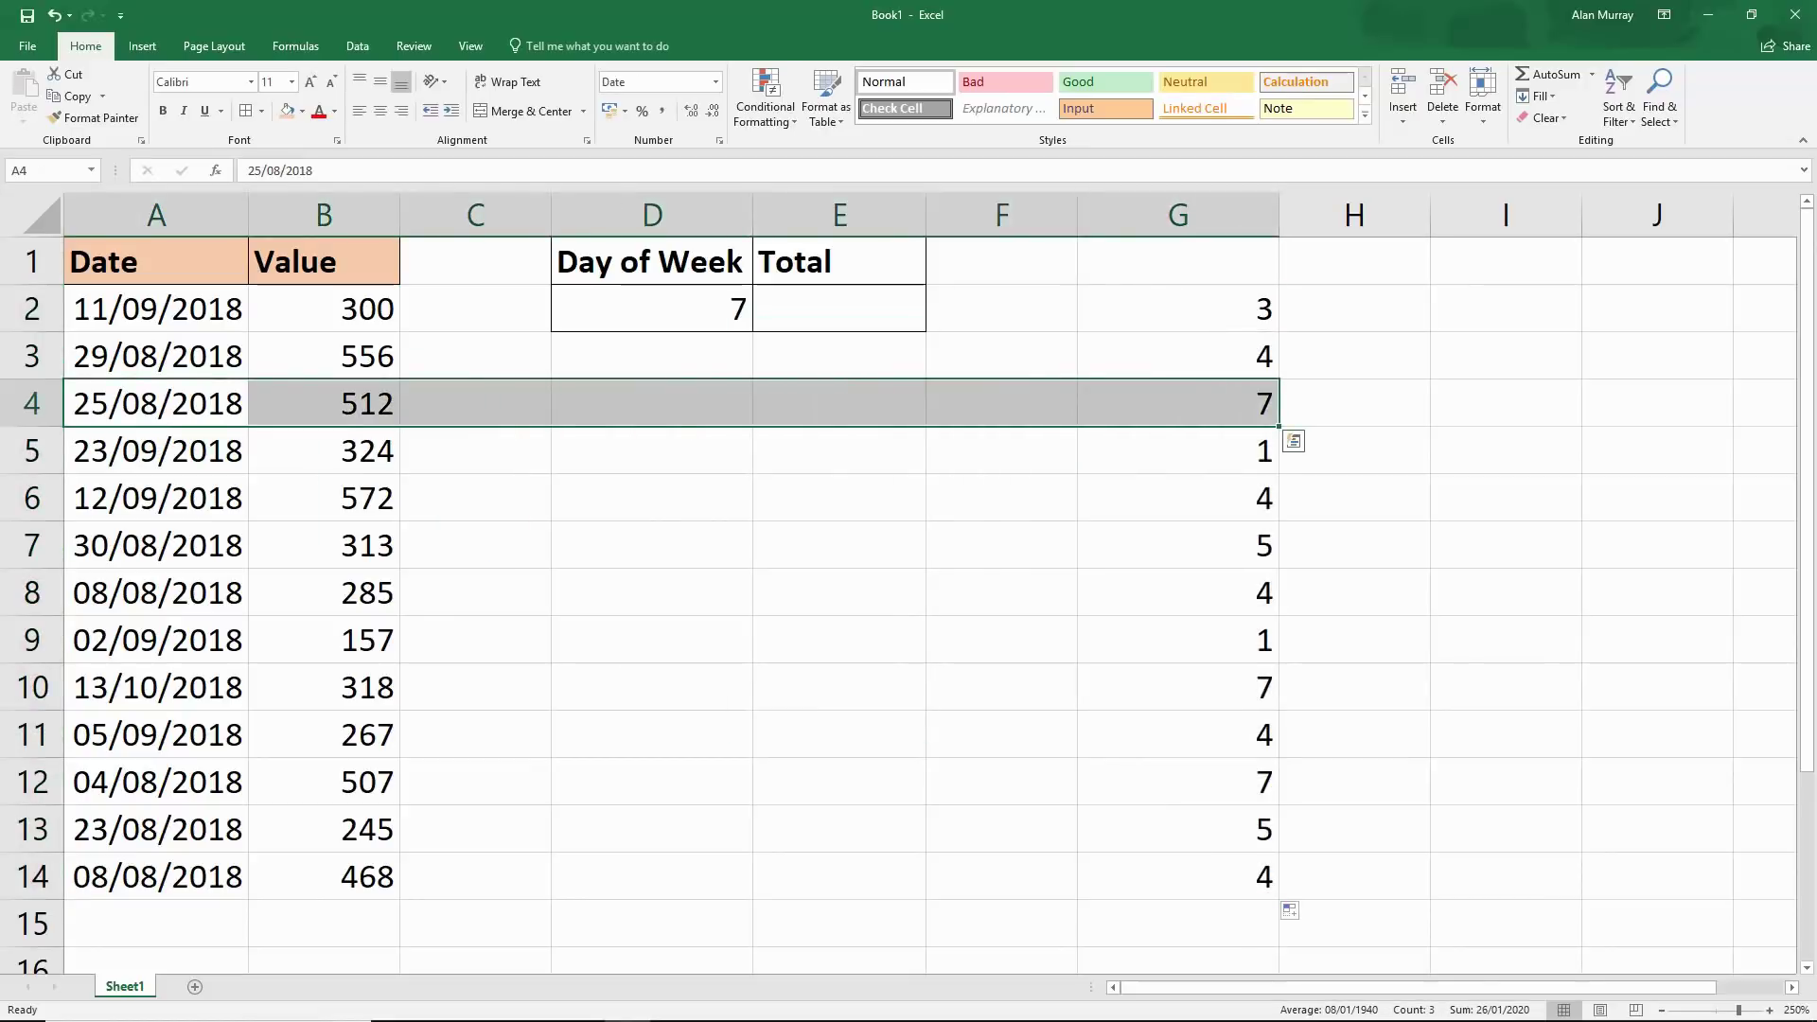
left_click_drag(156, 688, 1179, 687)
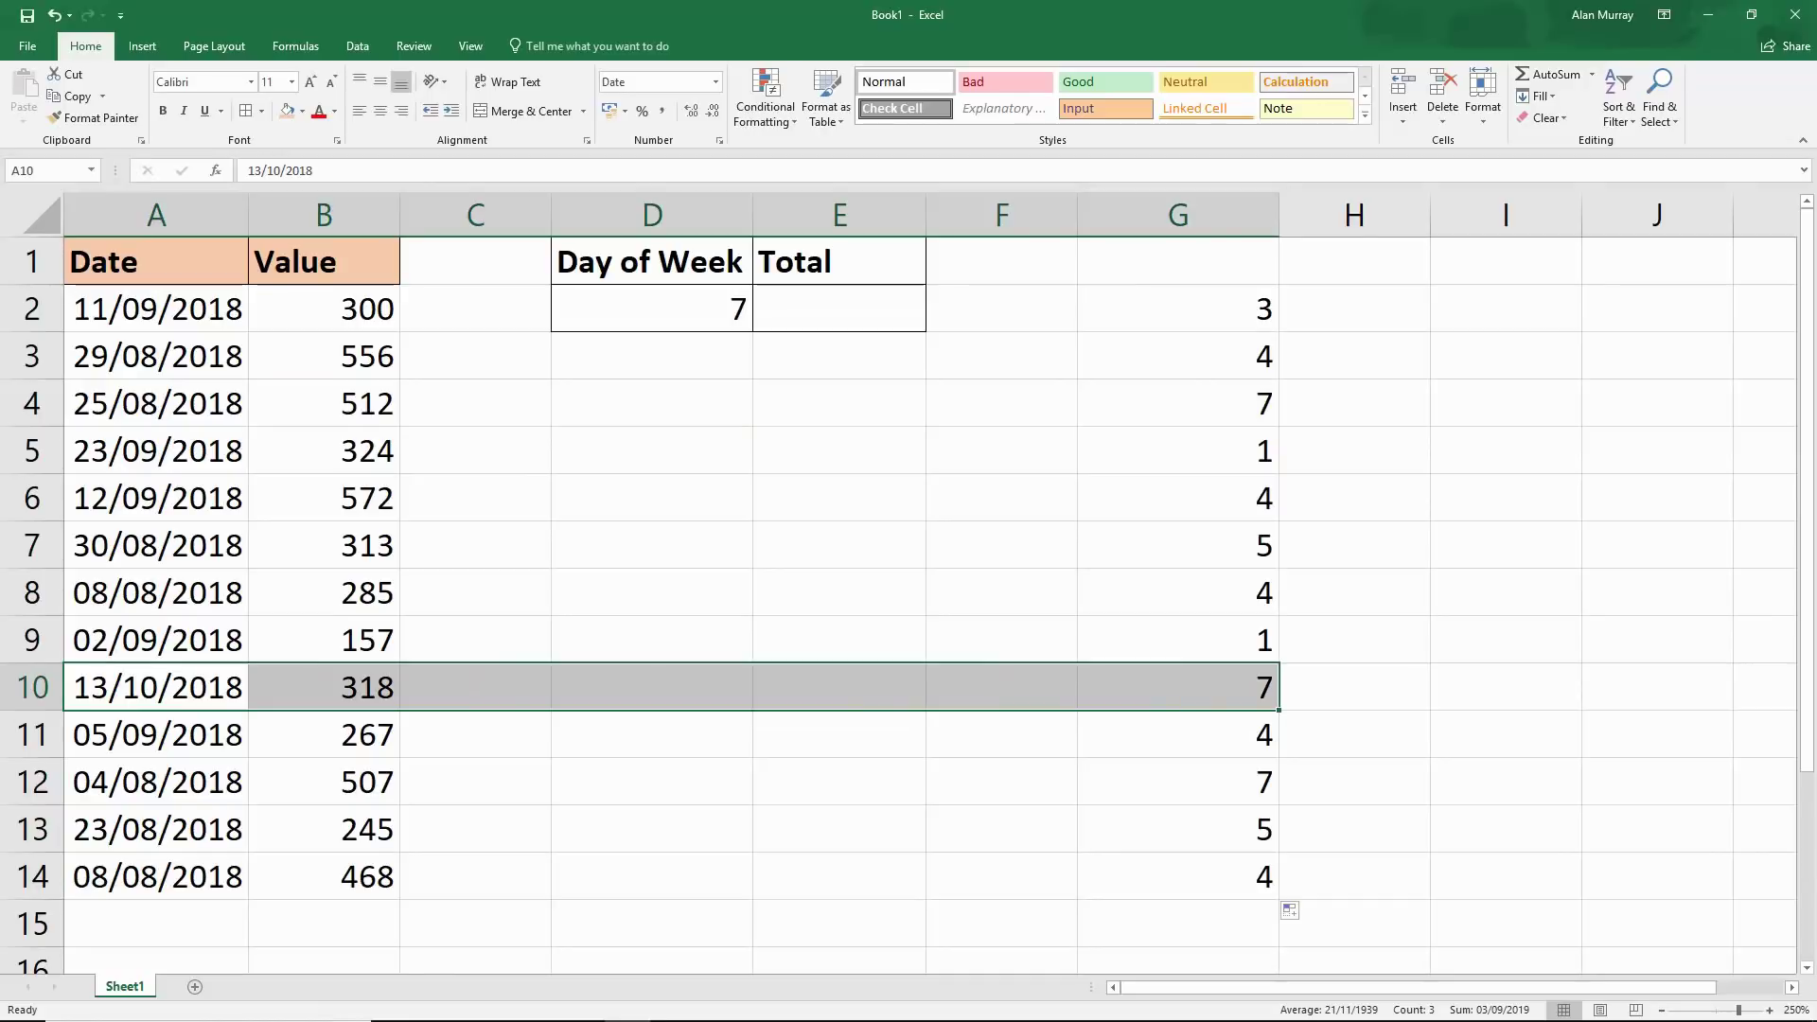
left_click_drag(156, 781, 1179, 782)
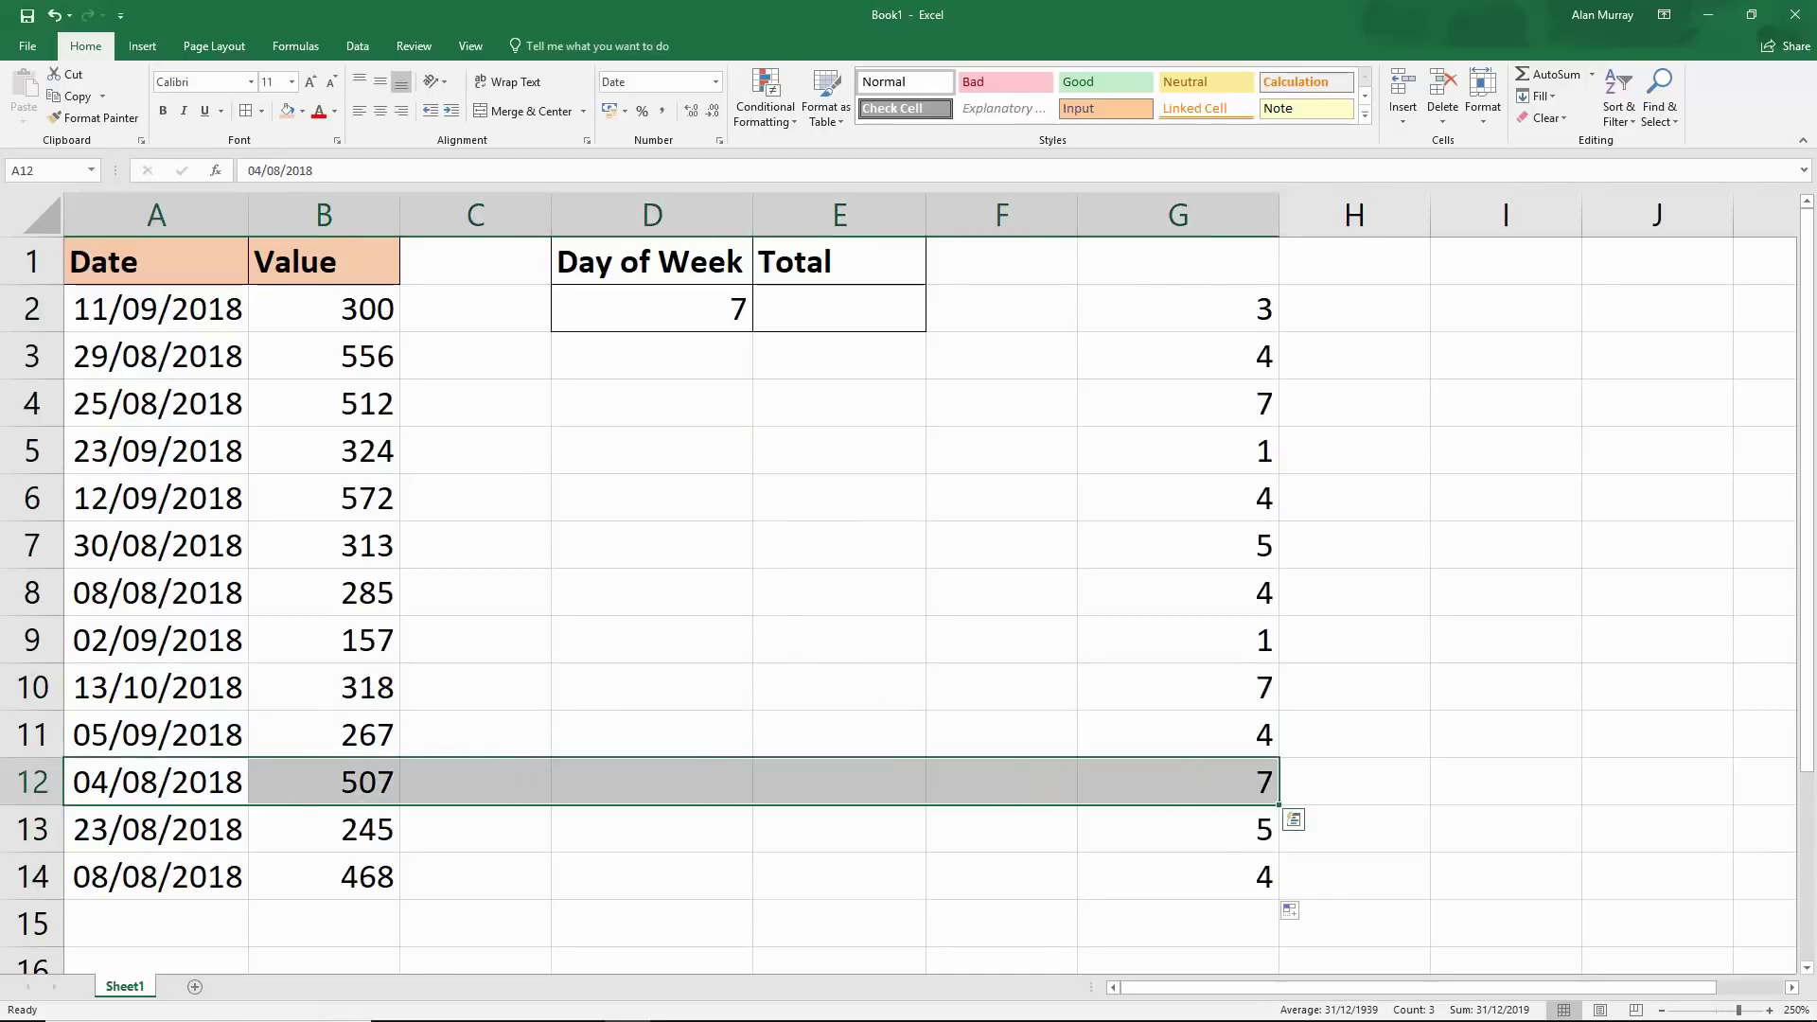
left_click(324, 404)
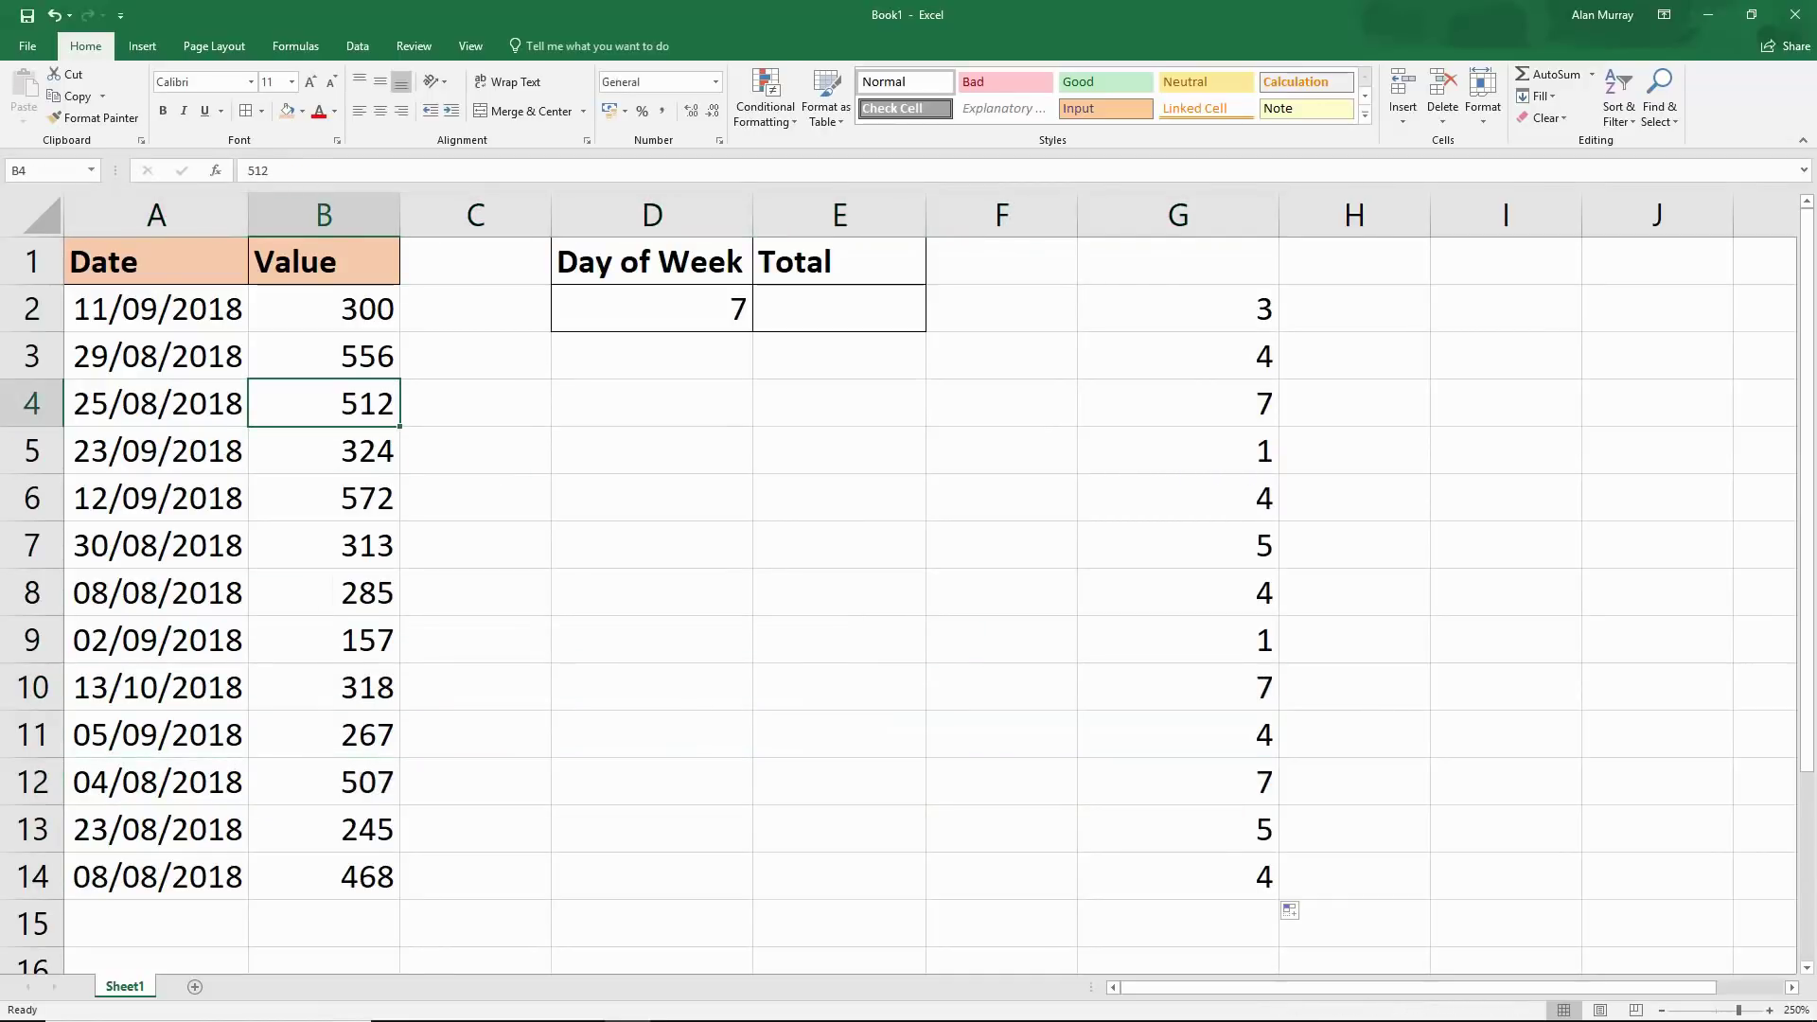
left_click(324, 687, "ctrl")
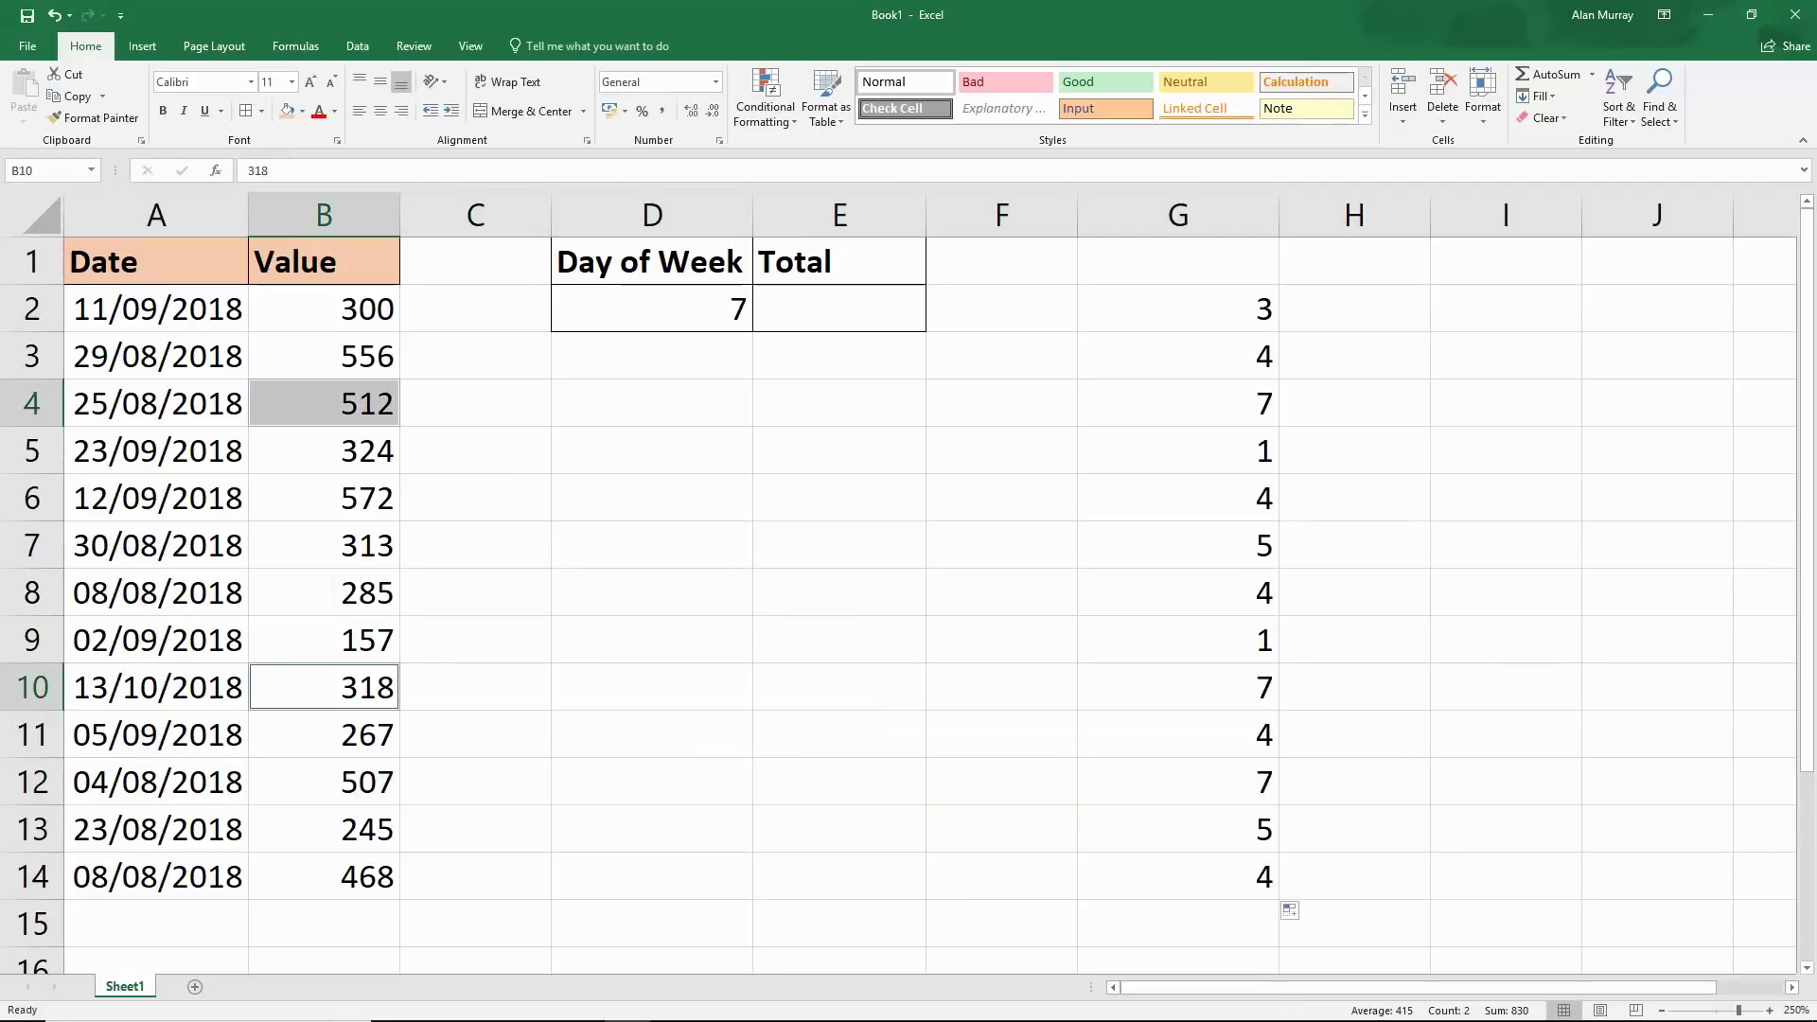
left_click(323, 782, "ctrl")
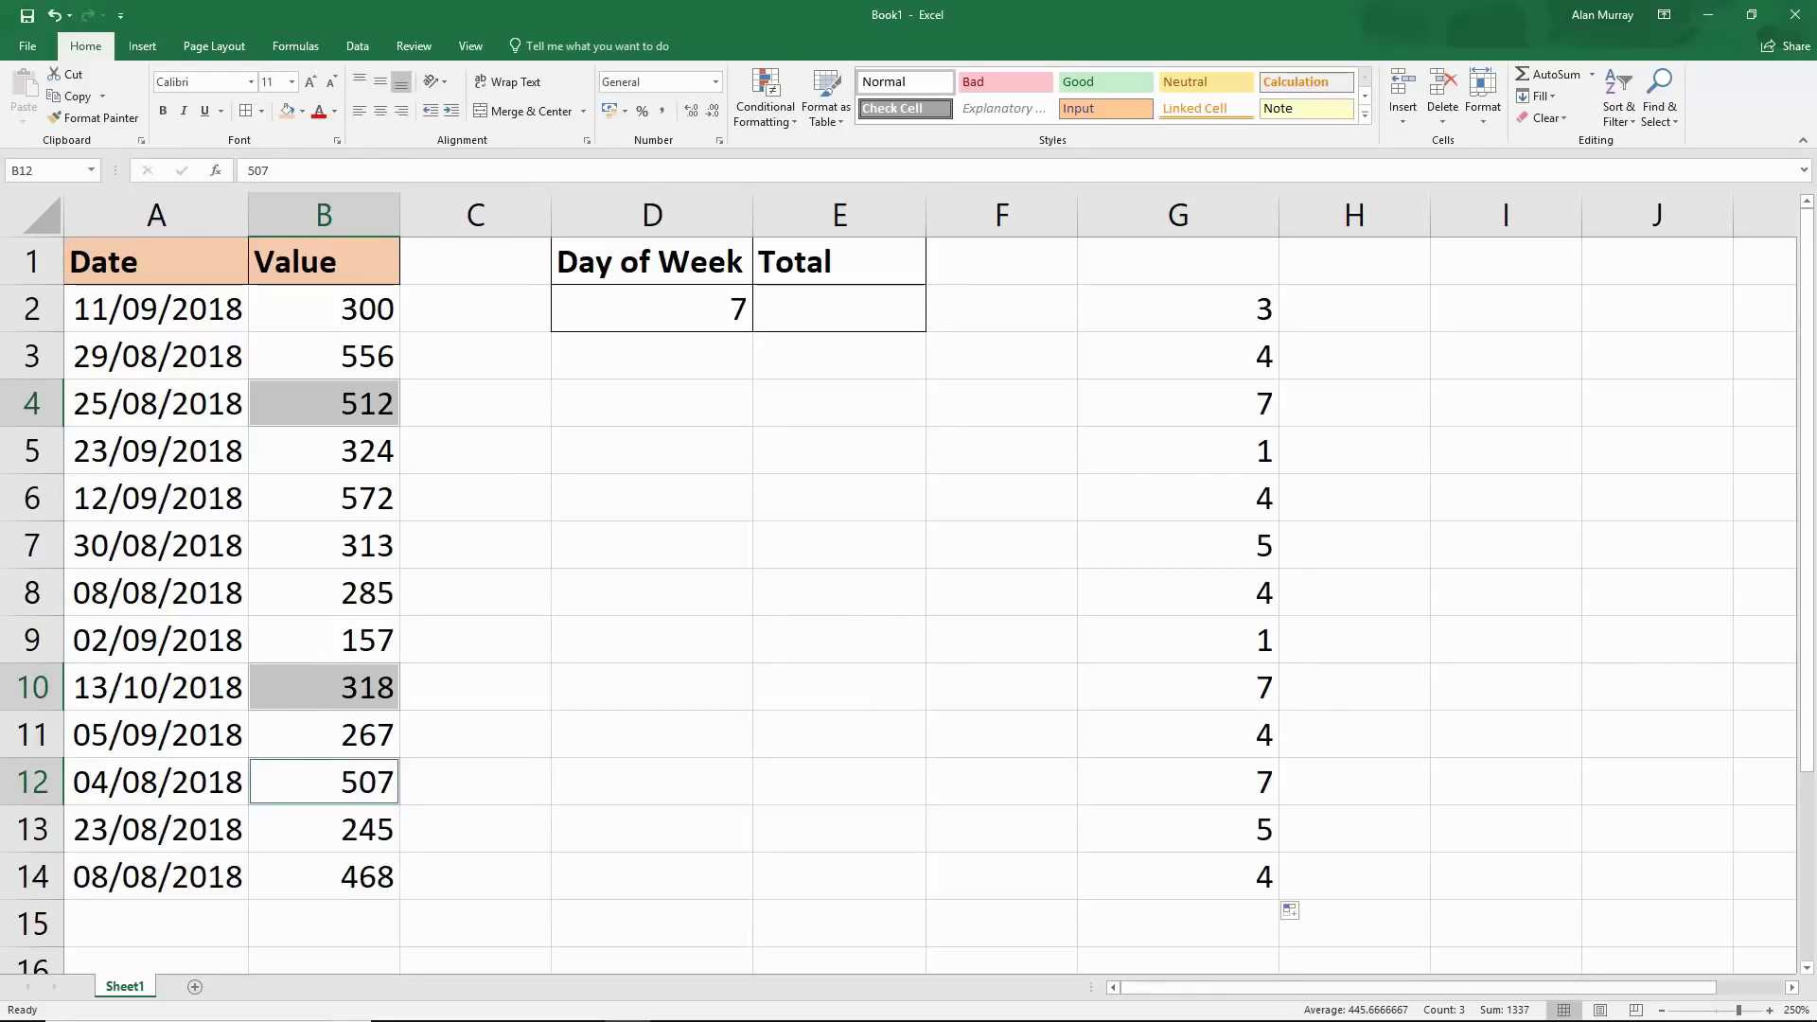
left_click(652, 497)
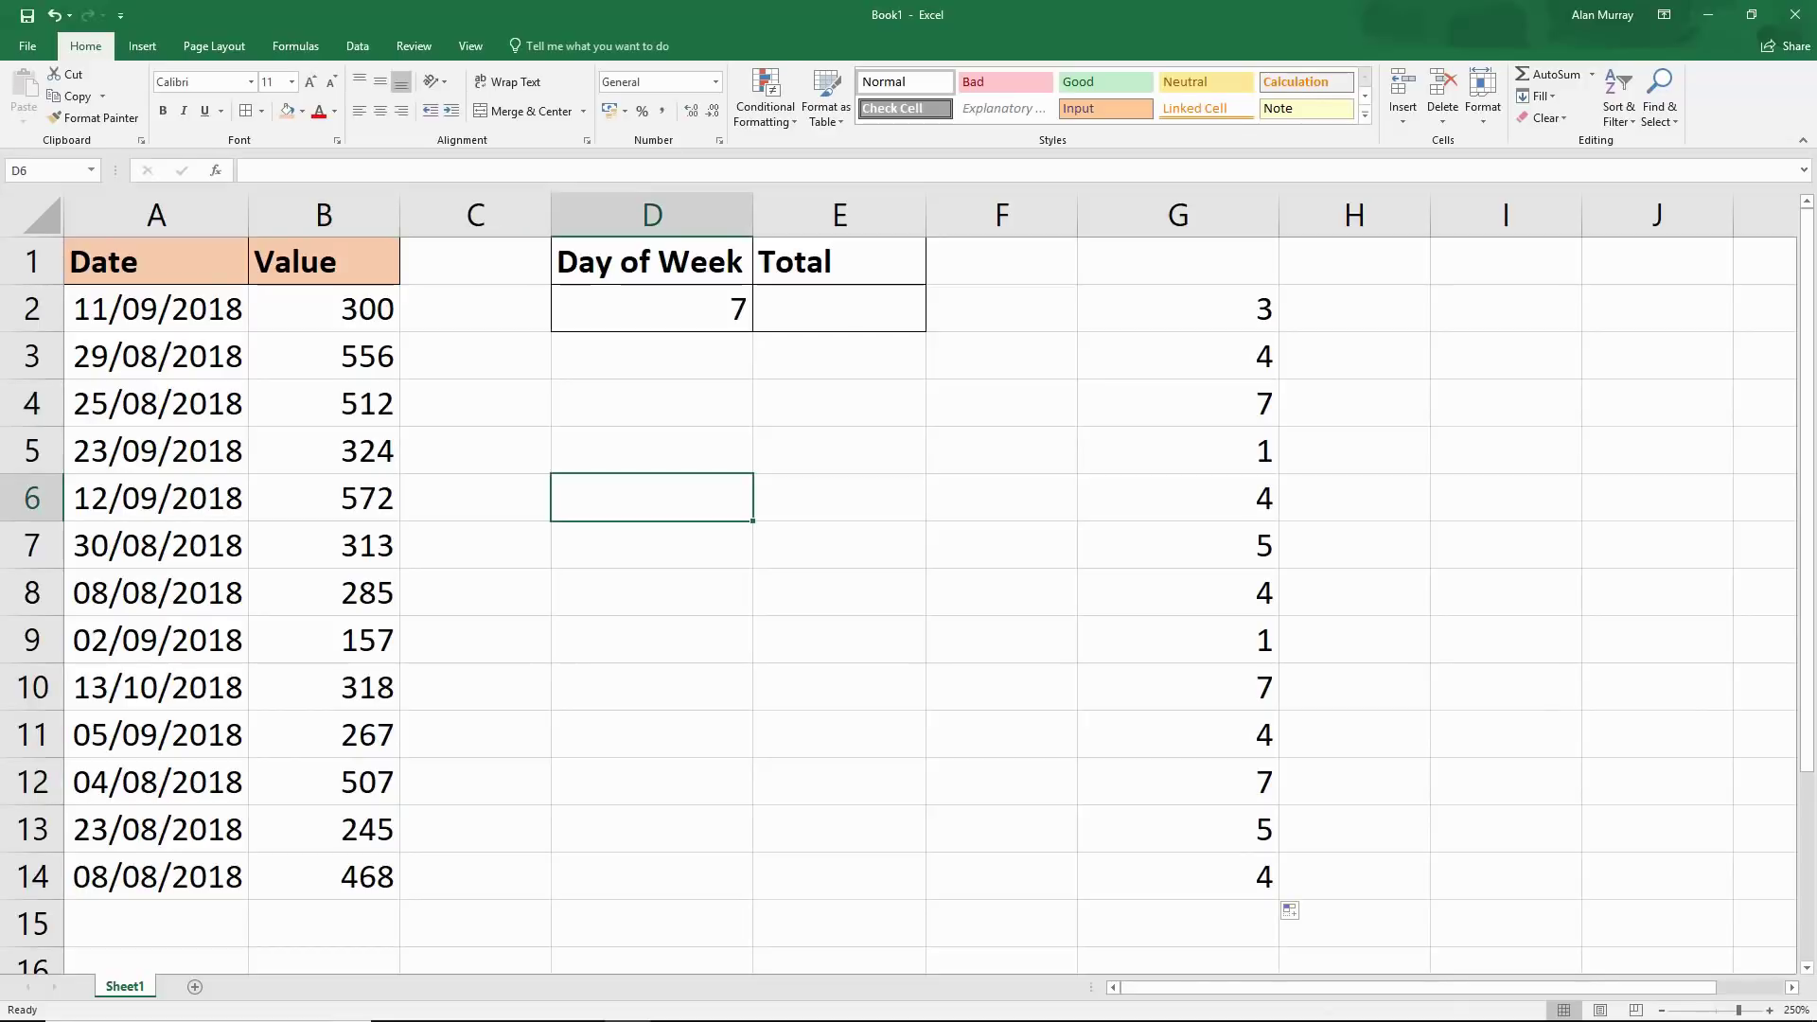
Step: Begin a SUMPRODUCT formula in the Total cell E2
left_click(840, 308)
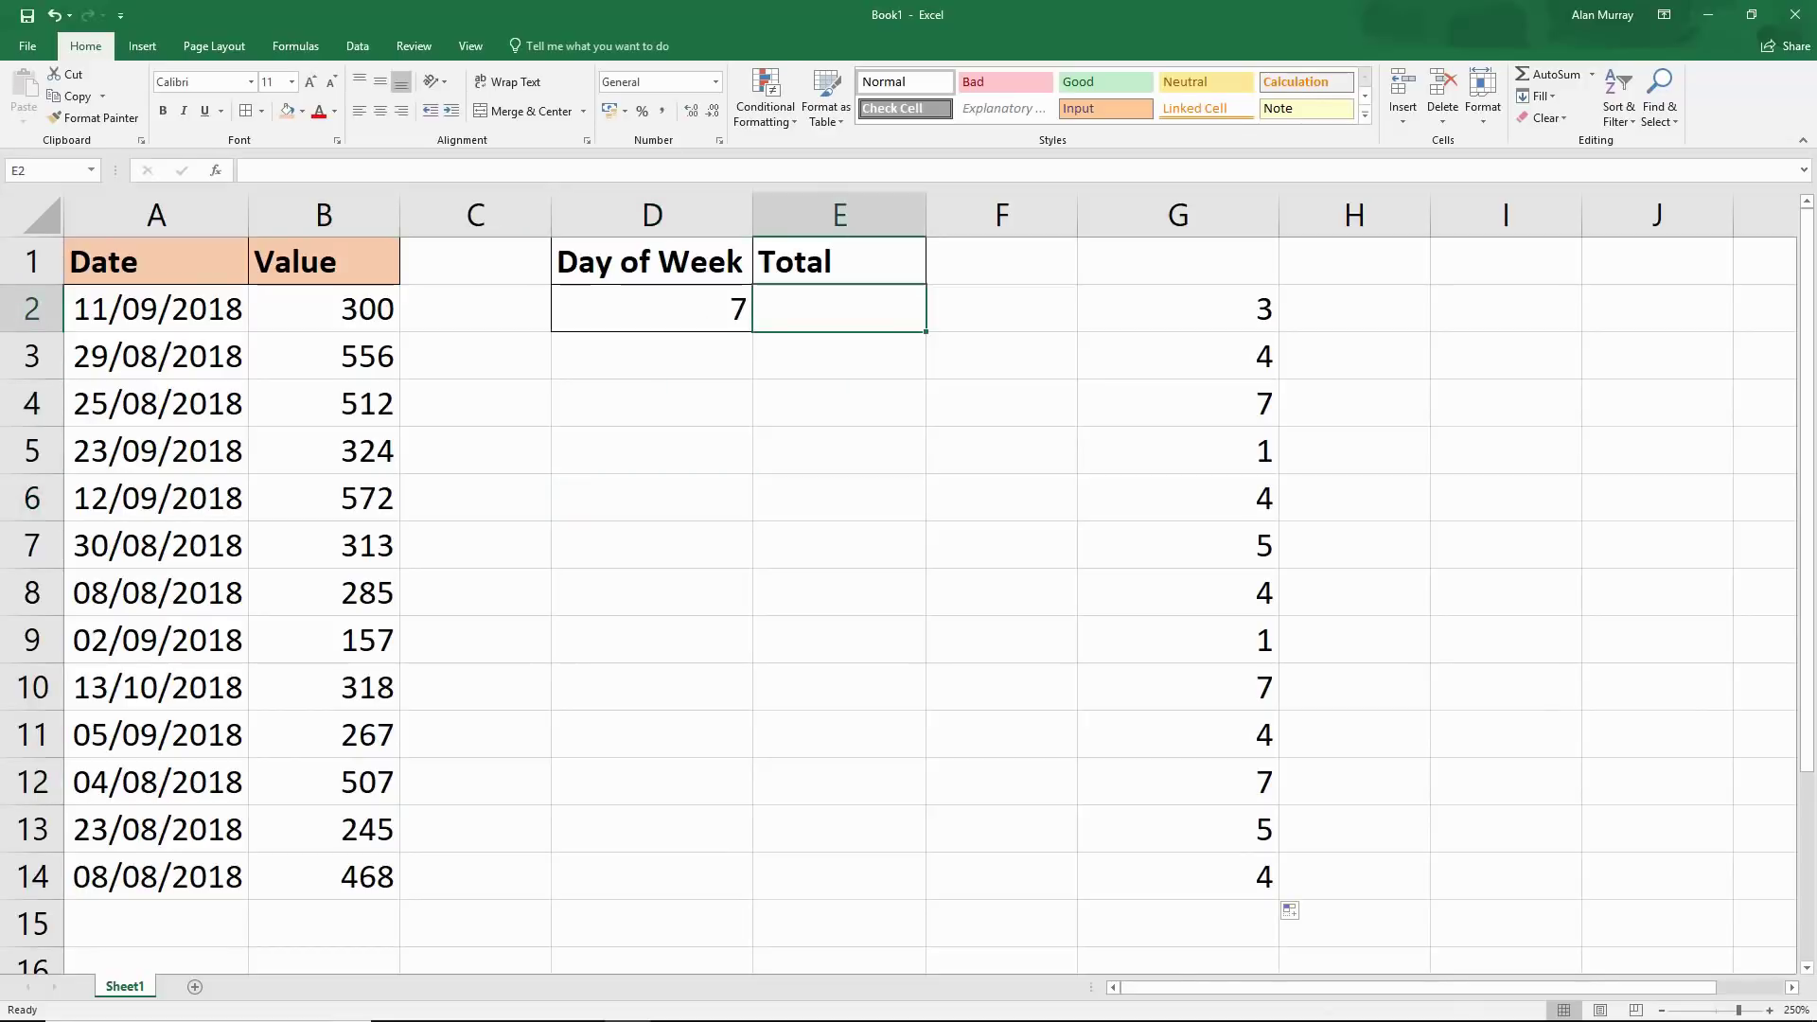
type("=su")
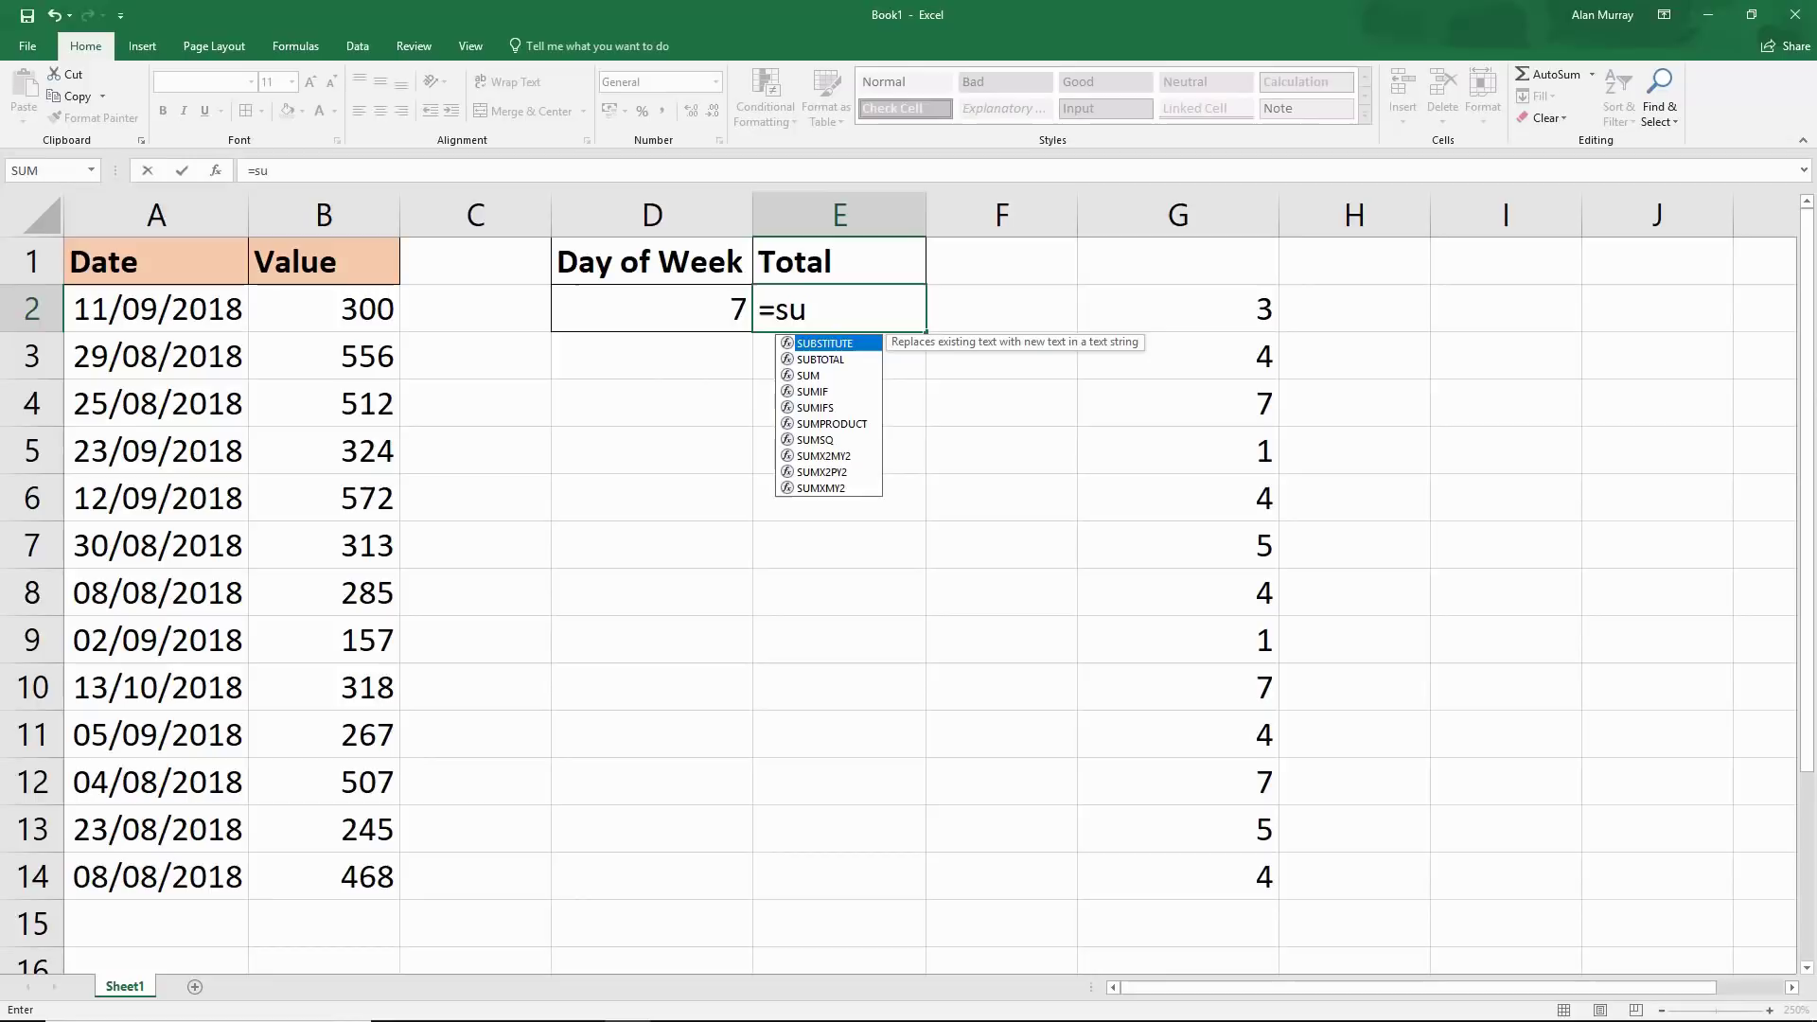
key("Down")
key("Down")
key("Down")
key("Down")
key("Down")
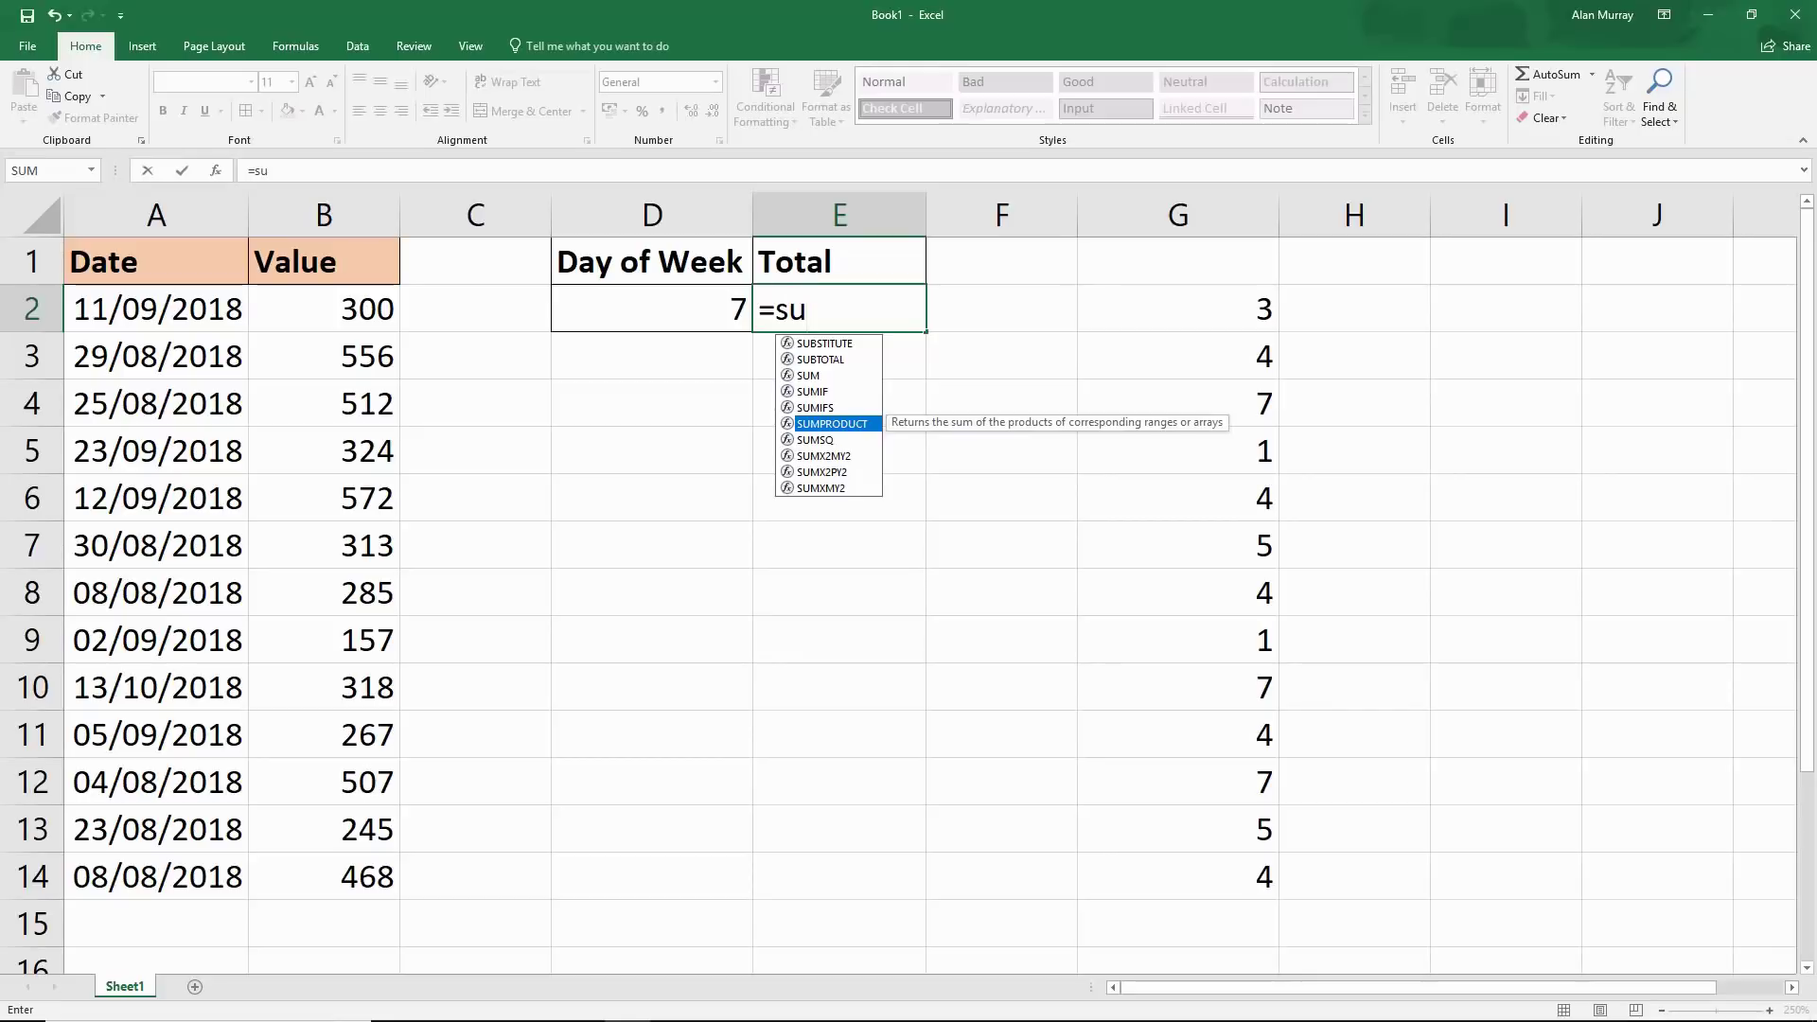
key("Tab")
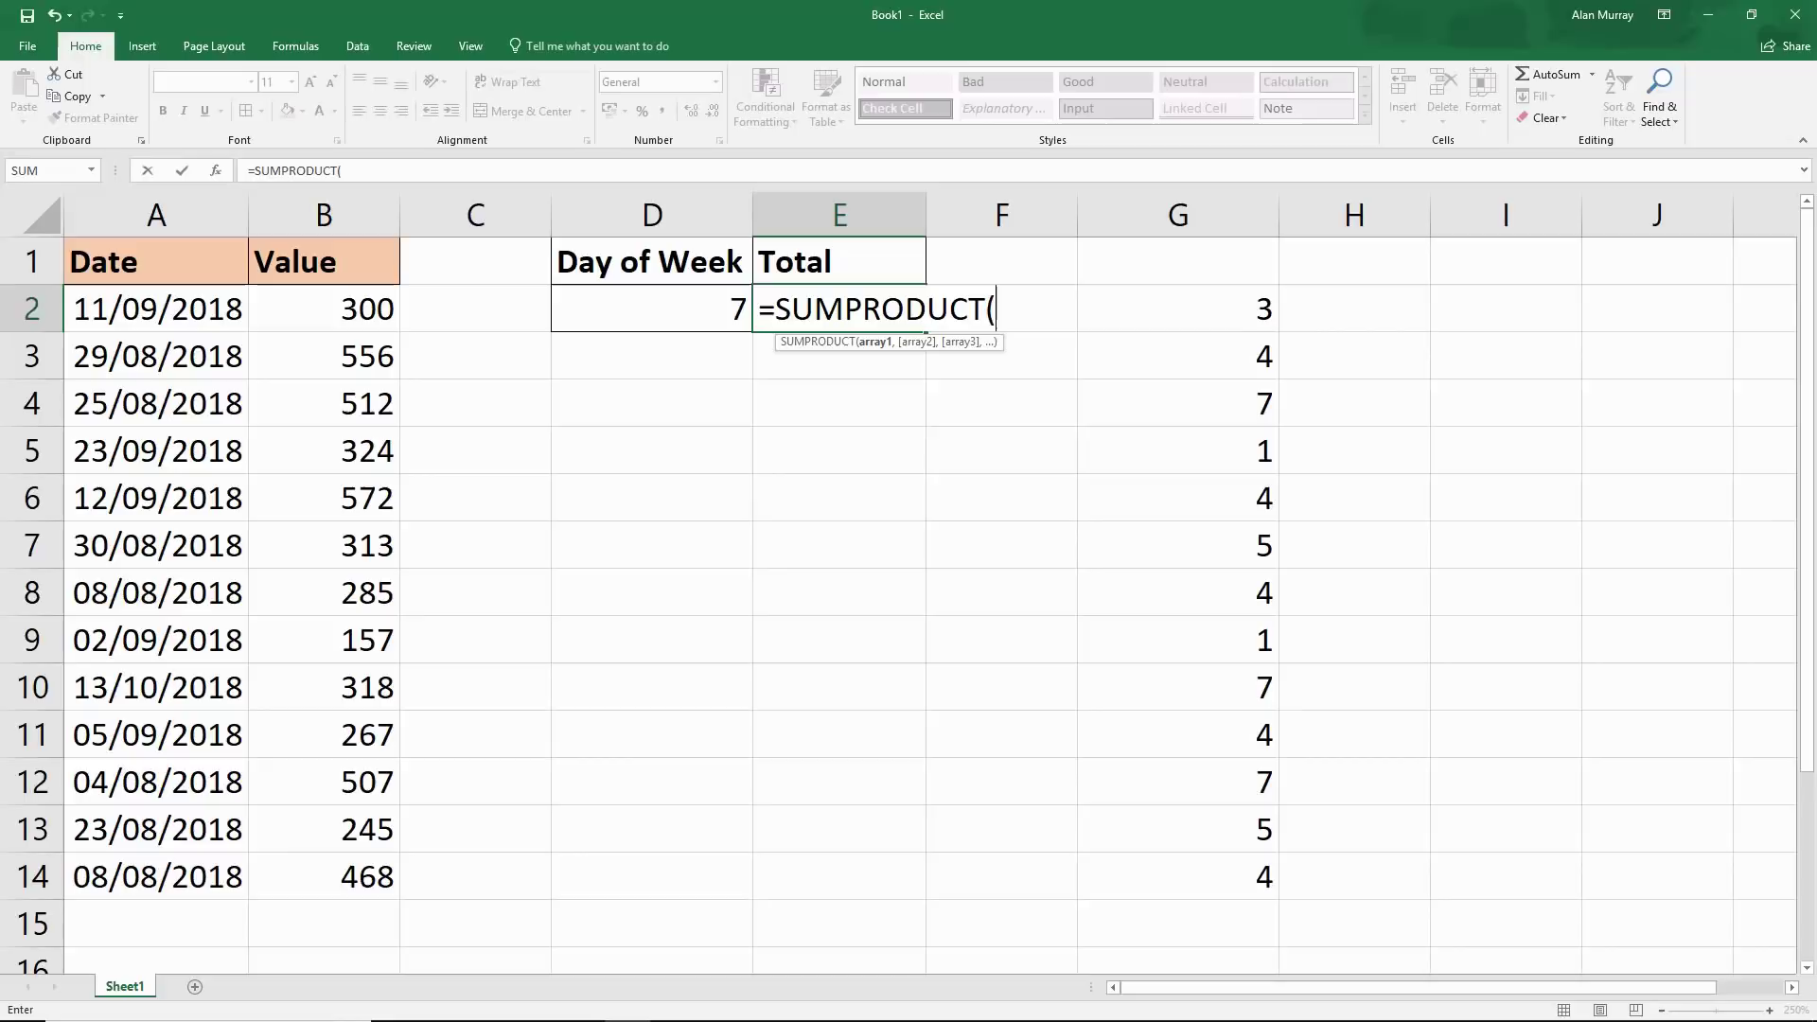
Step: Add the condition (WEEKDAY(A2:A14)=D2) as the first part of the SUMPRODUCT array, referencing the Day of Week cell
type("(week")
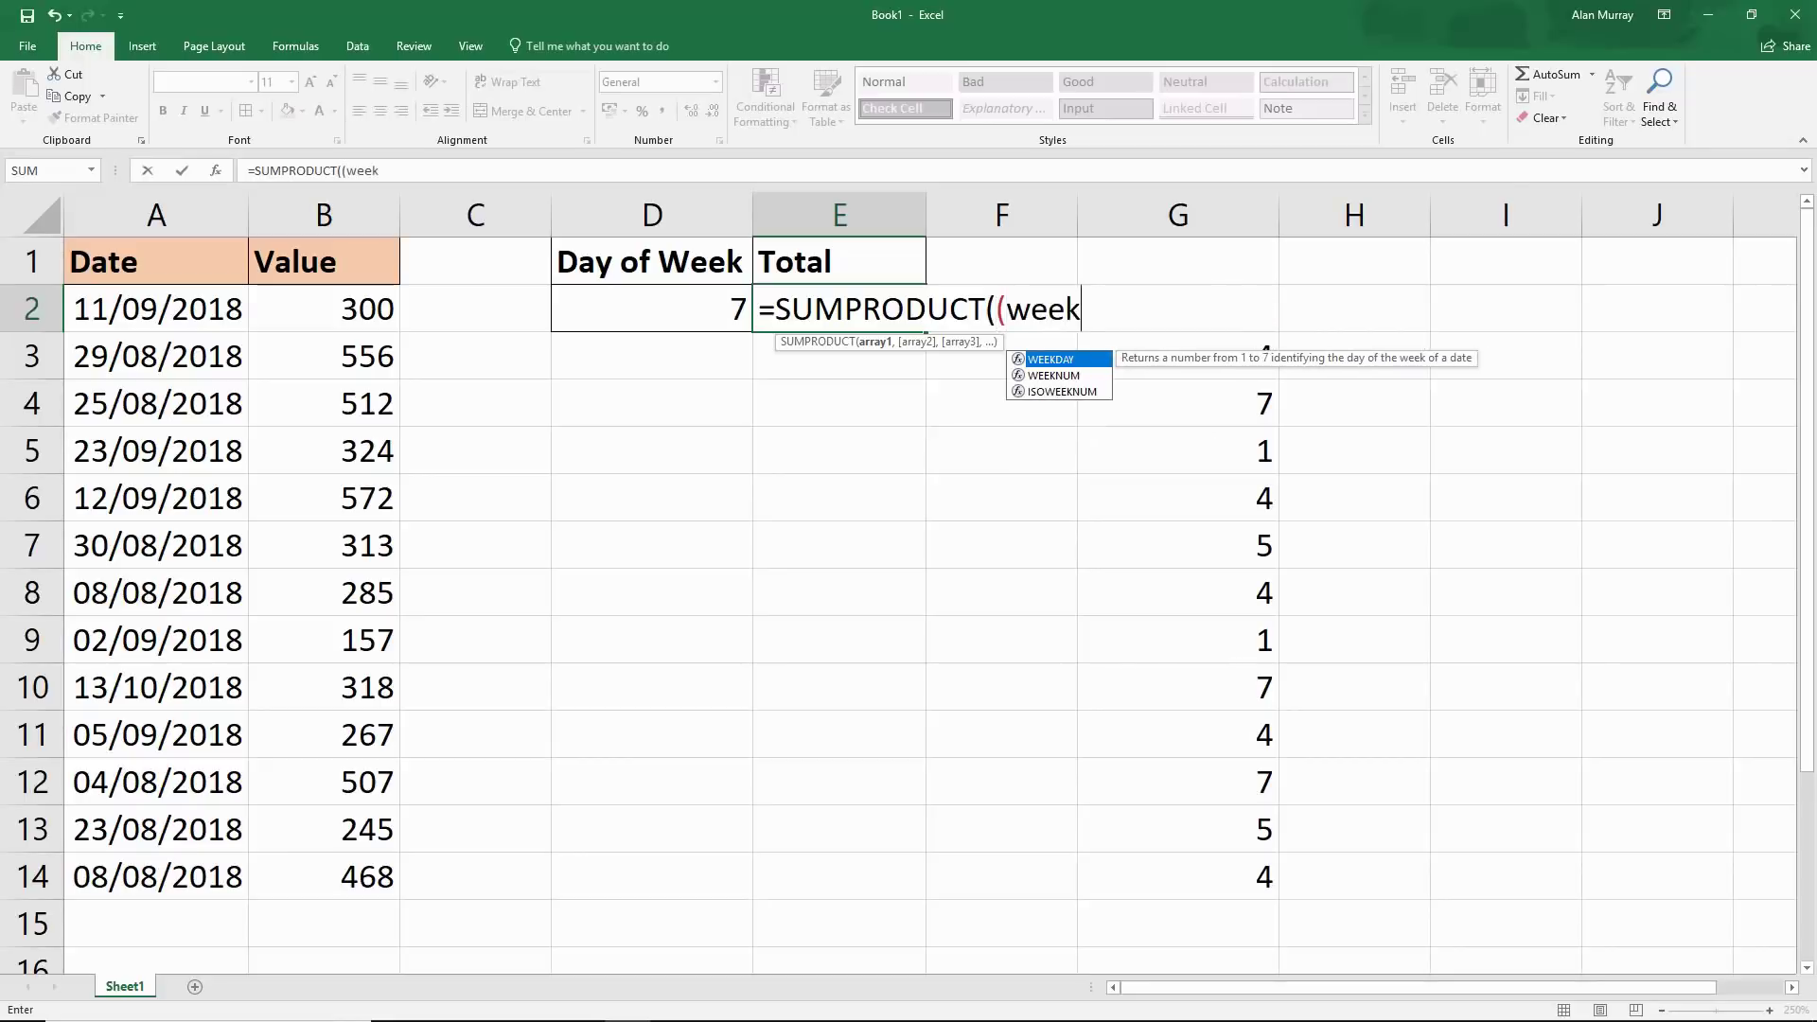
key("Tab")
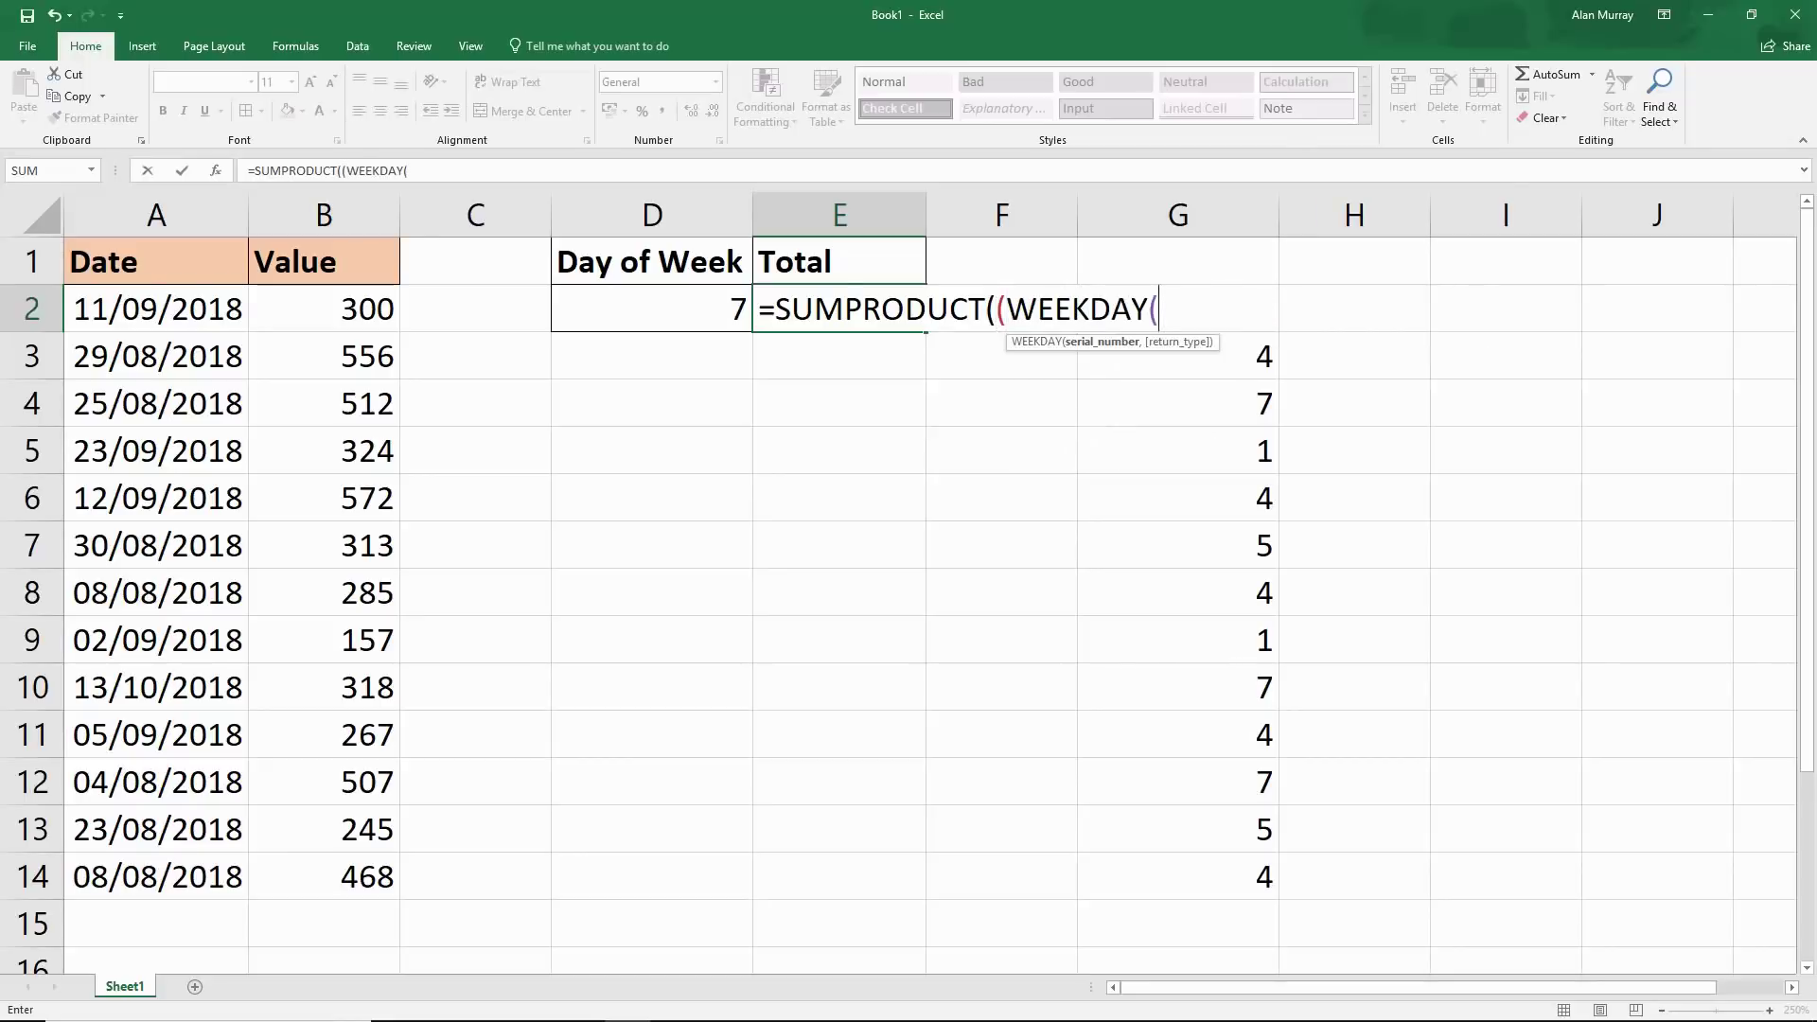
left_click_drag(158, 309, 228, 880)
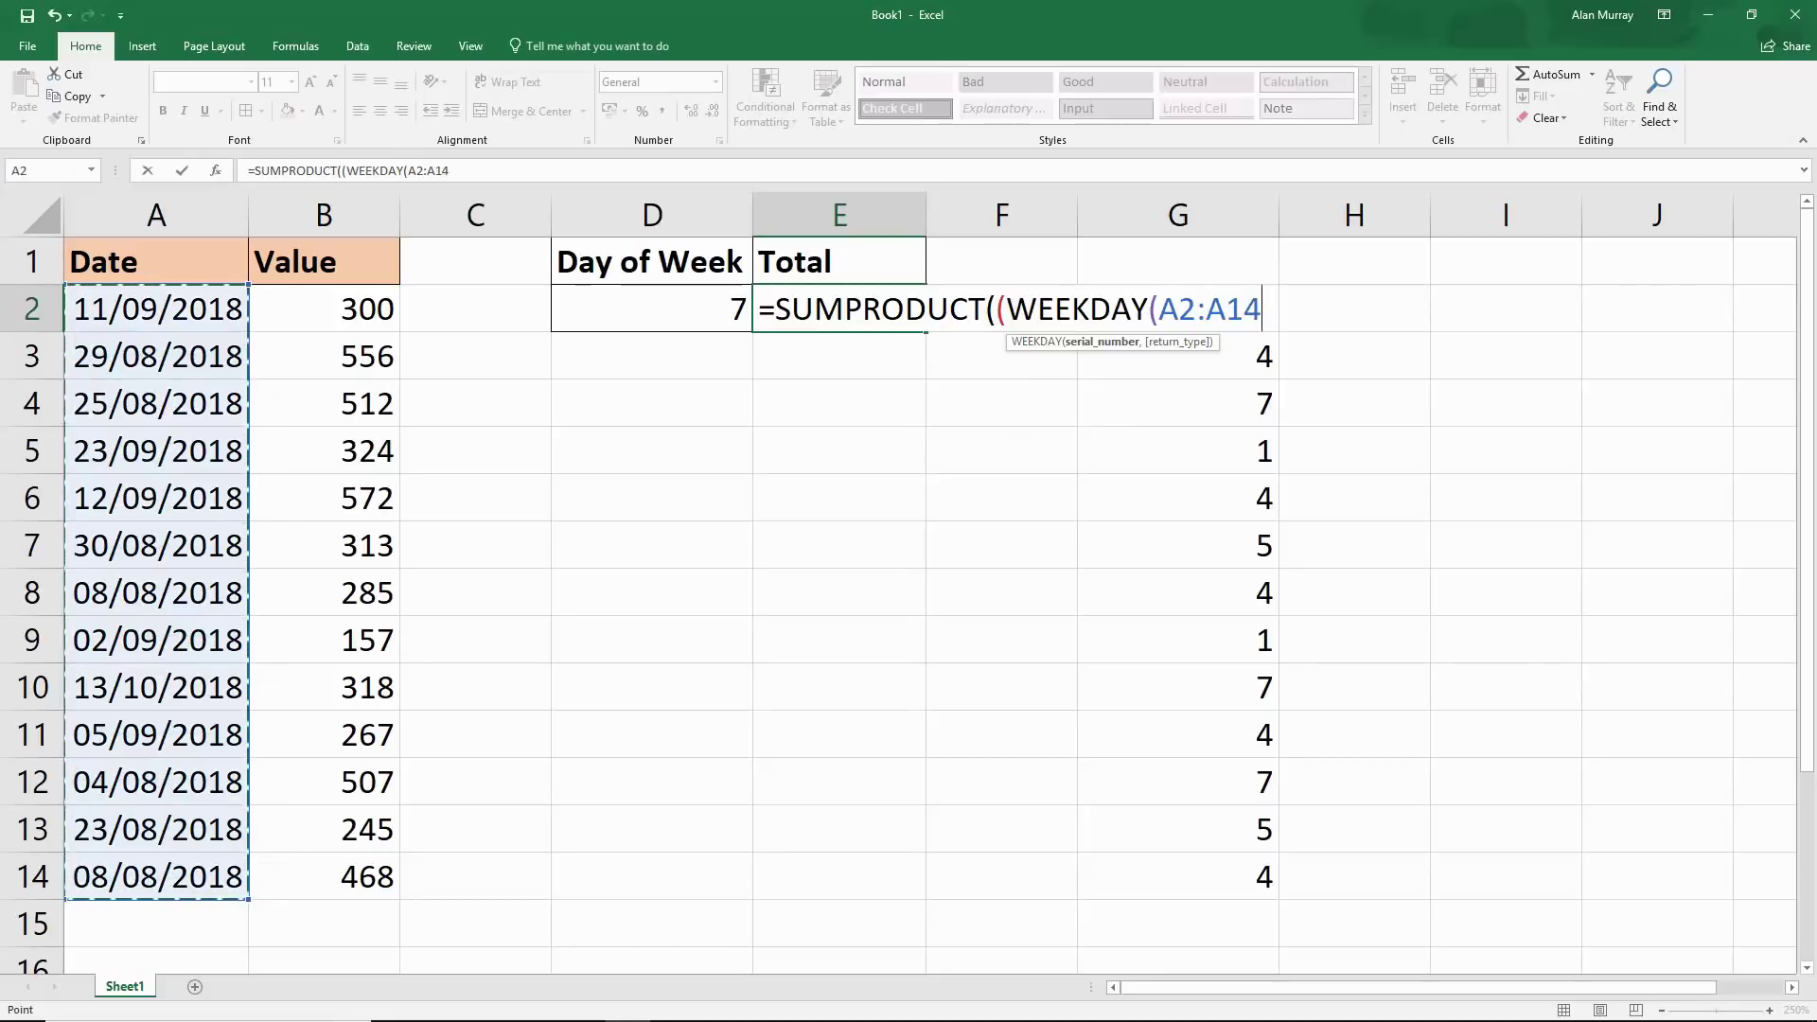
type(")")
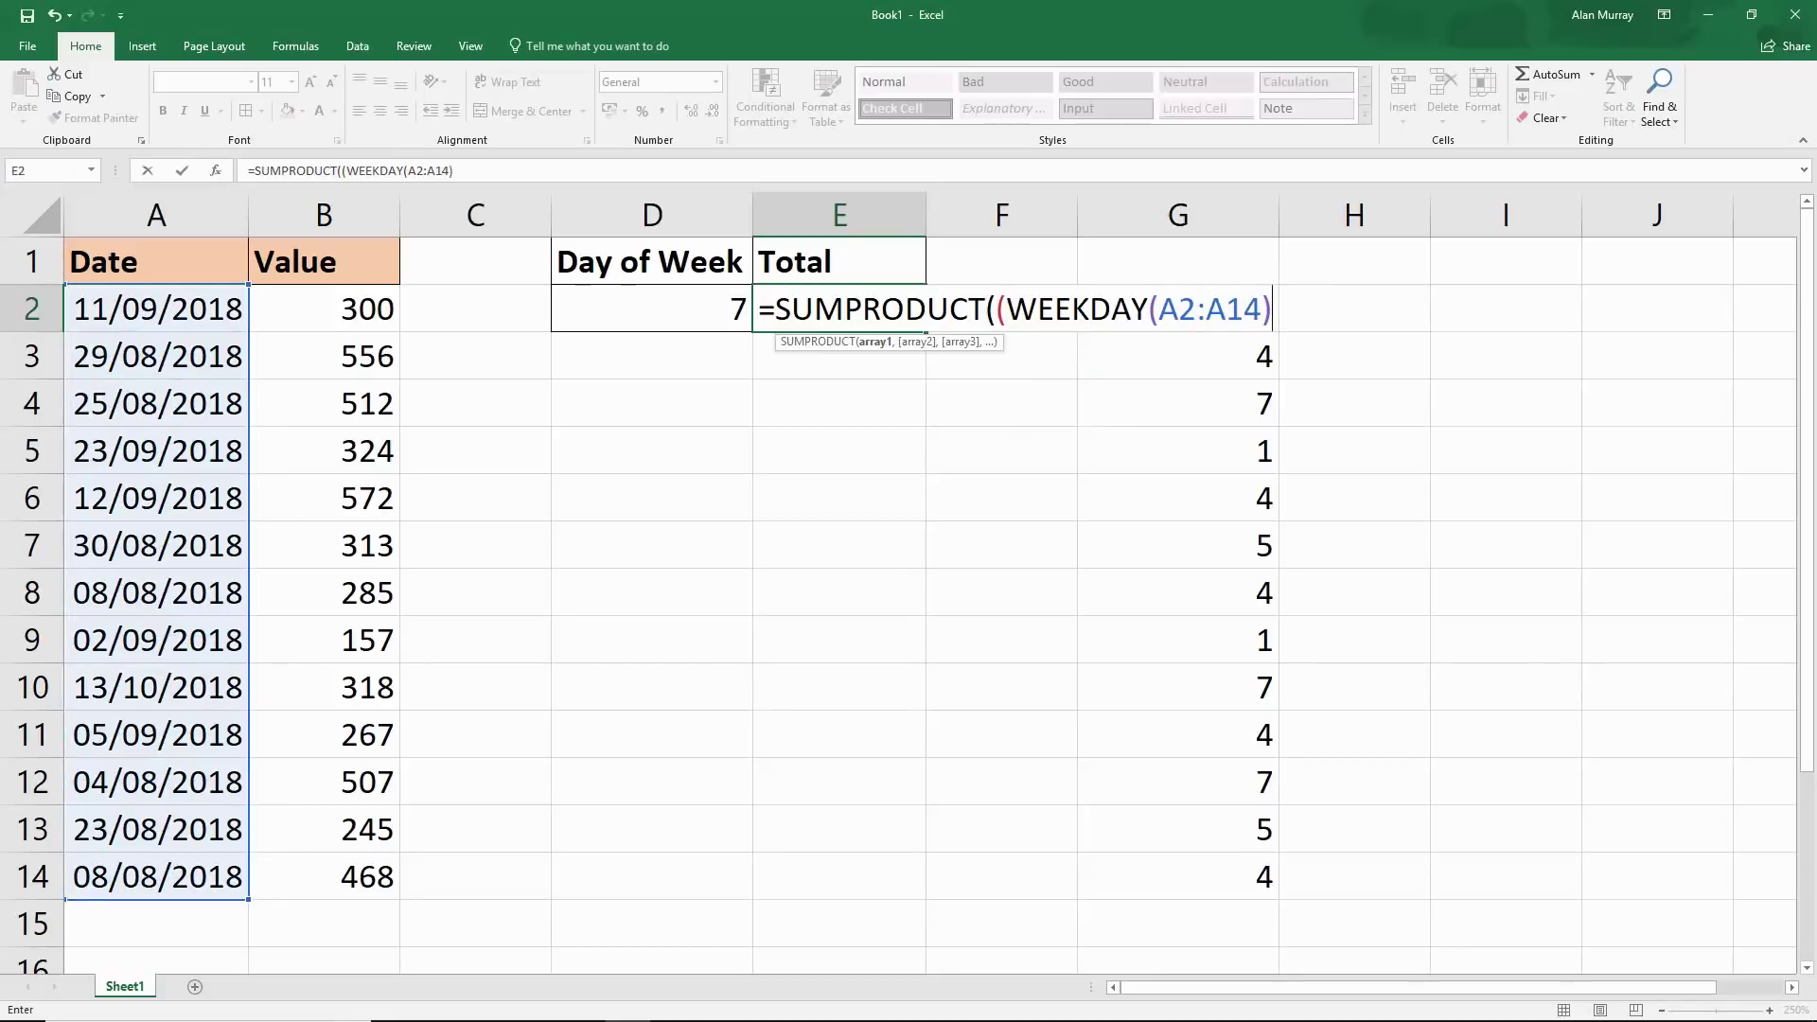
type("=7")
key("BackSpace")
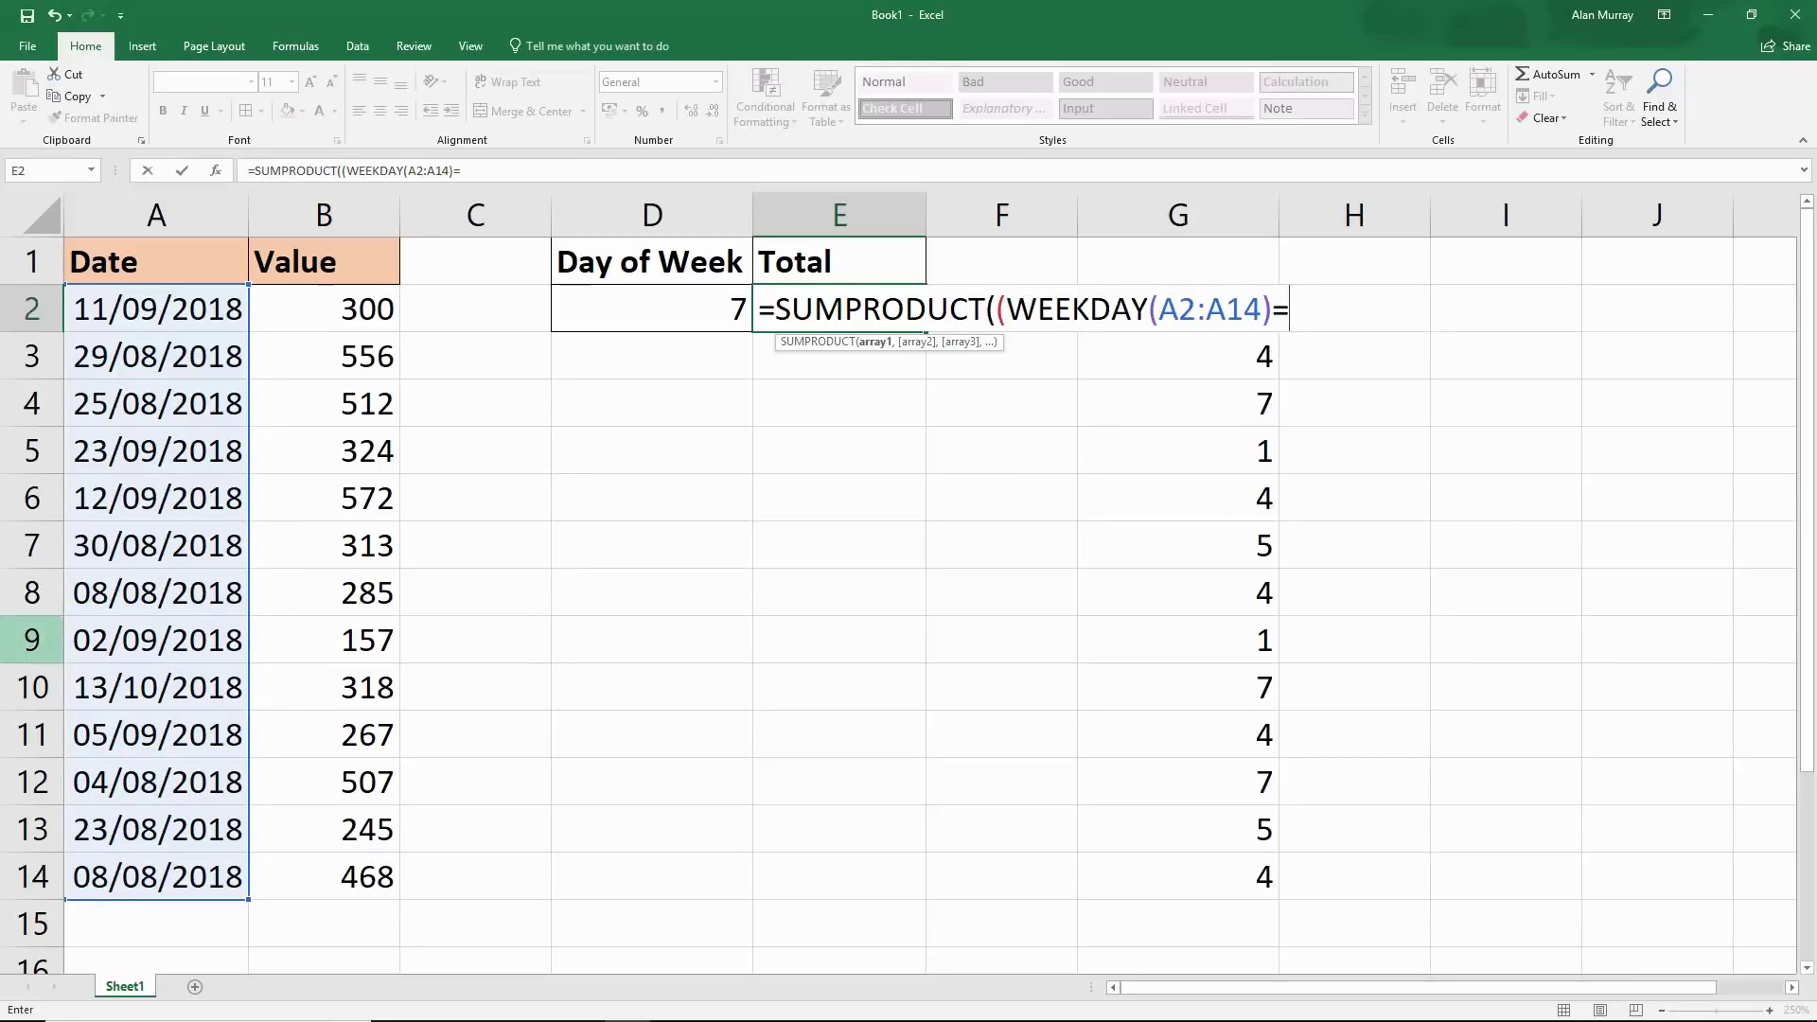
left_click(652, 309)
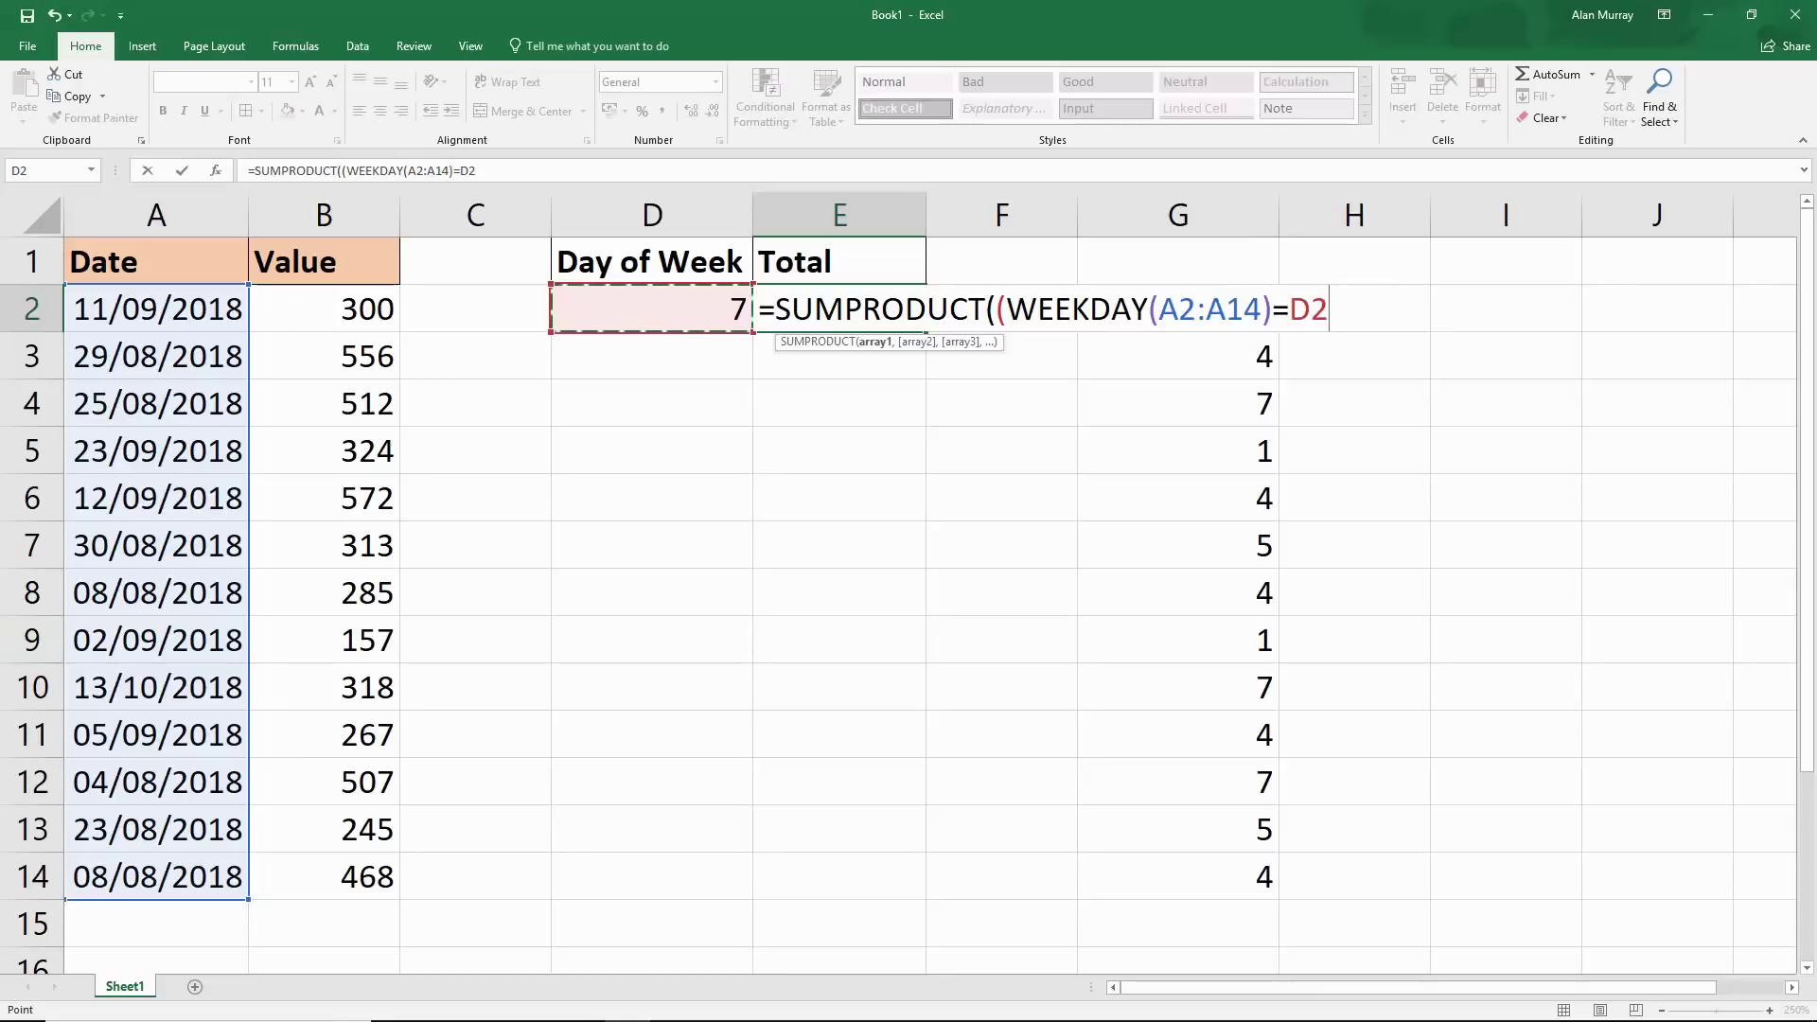
type(")")
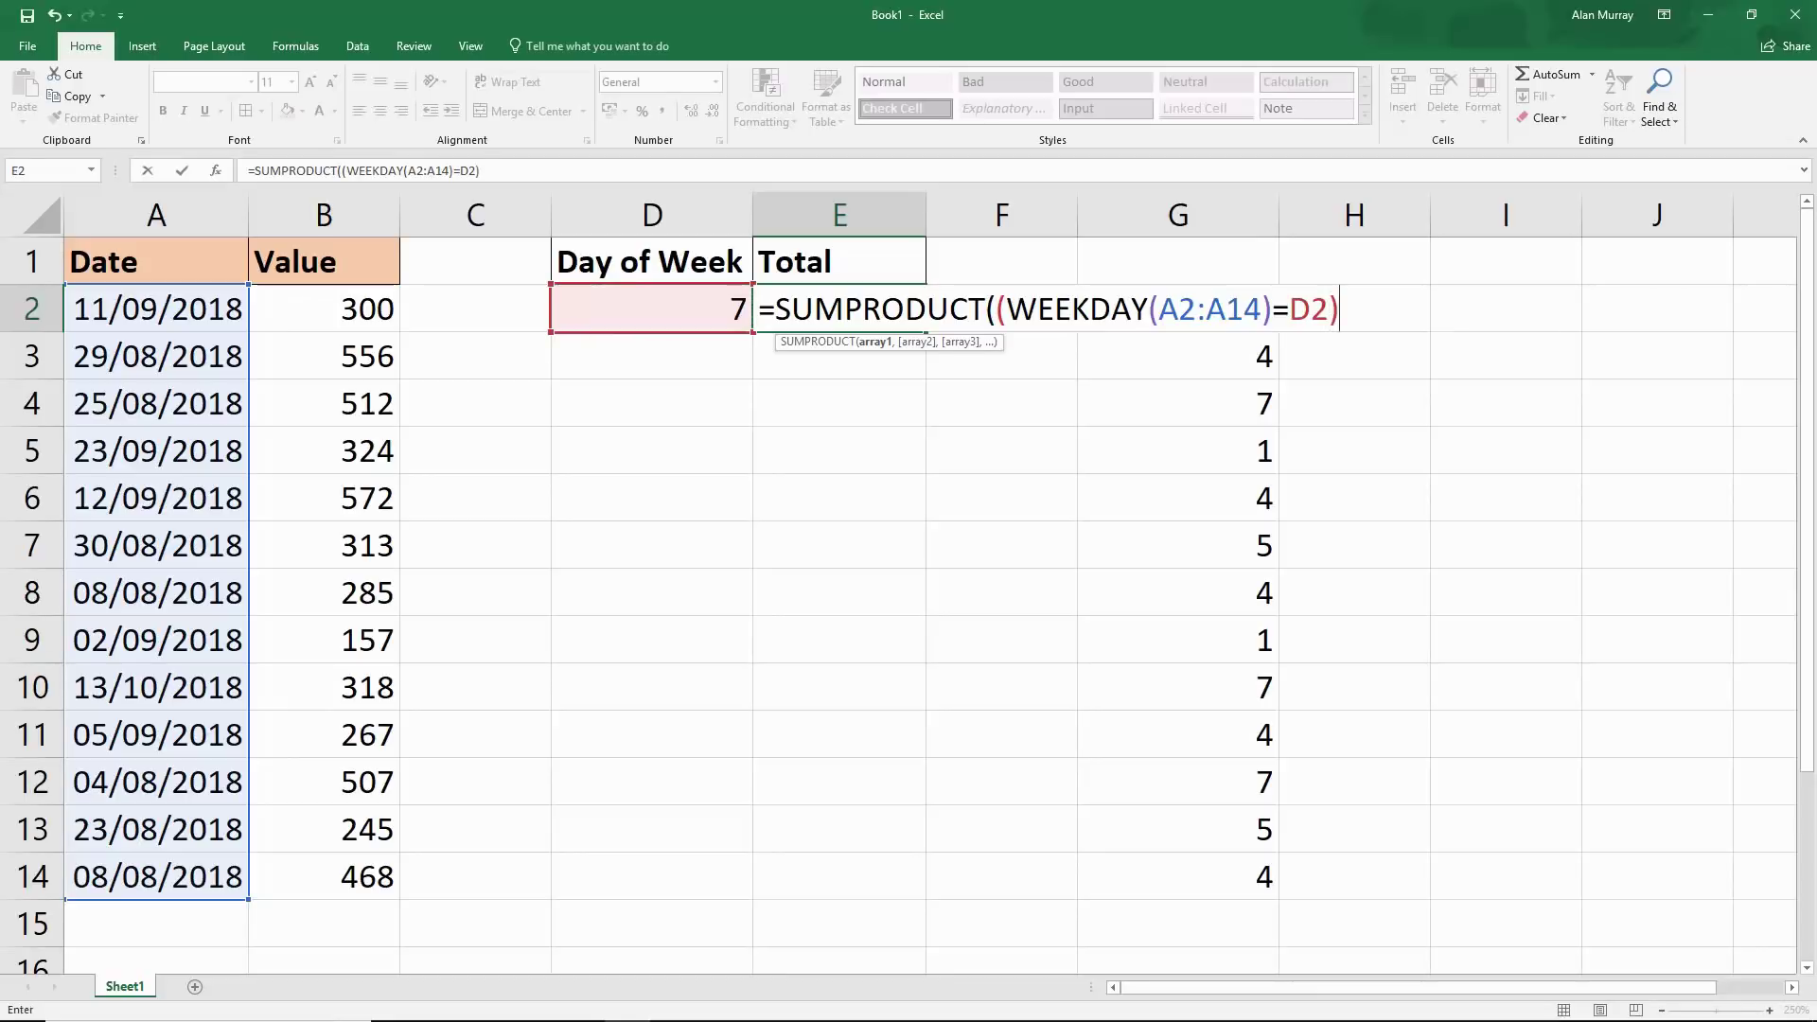
Step: Multiply the condition by B2:B14 and complete the formula as =SUMPRODUCT((WEEKDAY(A2:A14)=D2)*B2:B14)
type("*")
left_click_drag(324, 307, 398, 885)
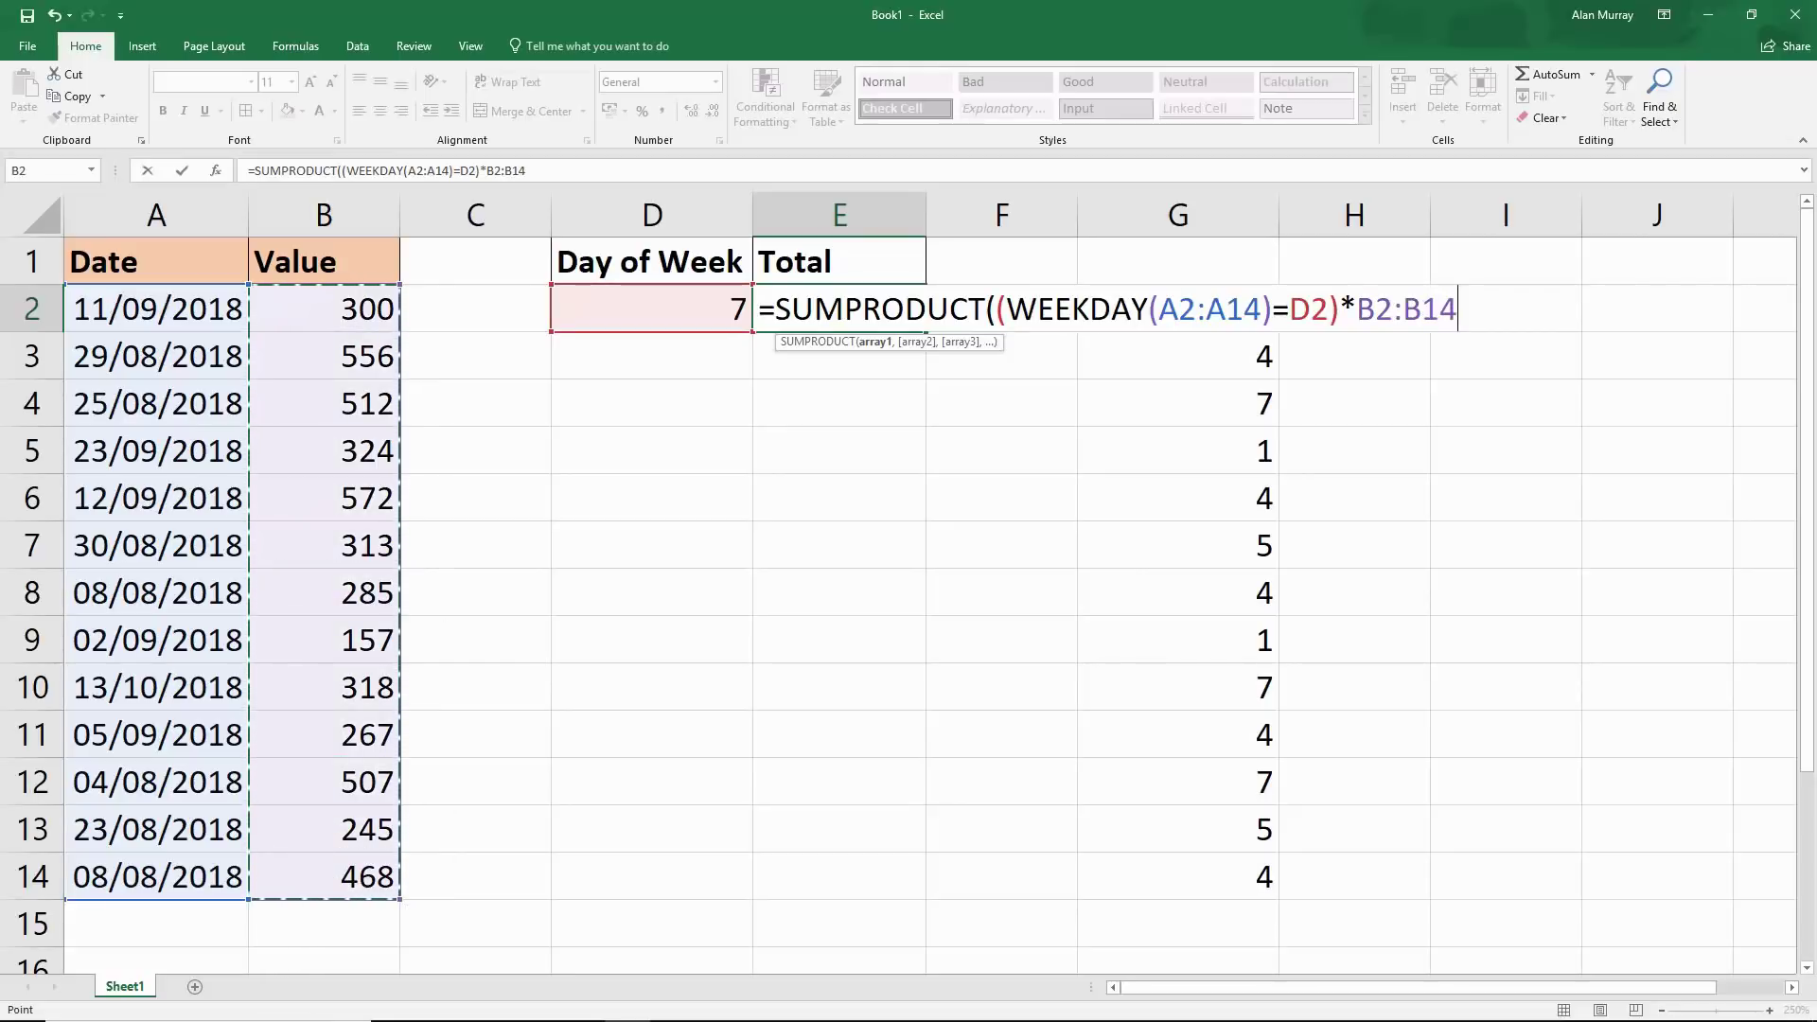
type(")")
key("Return")
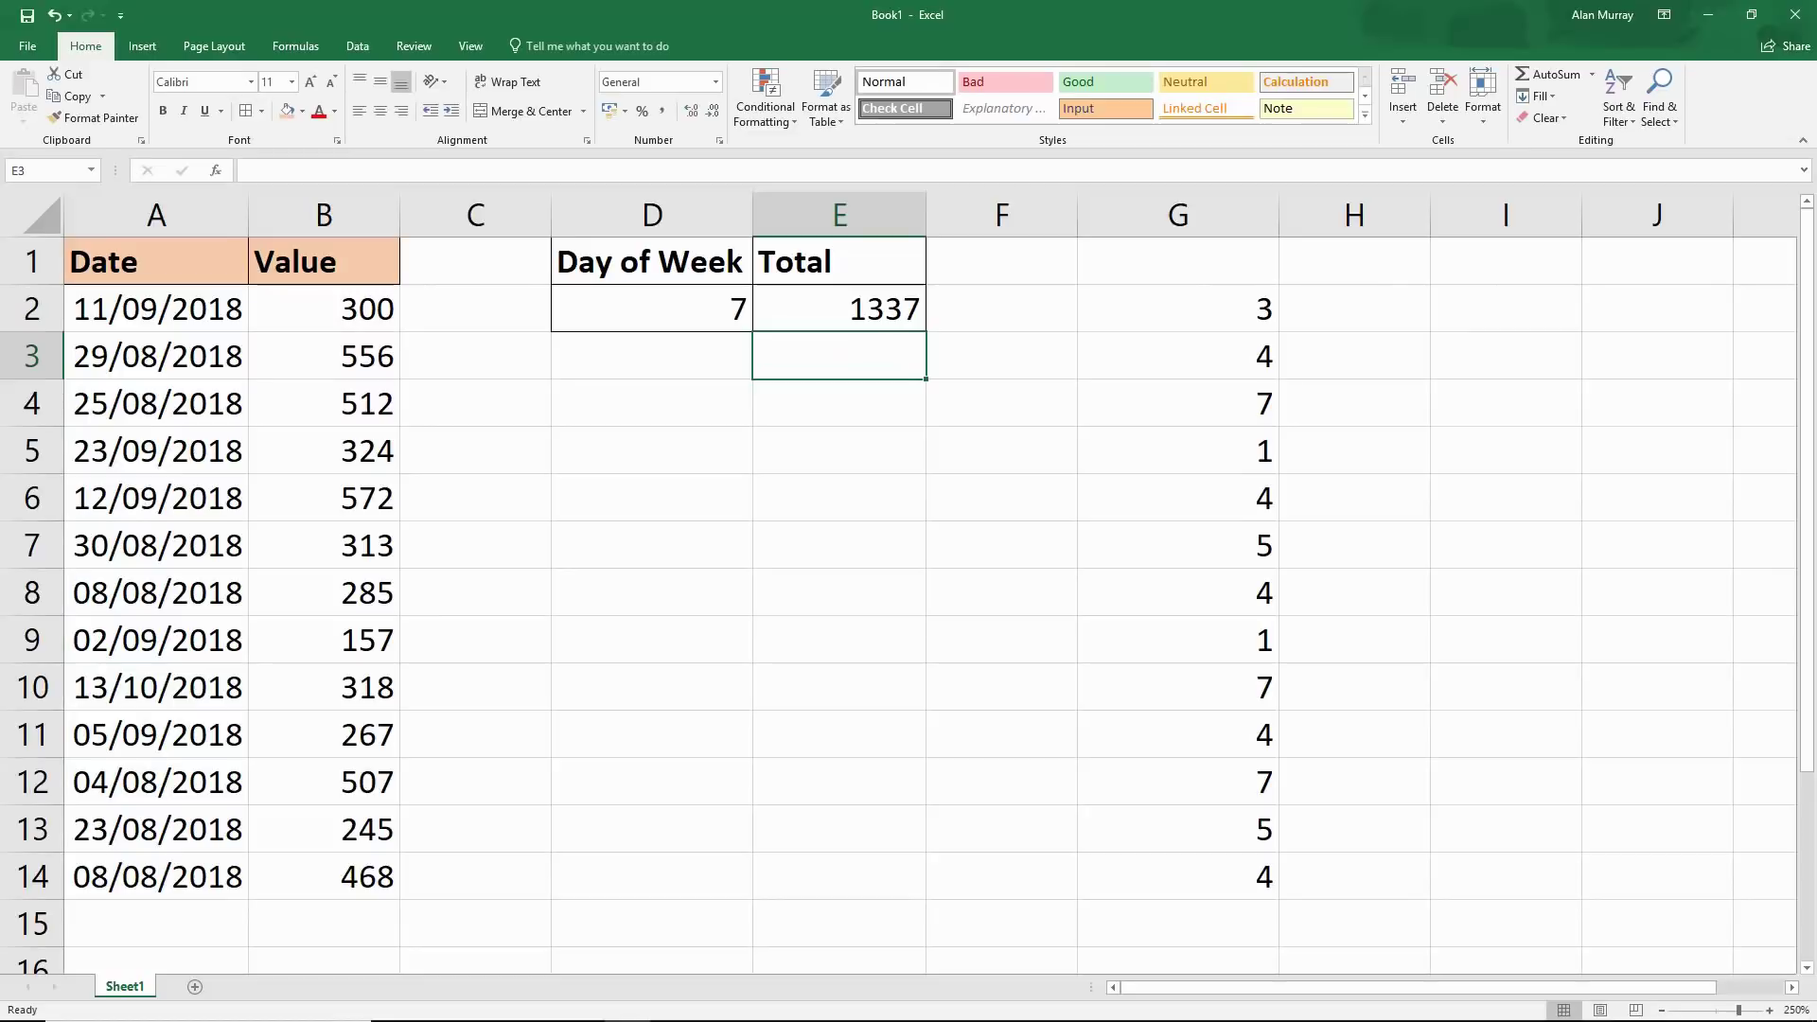
Step: Test the Total formula by entering 5, 2, 6 and 7 in turn in the Day of Week cell D2
left_click(652, 309)
type("5")
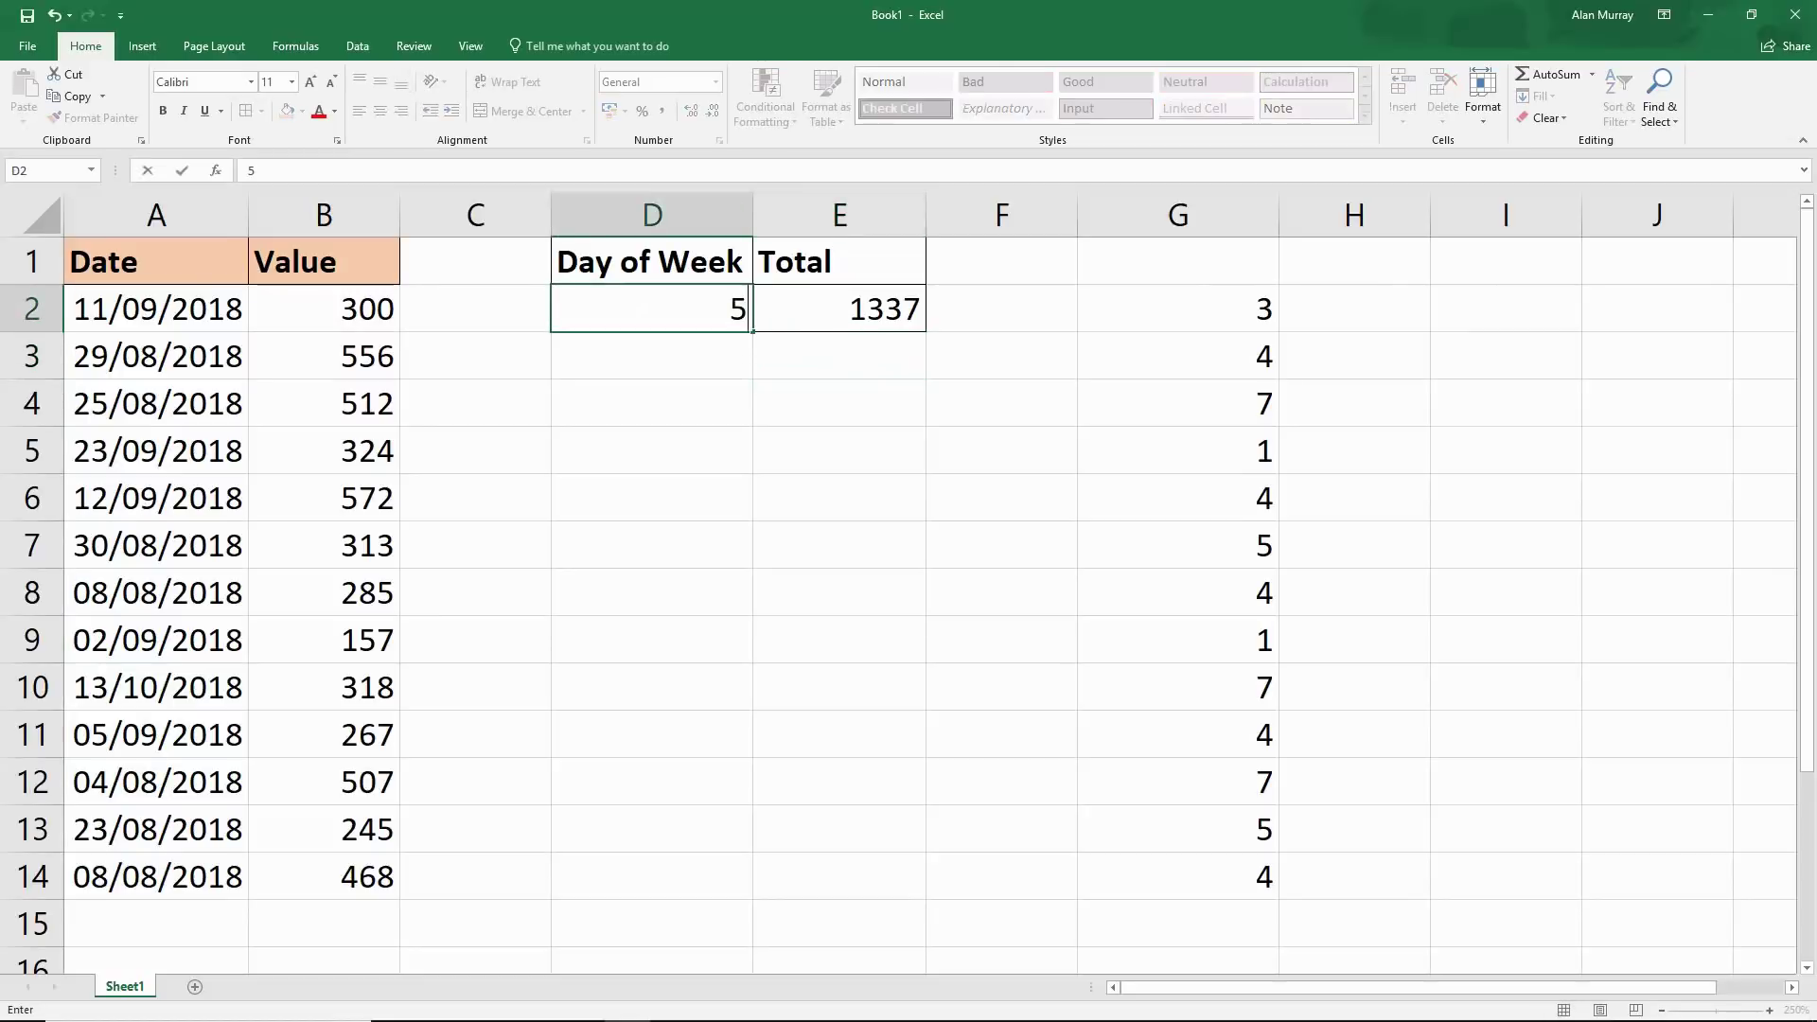
key("Return")
left_click(652, 307)
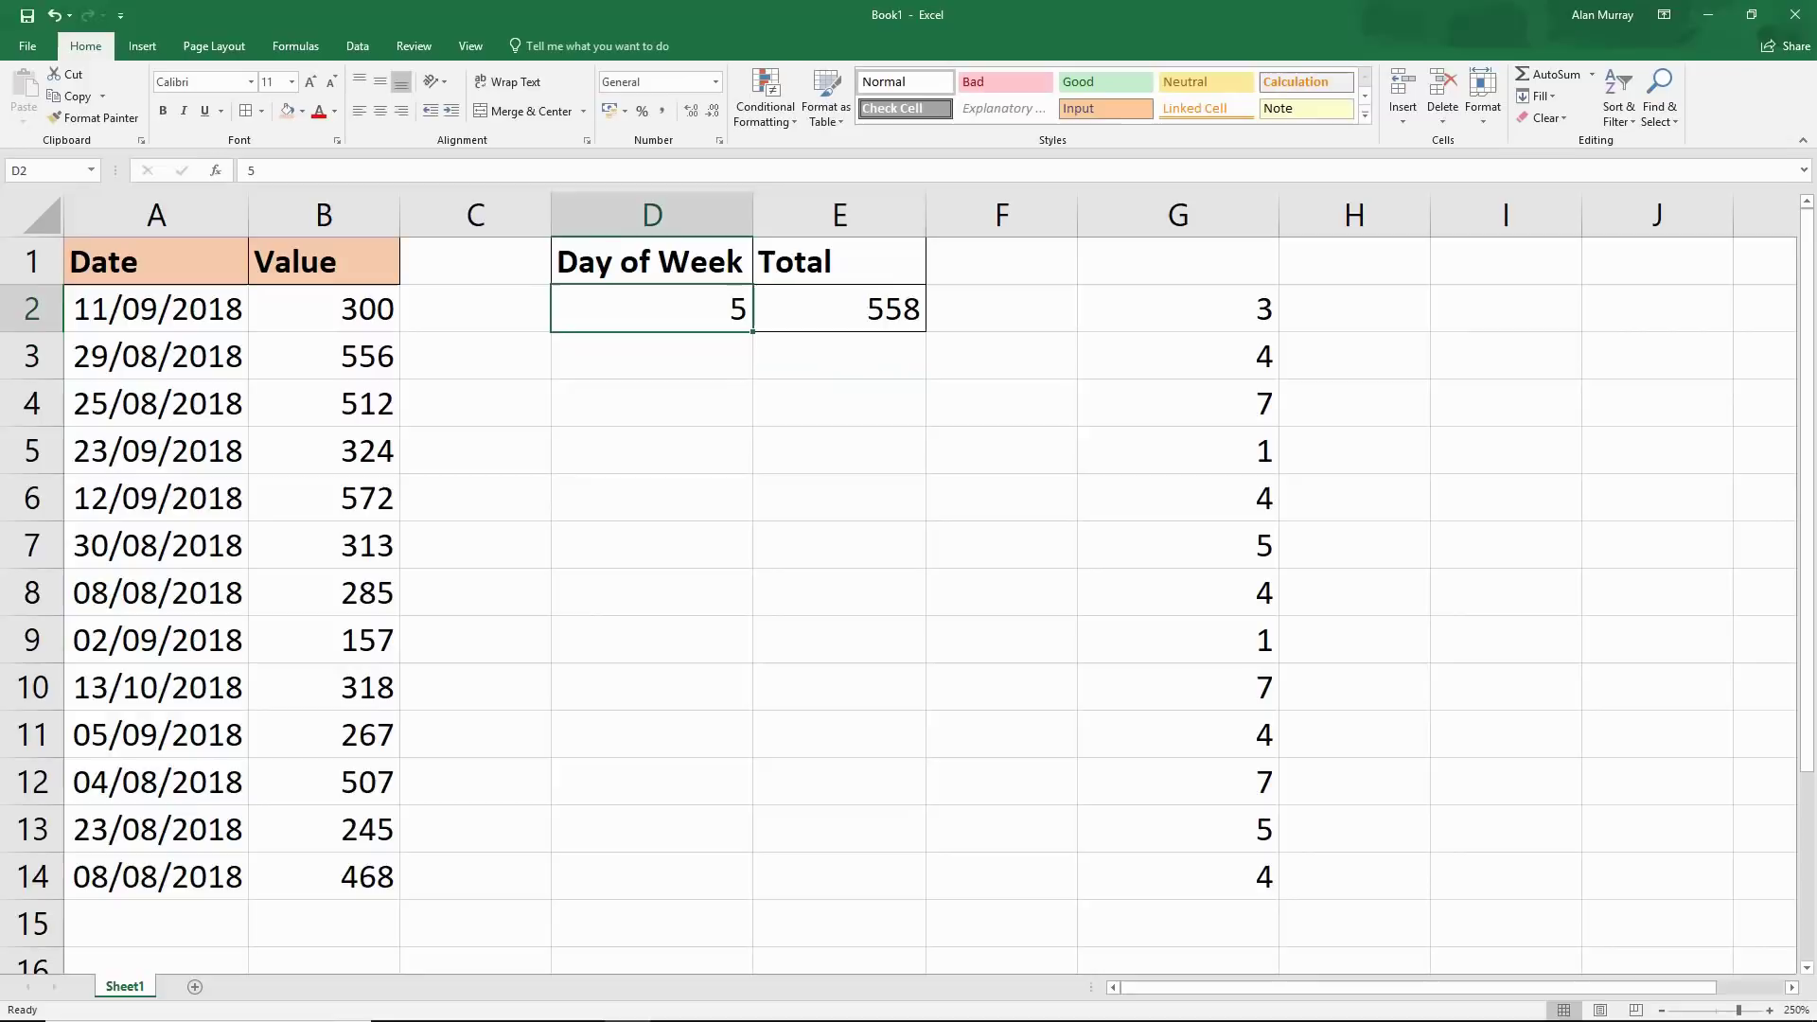
type("2")
key("Return")
left_click(652, 309)
type("6")
key("Return")
left_click(652, 308)
type("7")
key("Return")
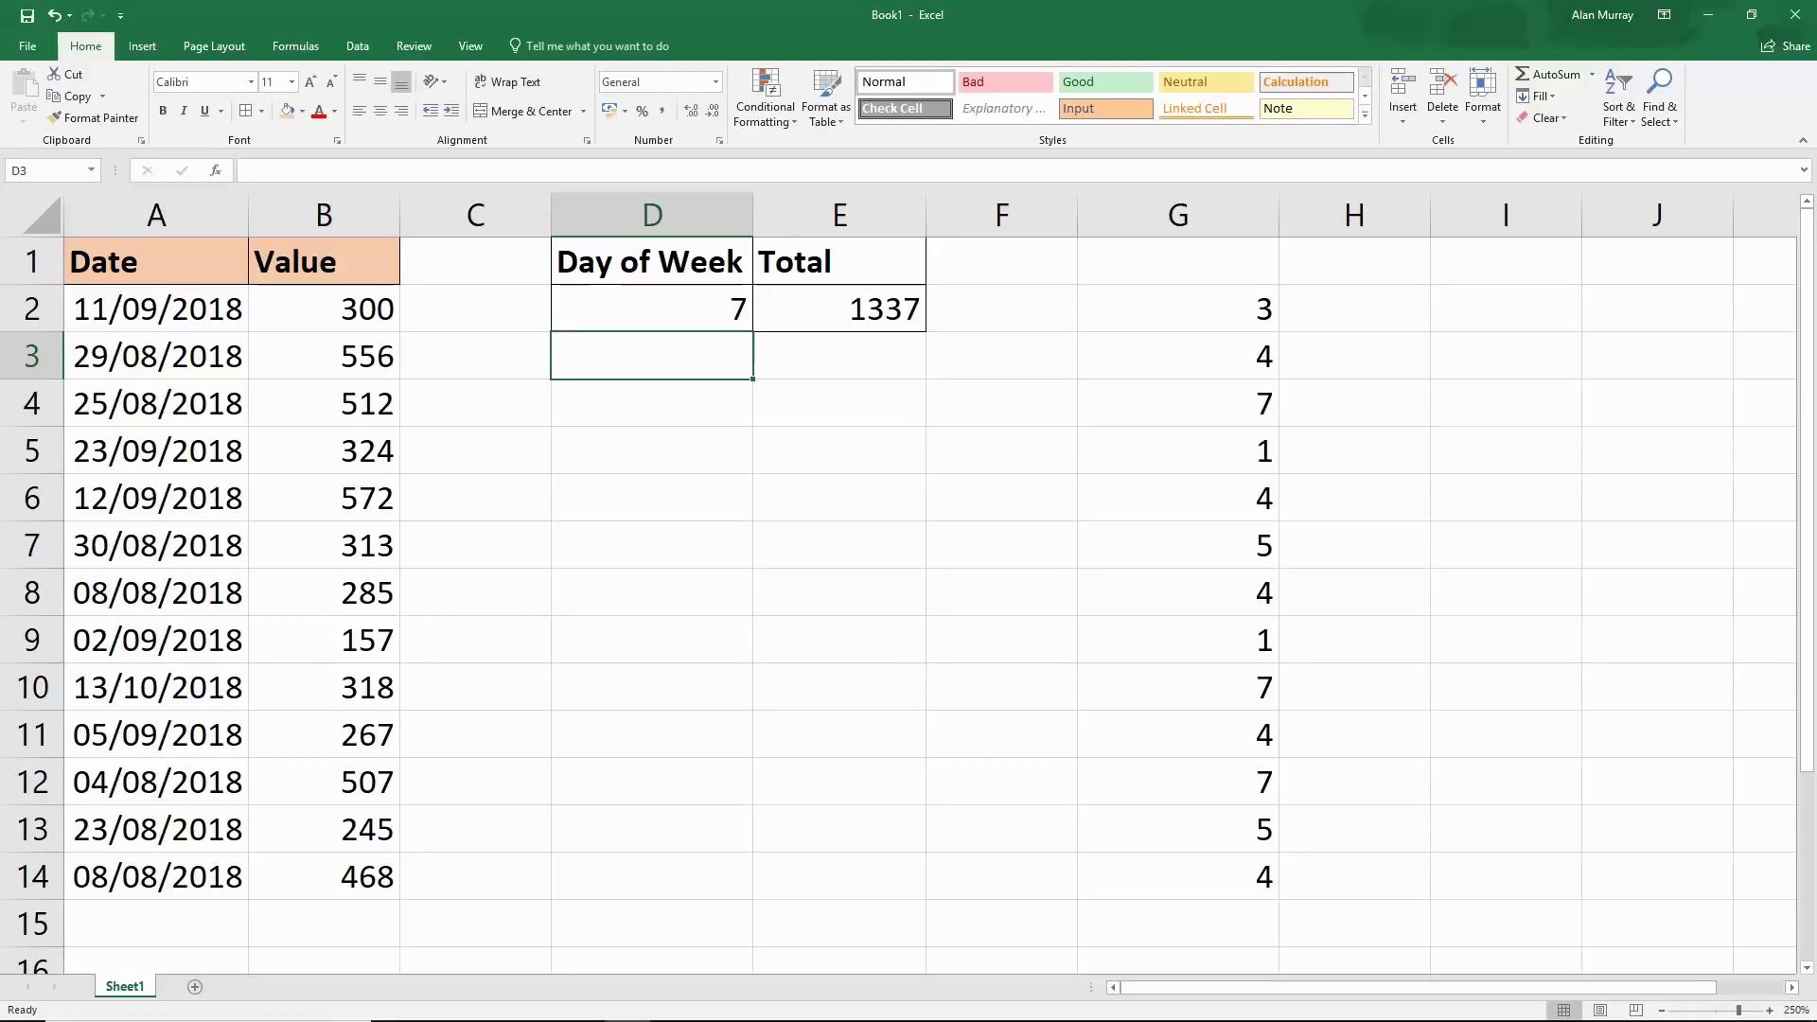
left_click(838, 308)
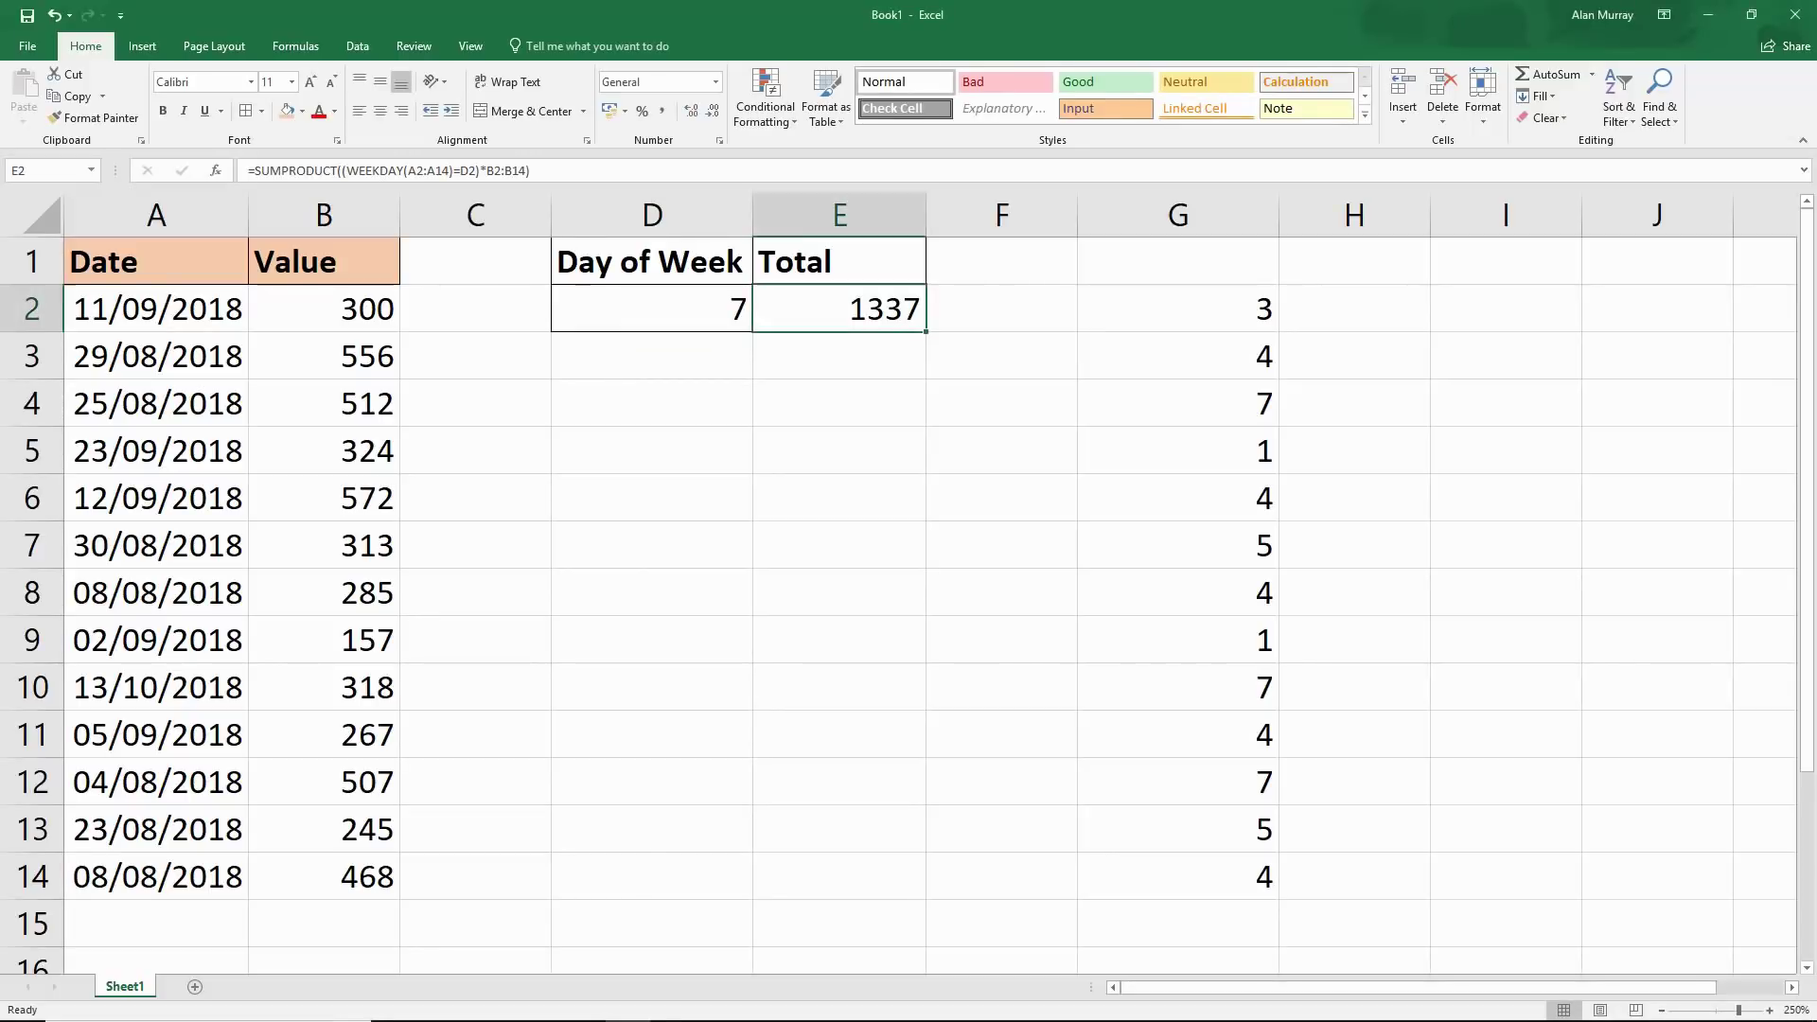
left_click(651, 309)
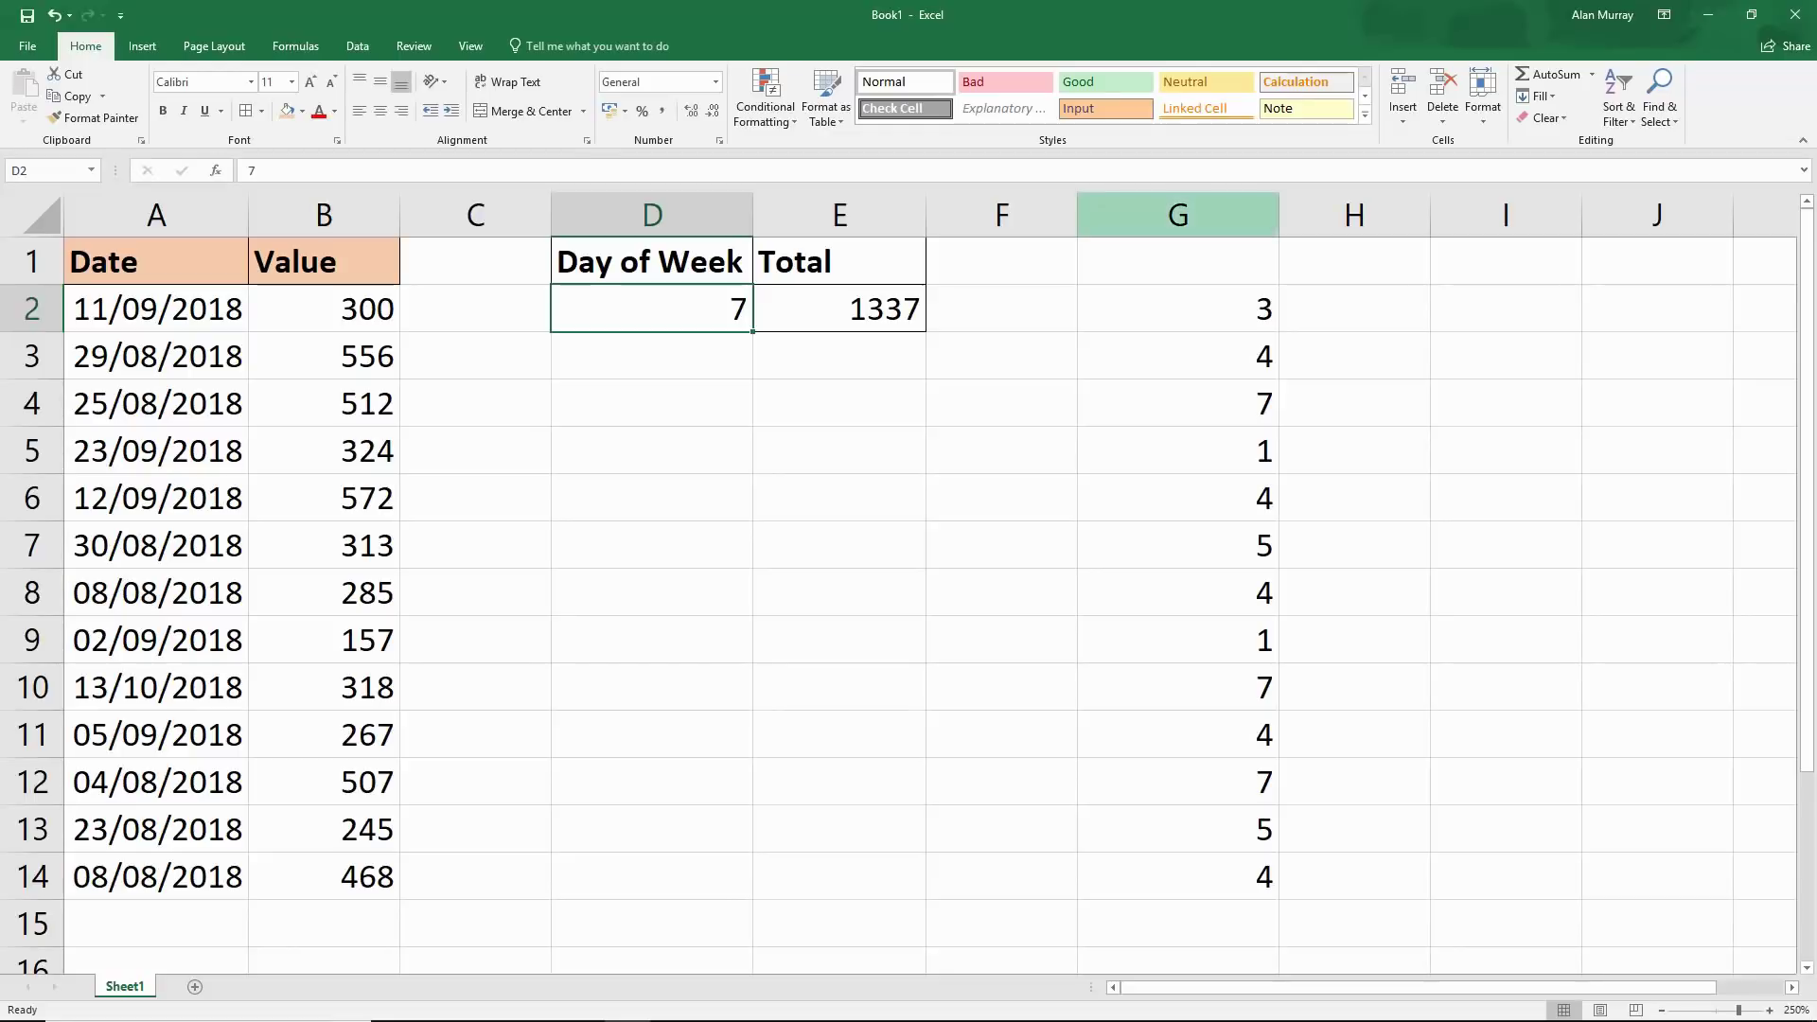
Step: Delete column G containing the helper weekday numbers
left_click_drag(1179, 308, 1178, 403)
left_click(1178, 215)
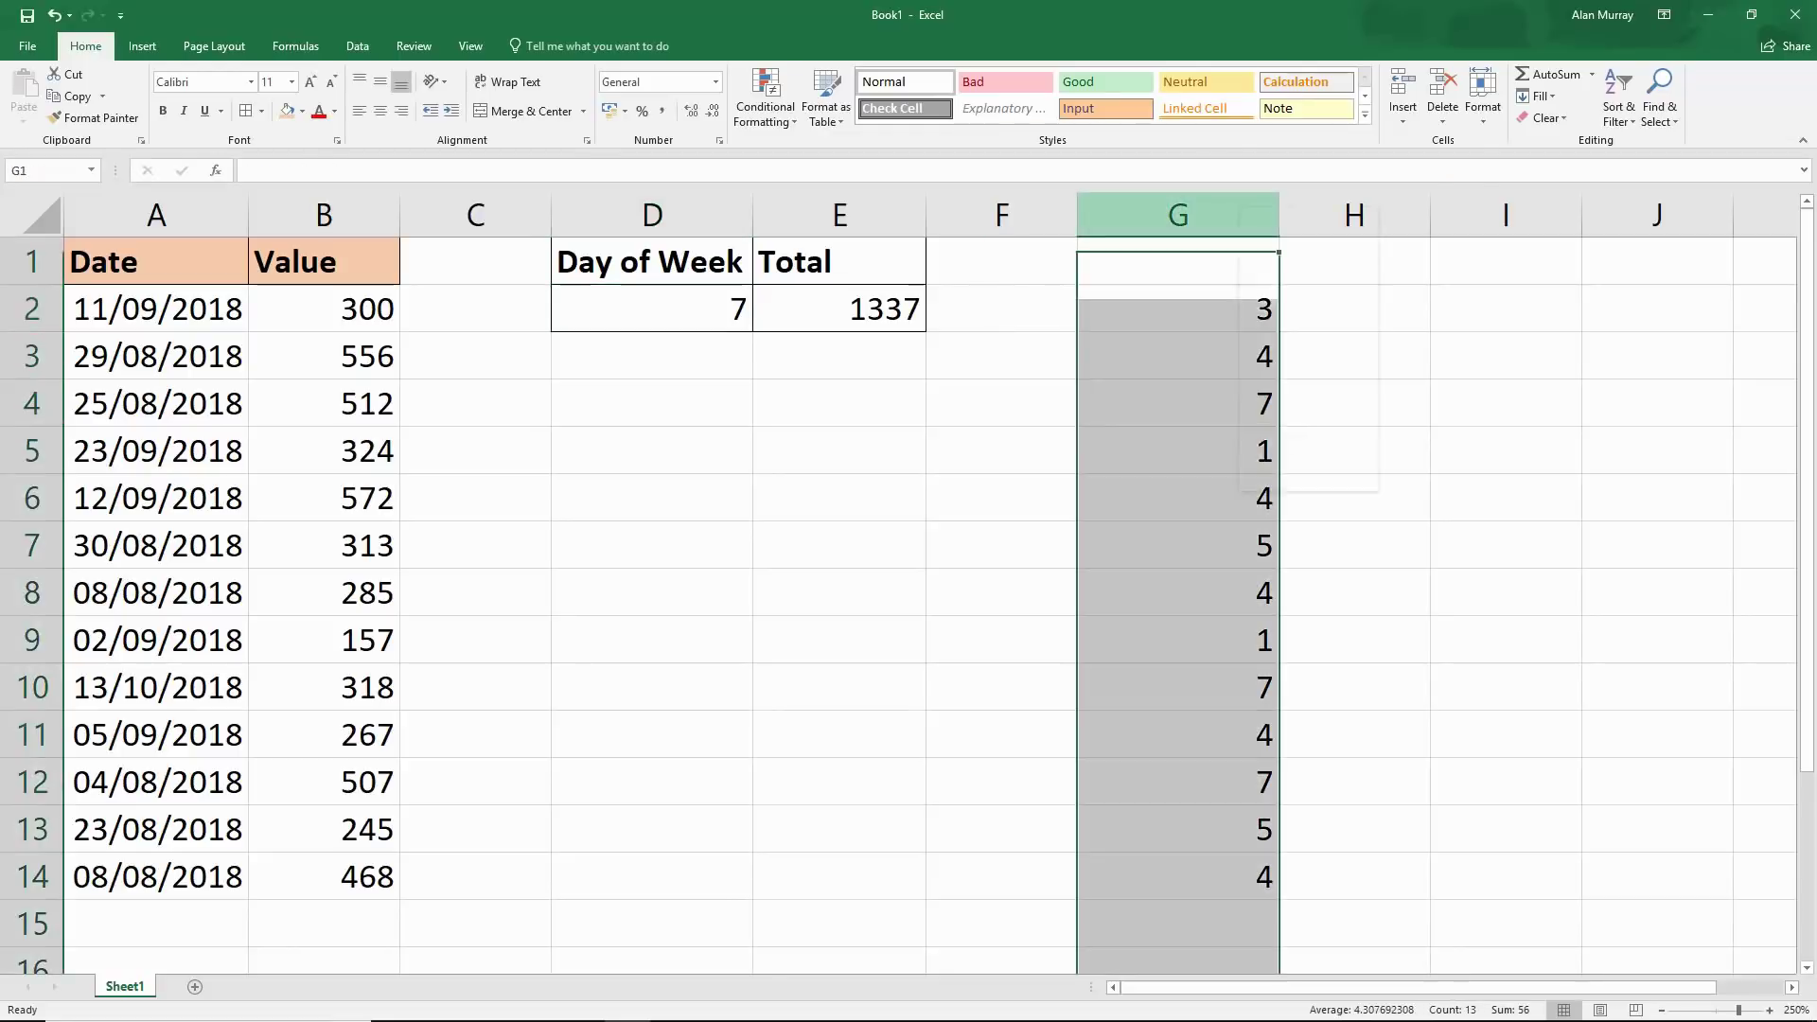
right_click(1242, 210)
left_click(1288, 363)
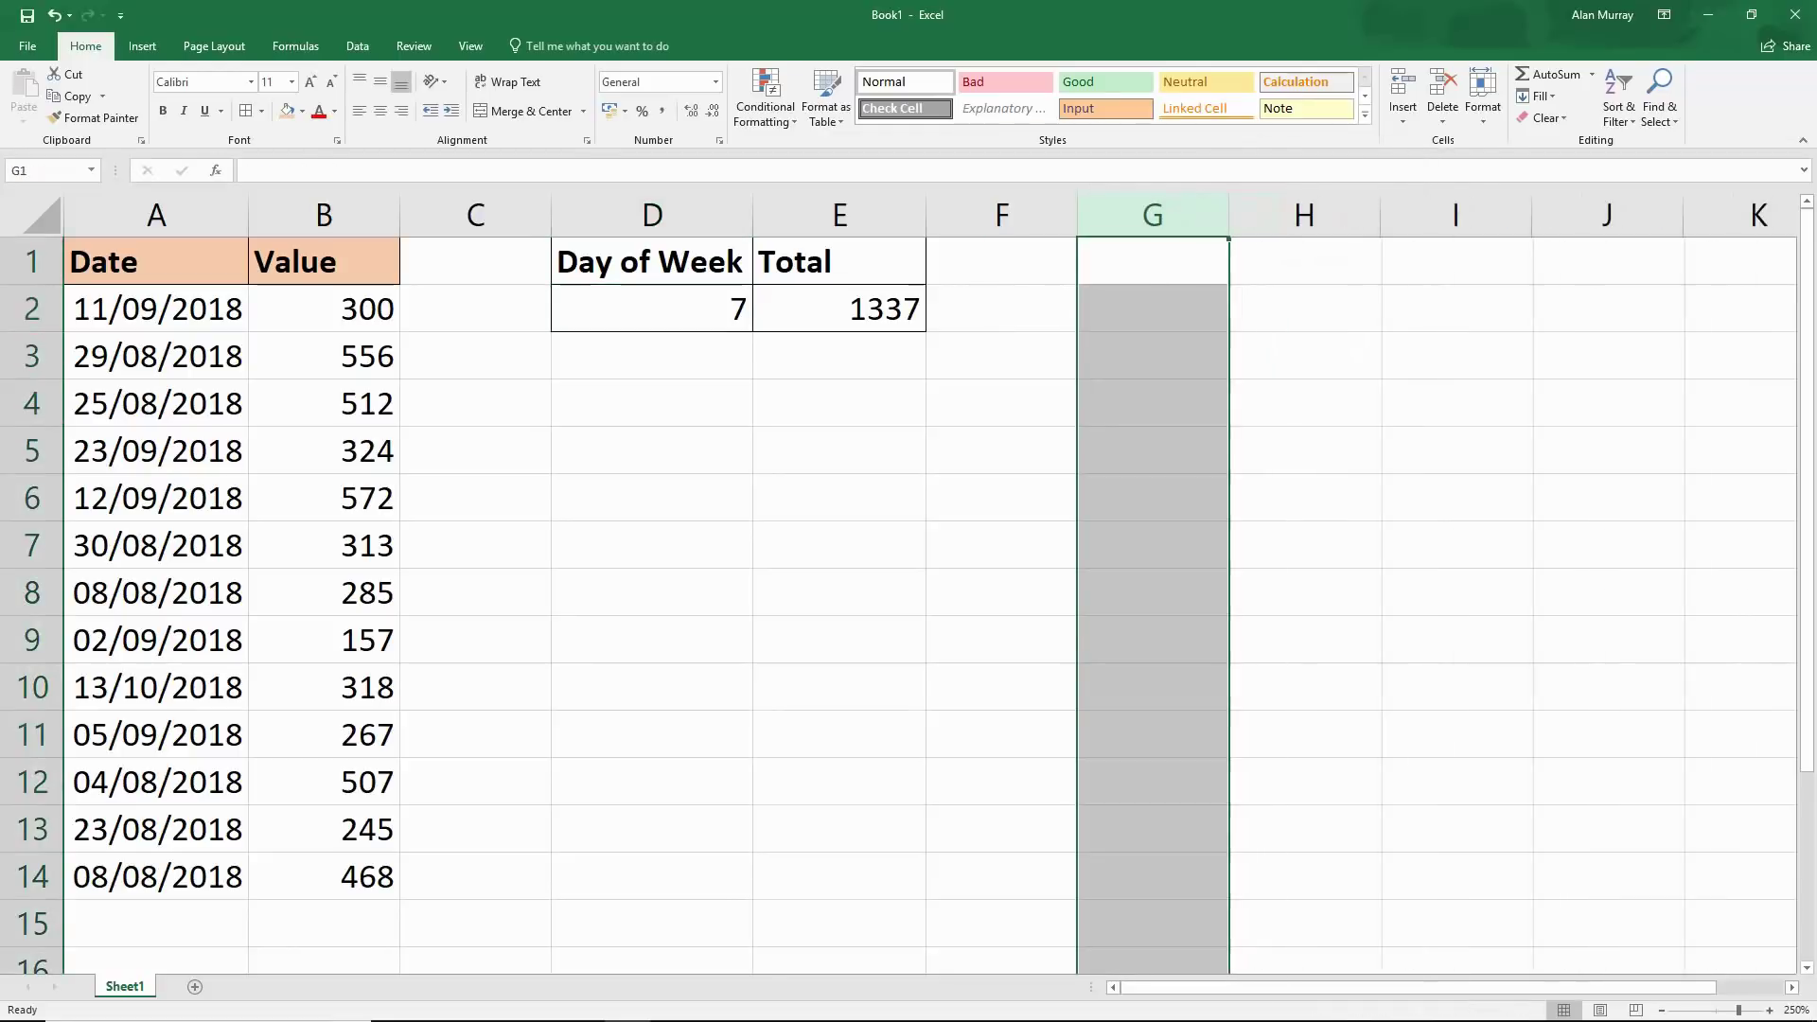
left_click(1305, 450)
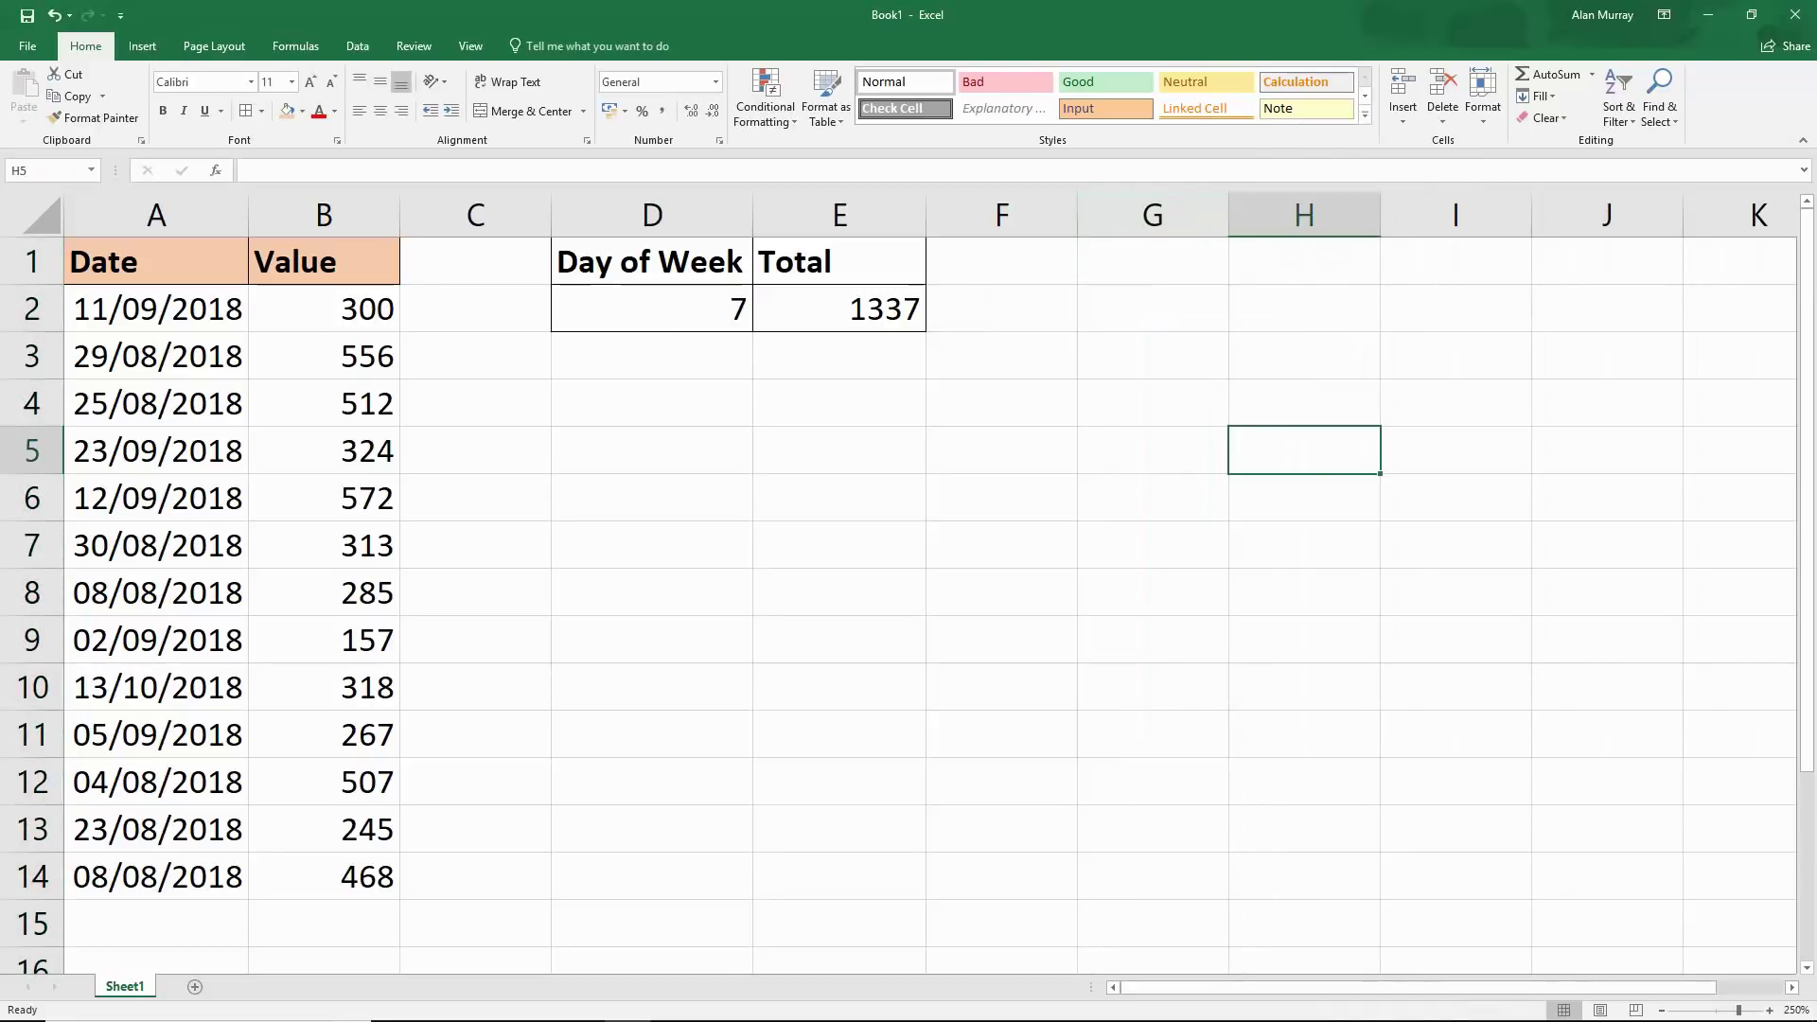
Step: Clear the Day of Week cell D2 and try the day name Monday there, discarding the trial entry
left_click(652, 308)
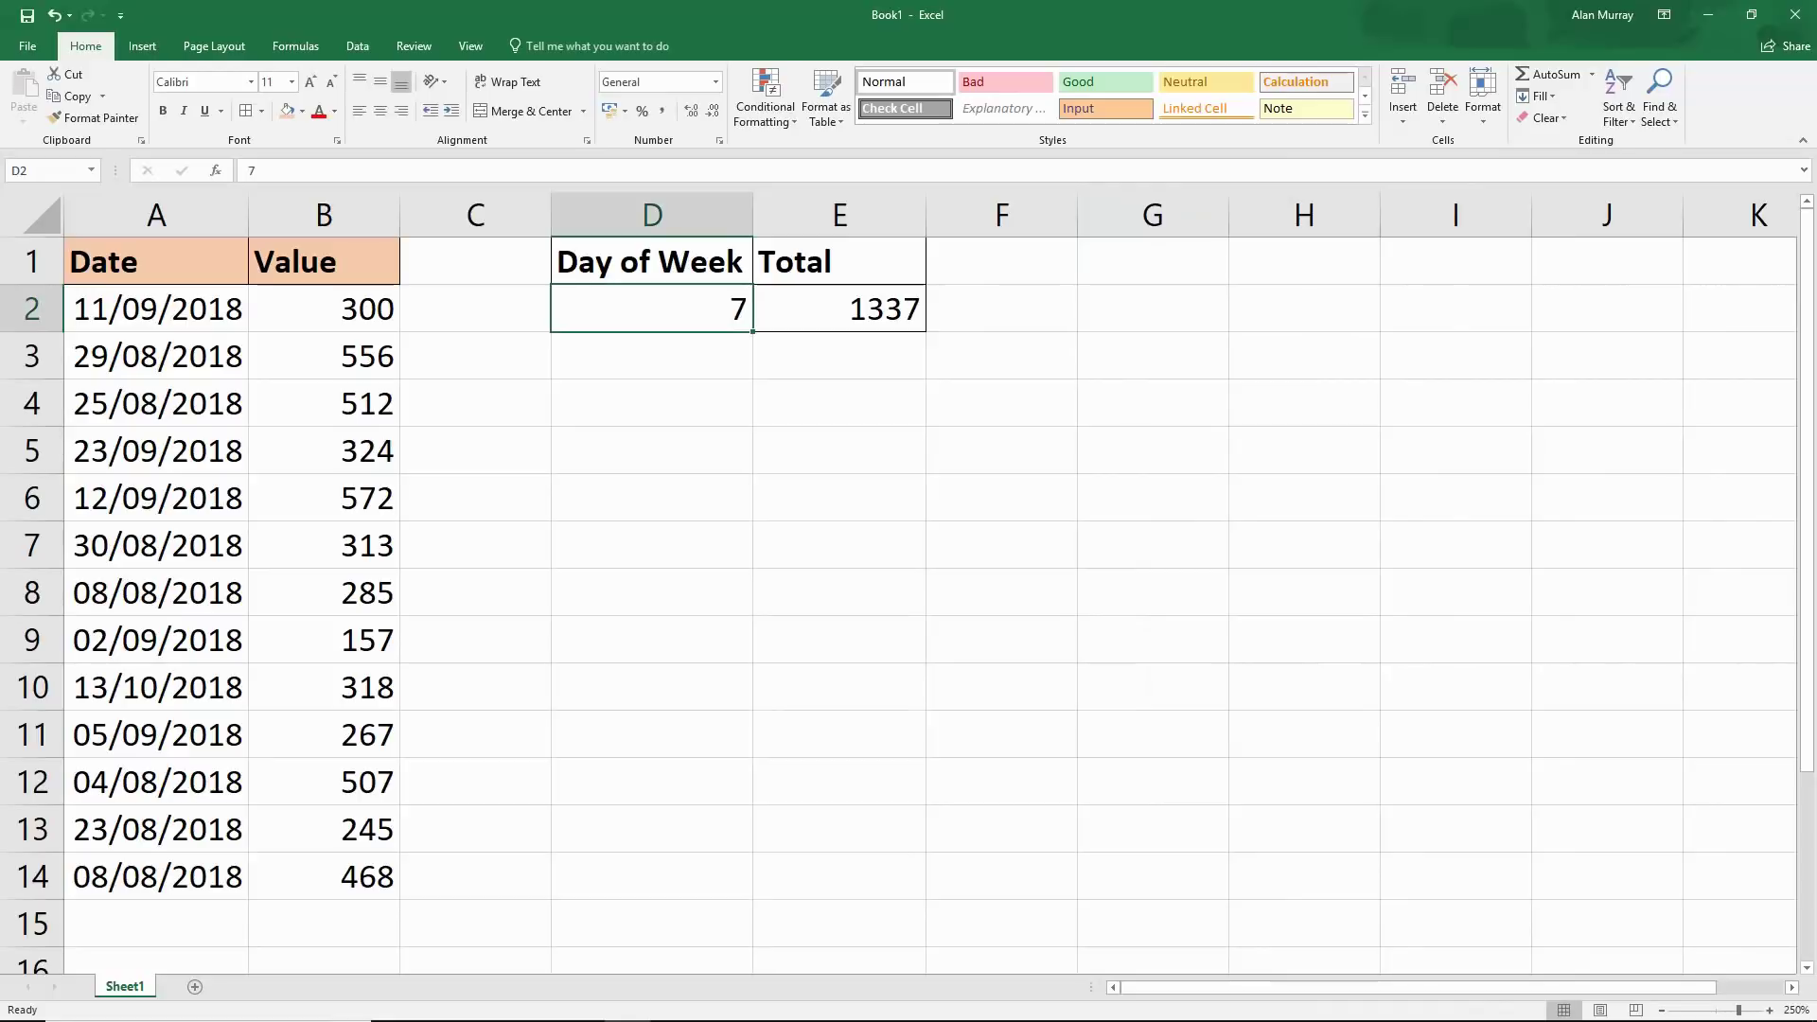
key("Delete")
type("Monday")
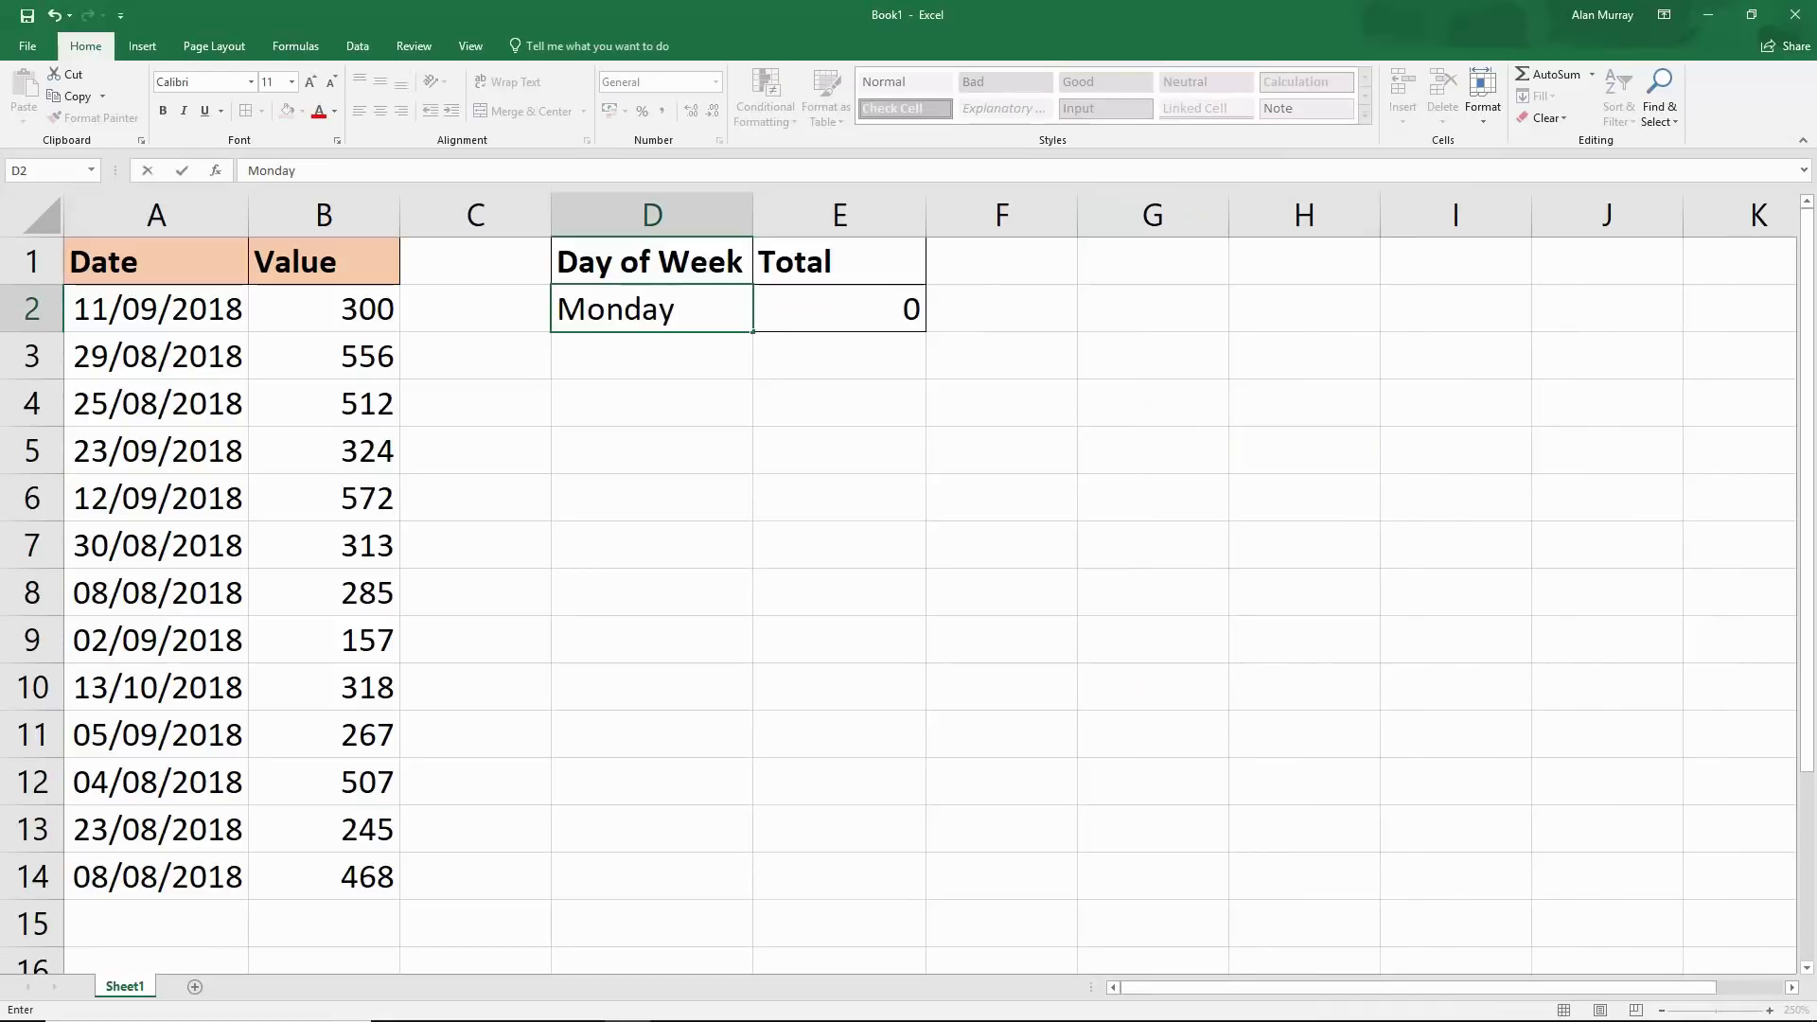
key("Escape")
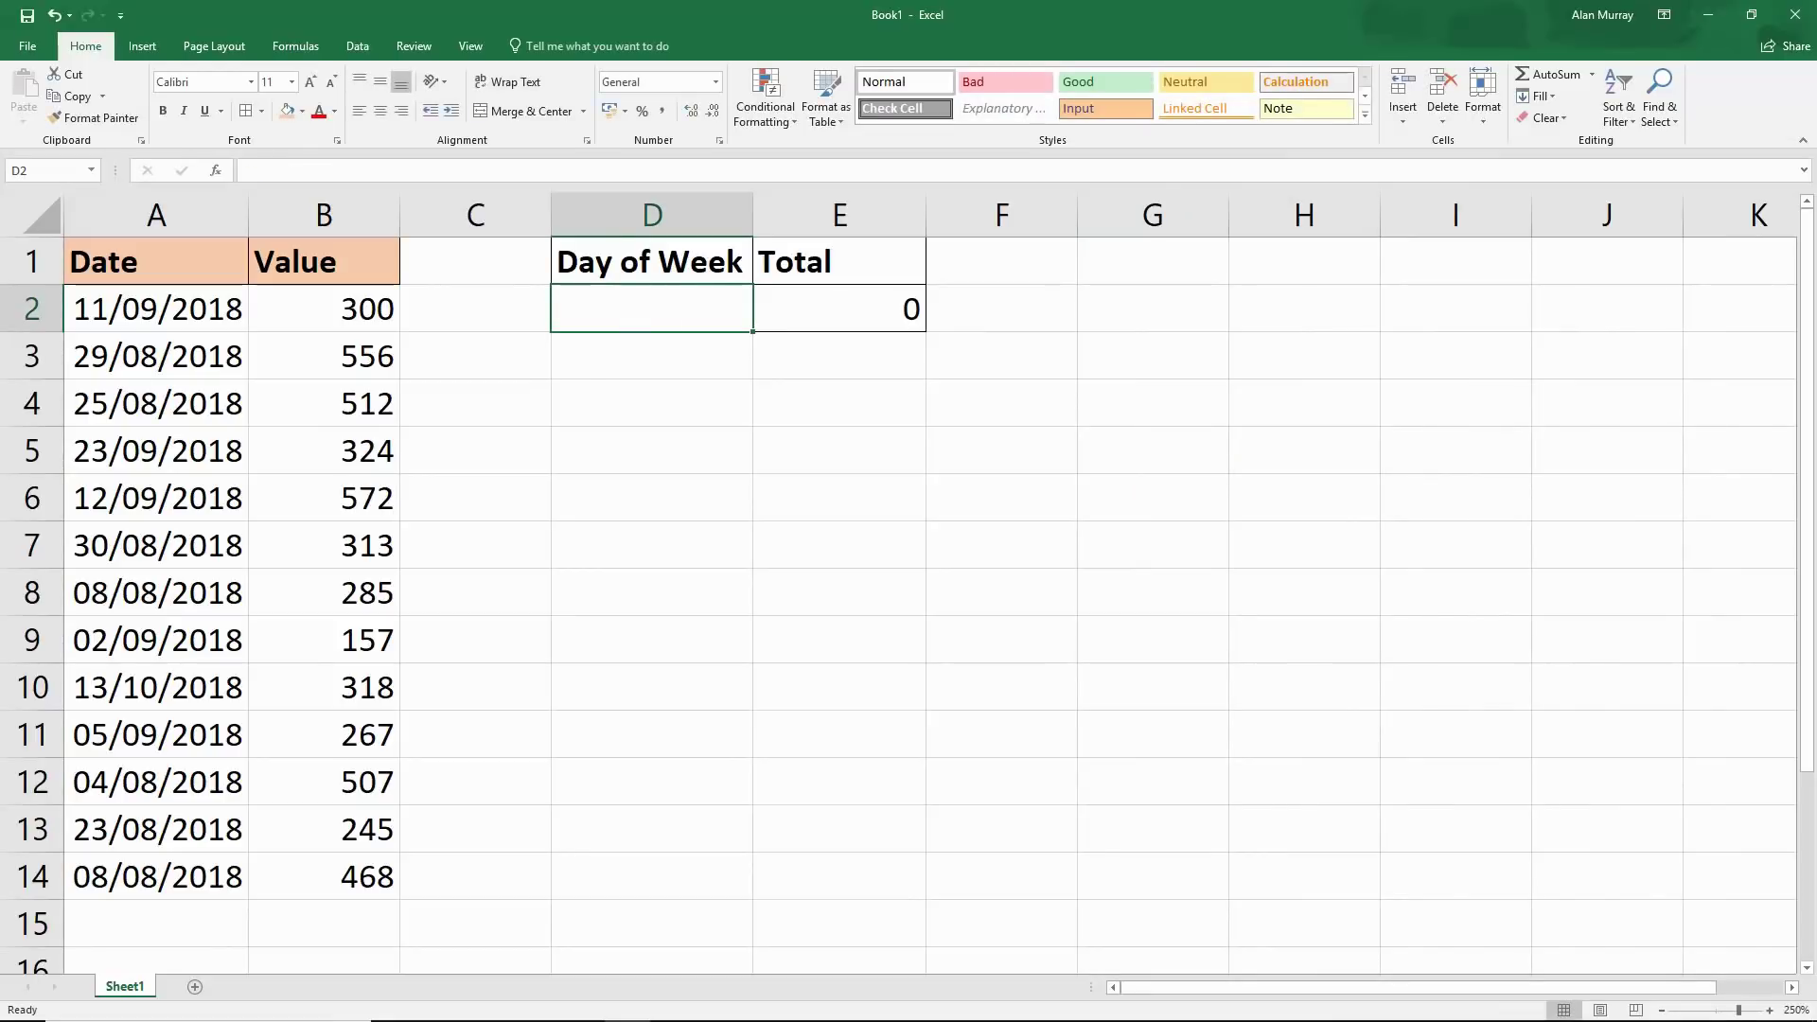
Step: Enter the lookup table headers Day of Week in G1 and Number in H1
left_click(1153, 261)
type("Day of We")
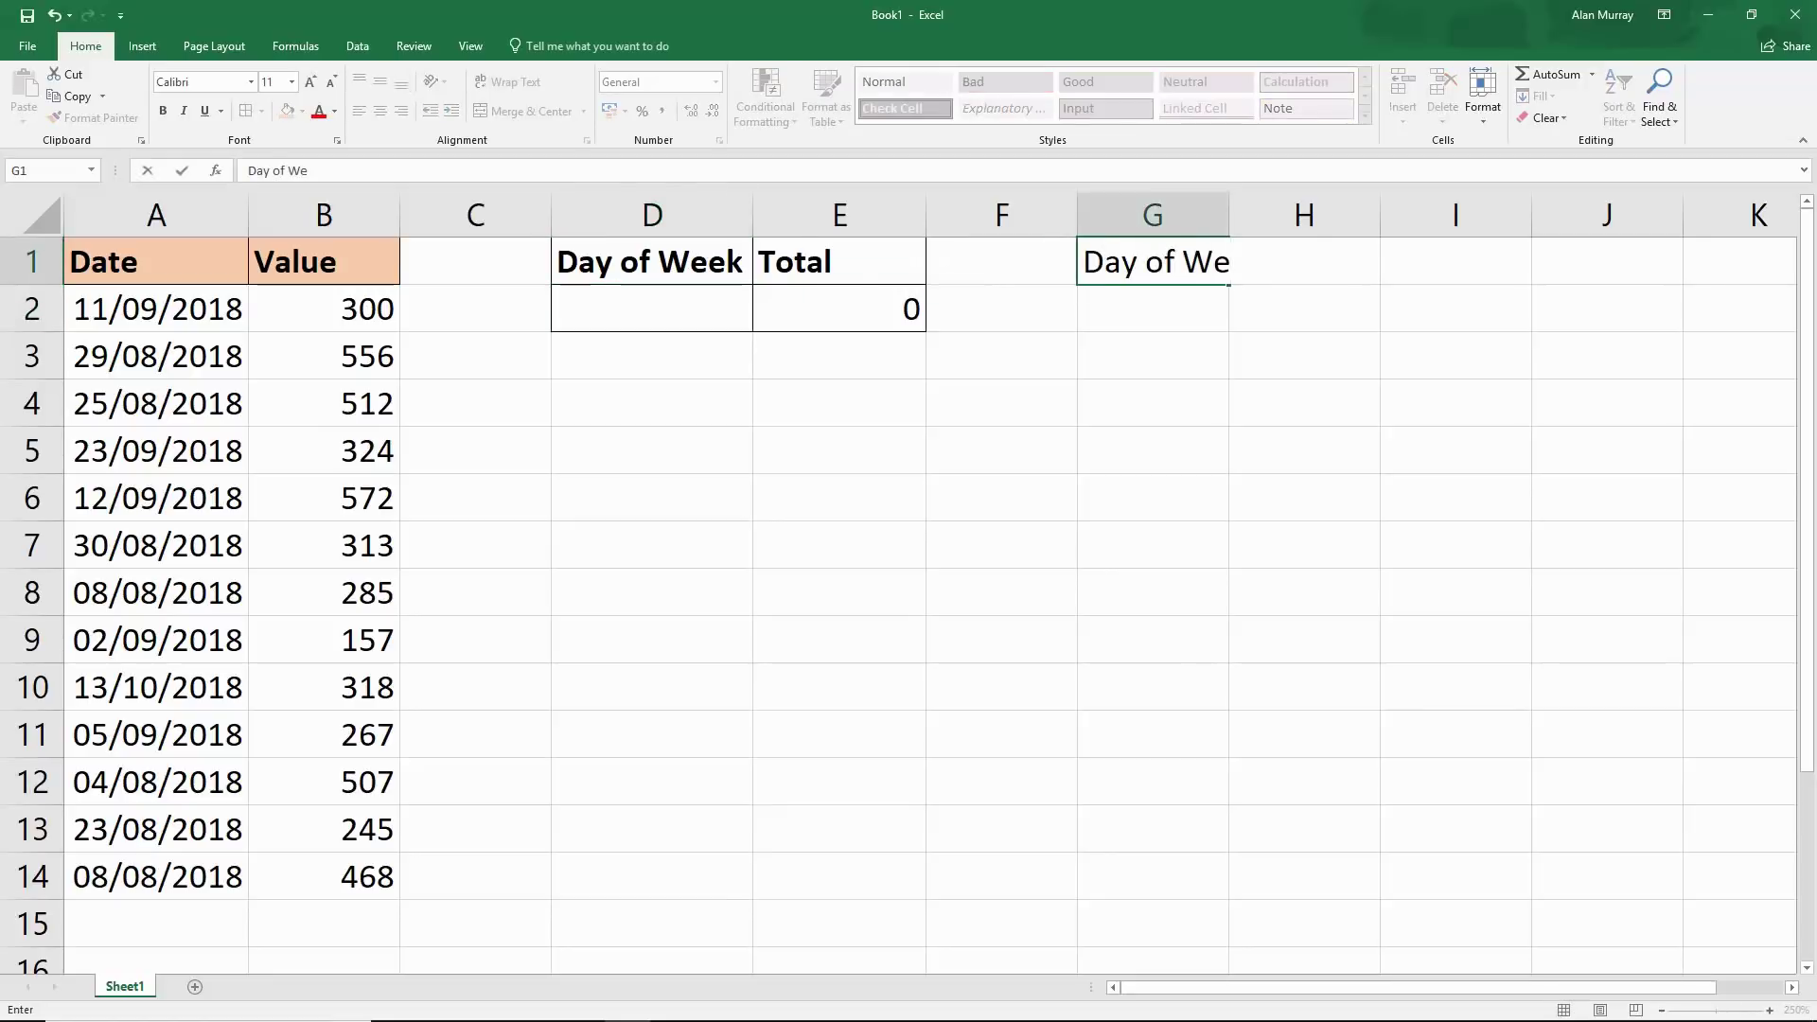
type("ek")
key("Tab")
type("Number")
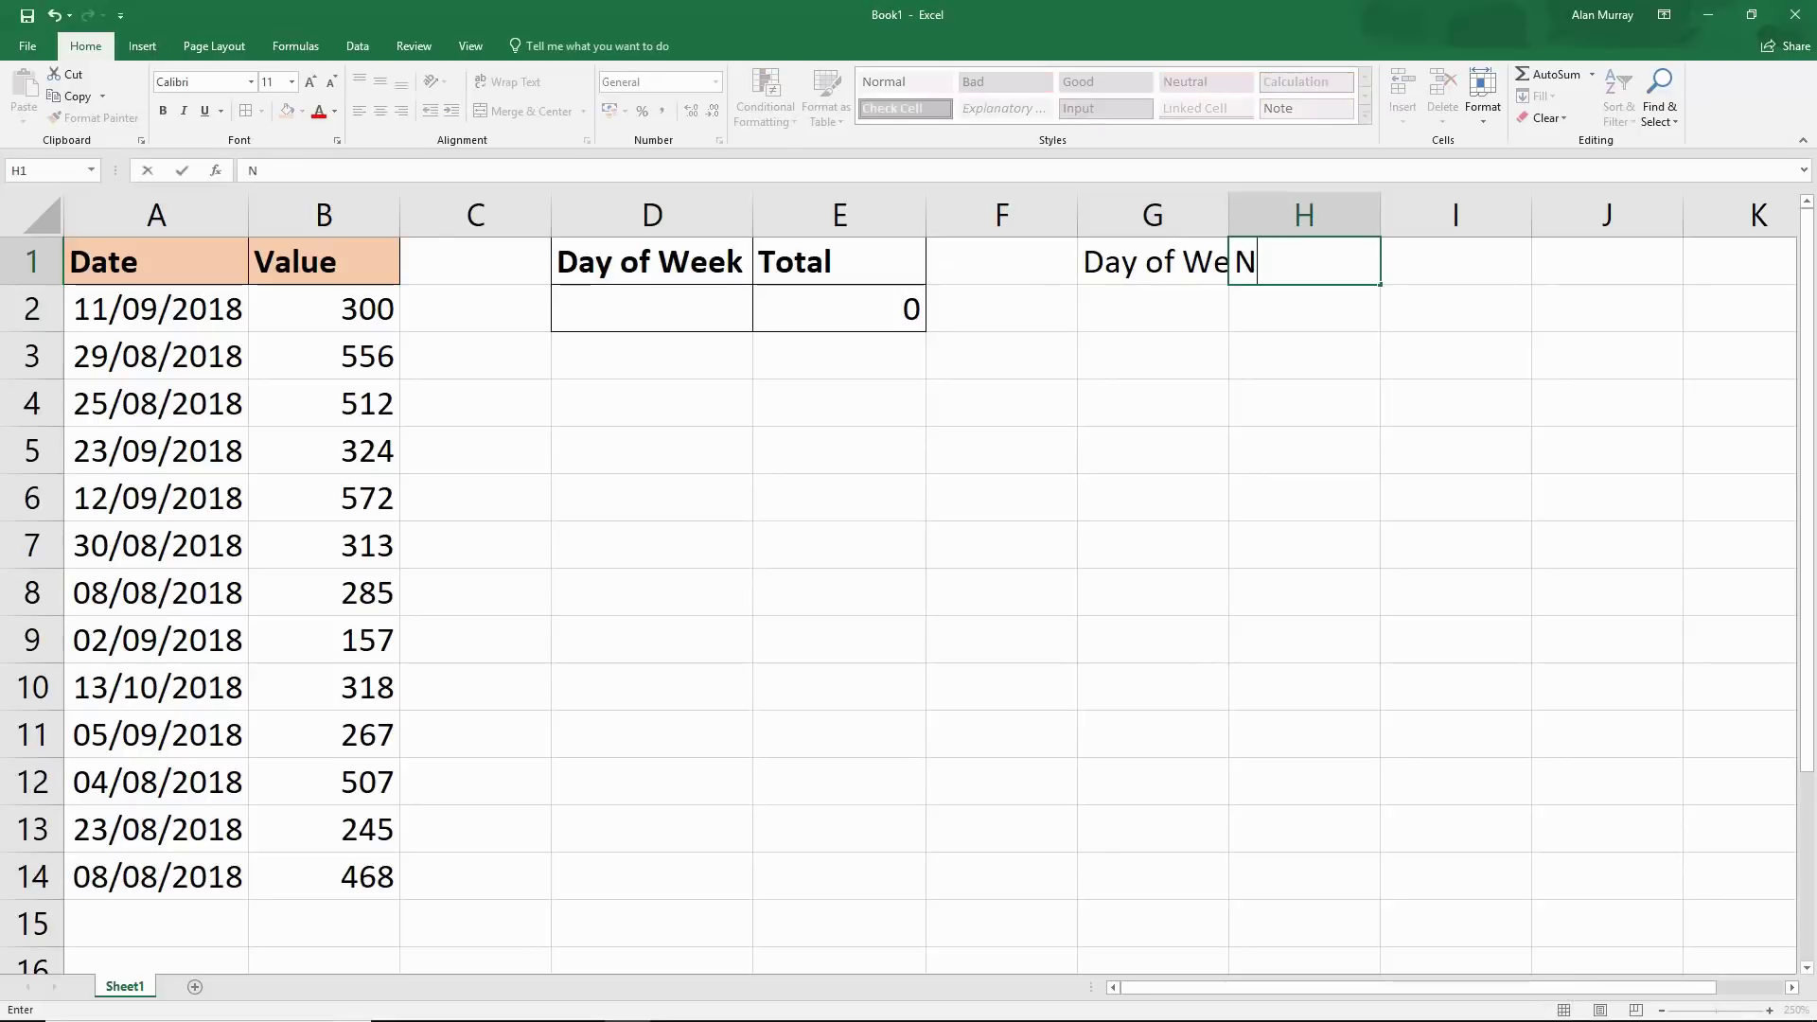
key("Return")
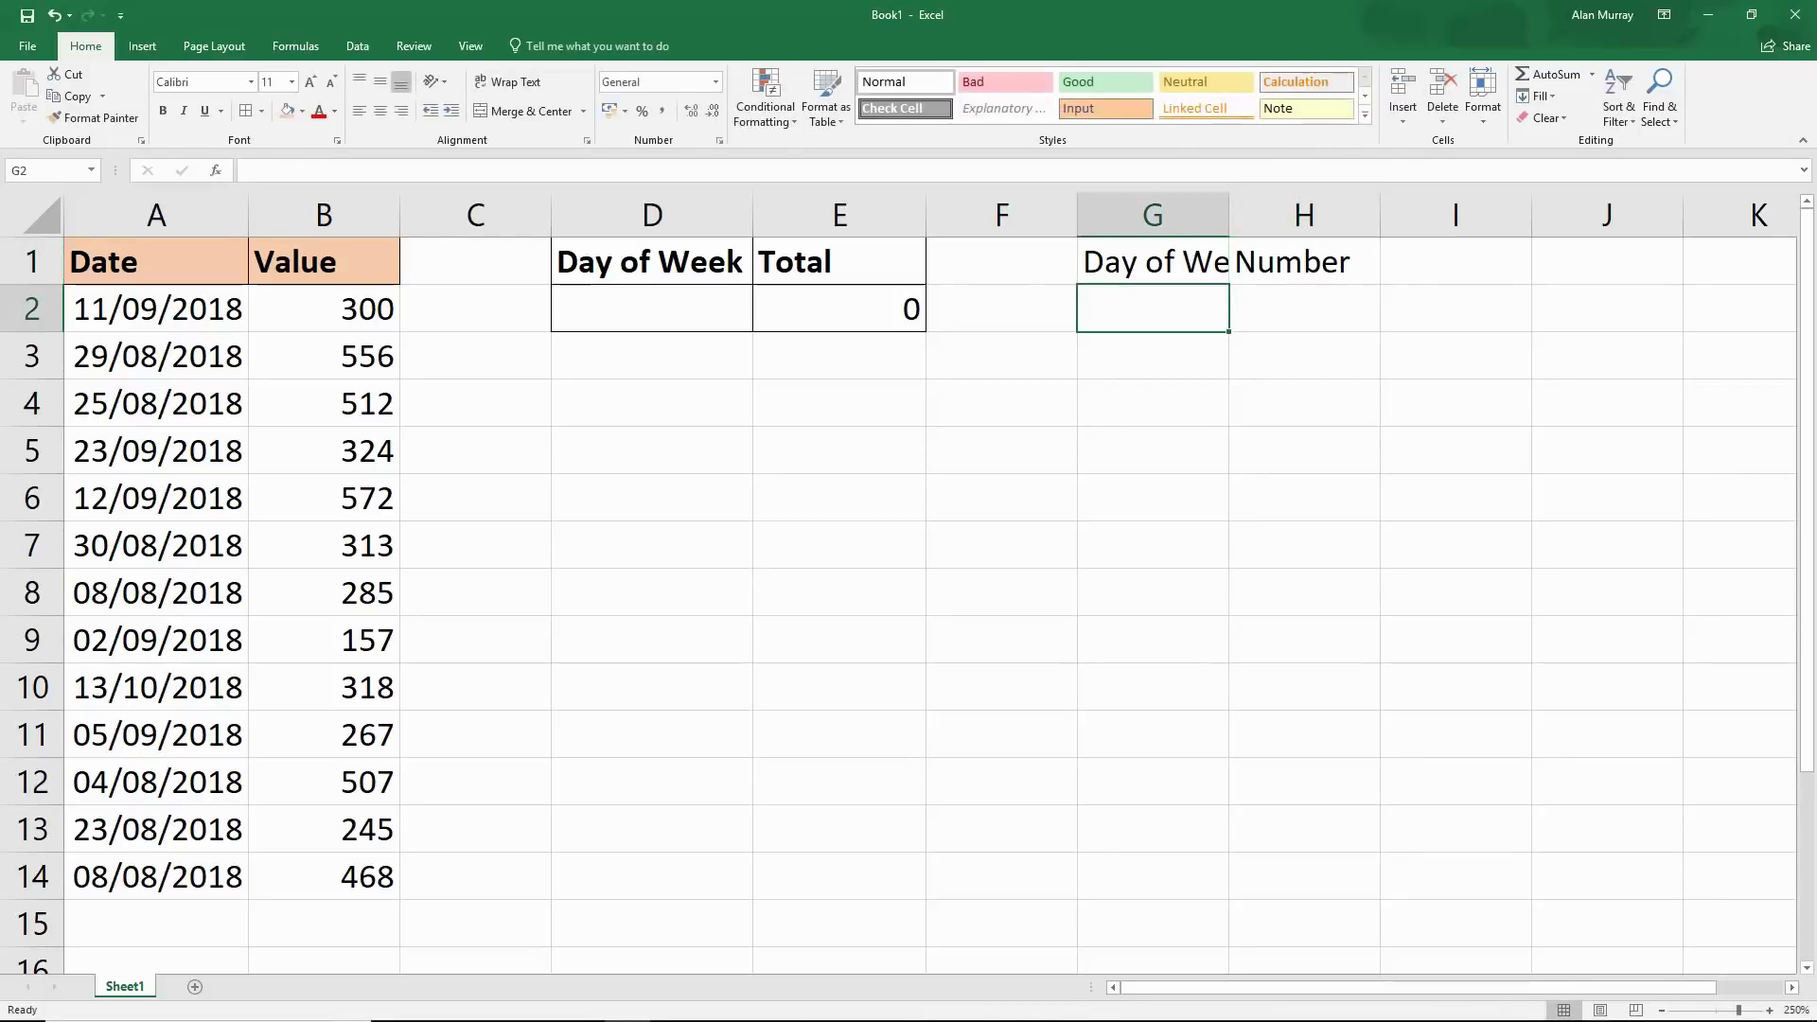
Step: Make the headers in G1:H1 bold and fit column G's width to its contents
left_click_drag(1152, 261, 1304, 261)
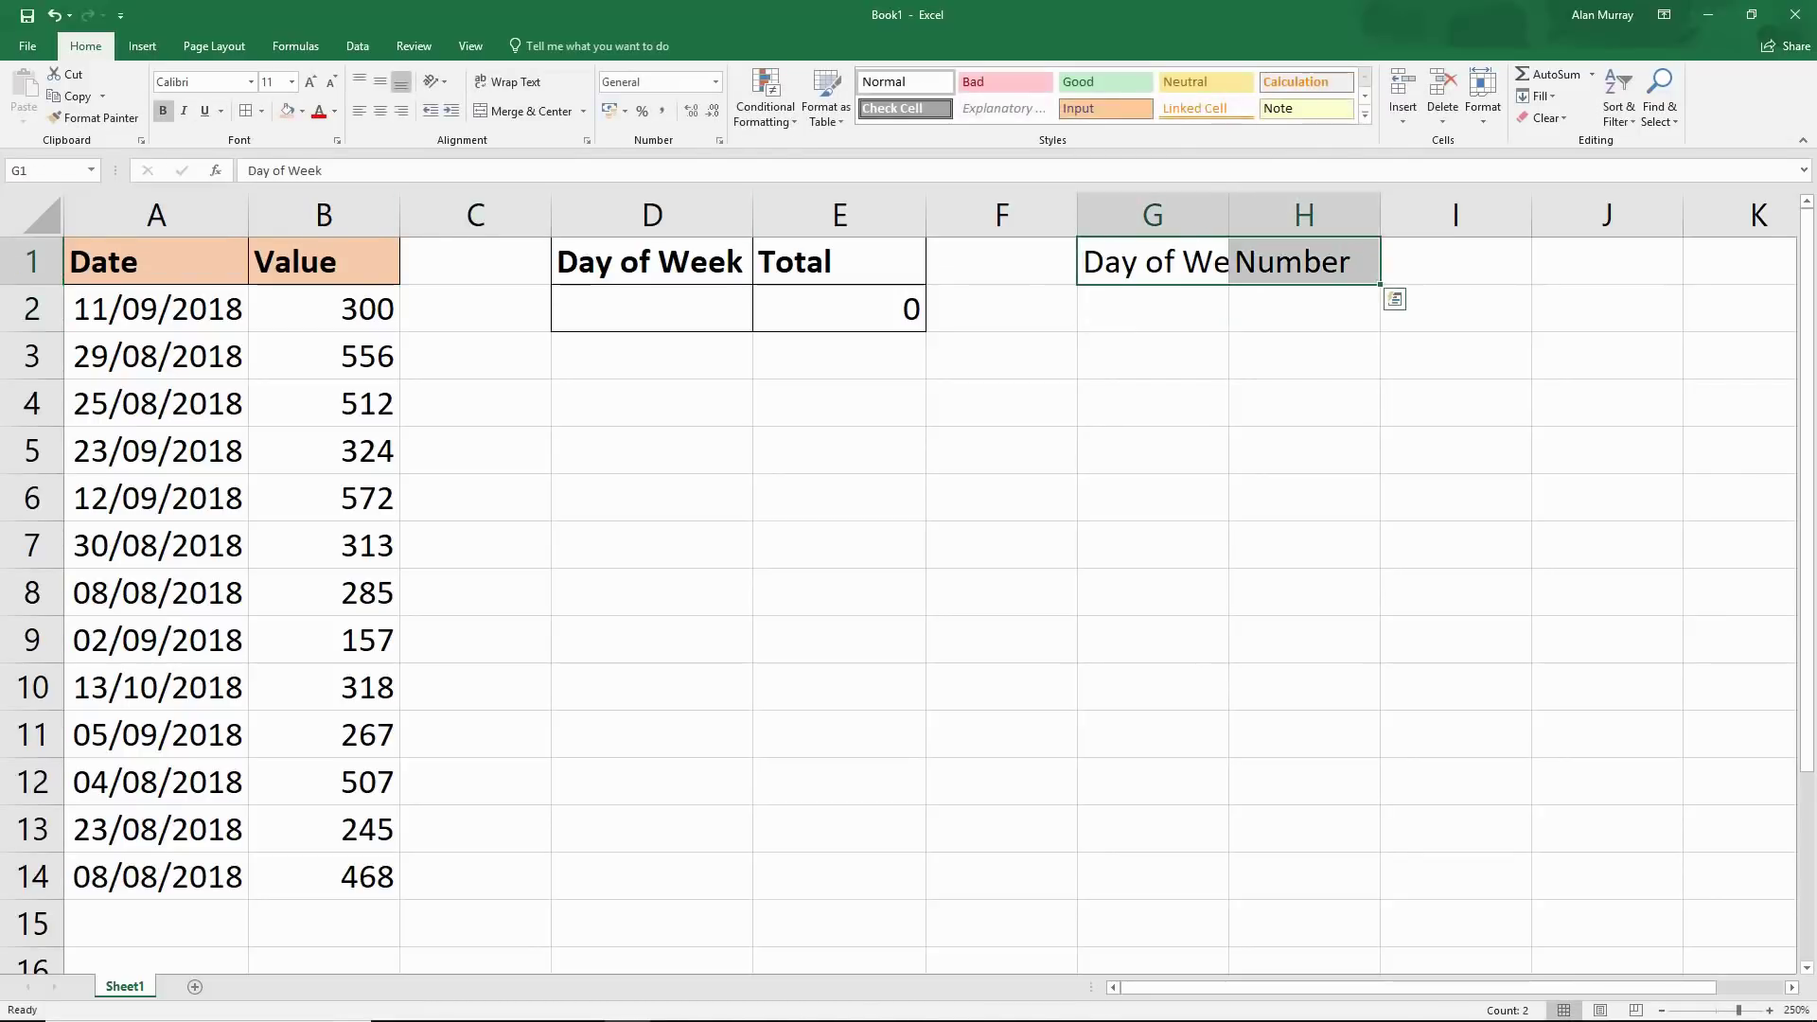
left_click(164, 112)
double_click(1228, 214)
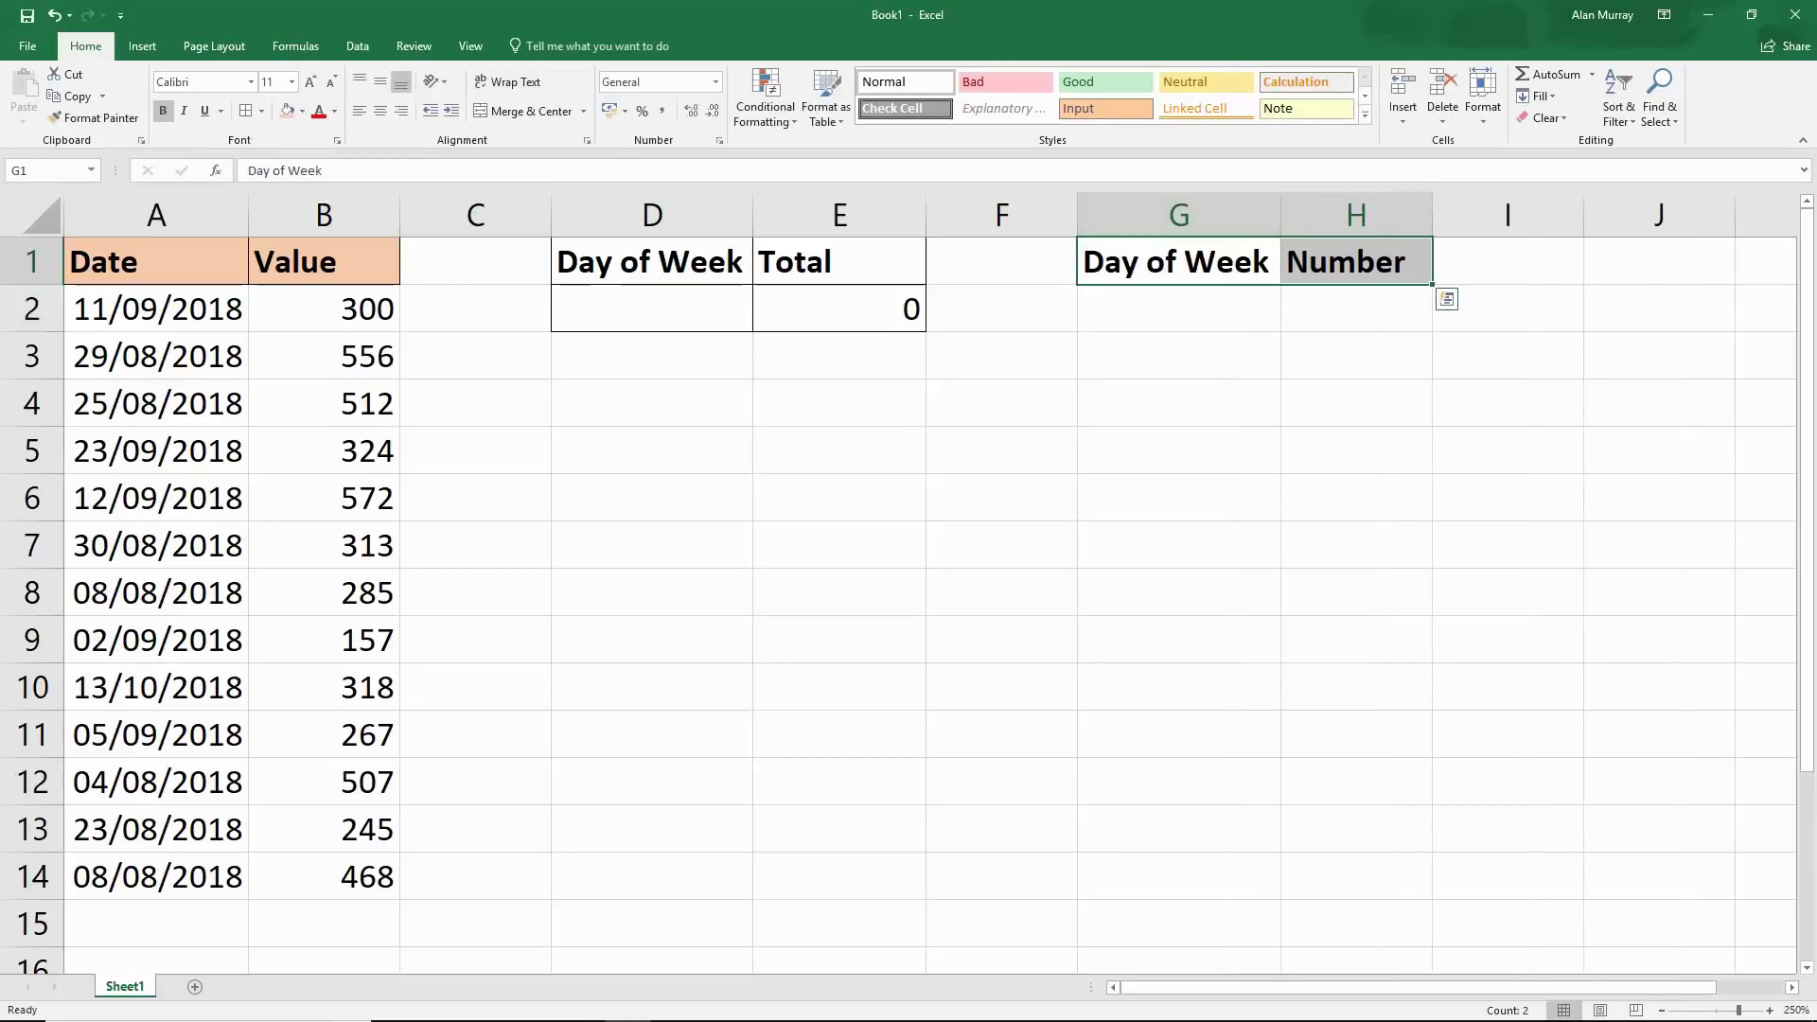
Step: Enter Sunday in G2 and fill the day names down to Saturday in G8
left_click(1153, 308)
type("Sunday")
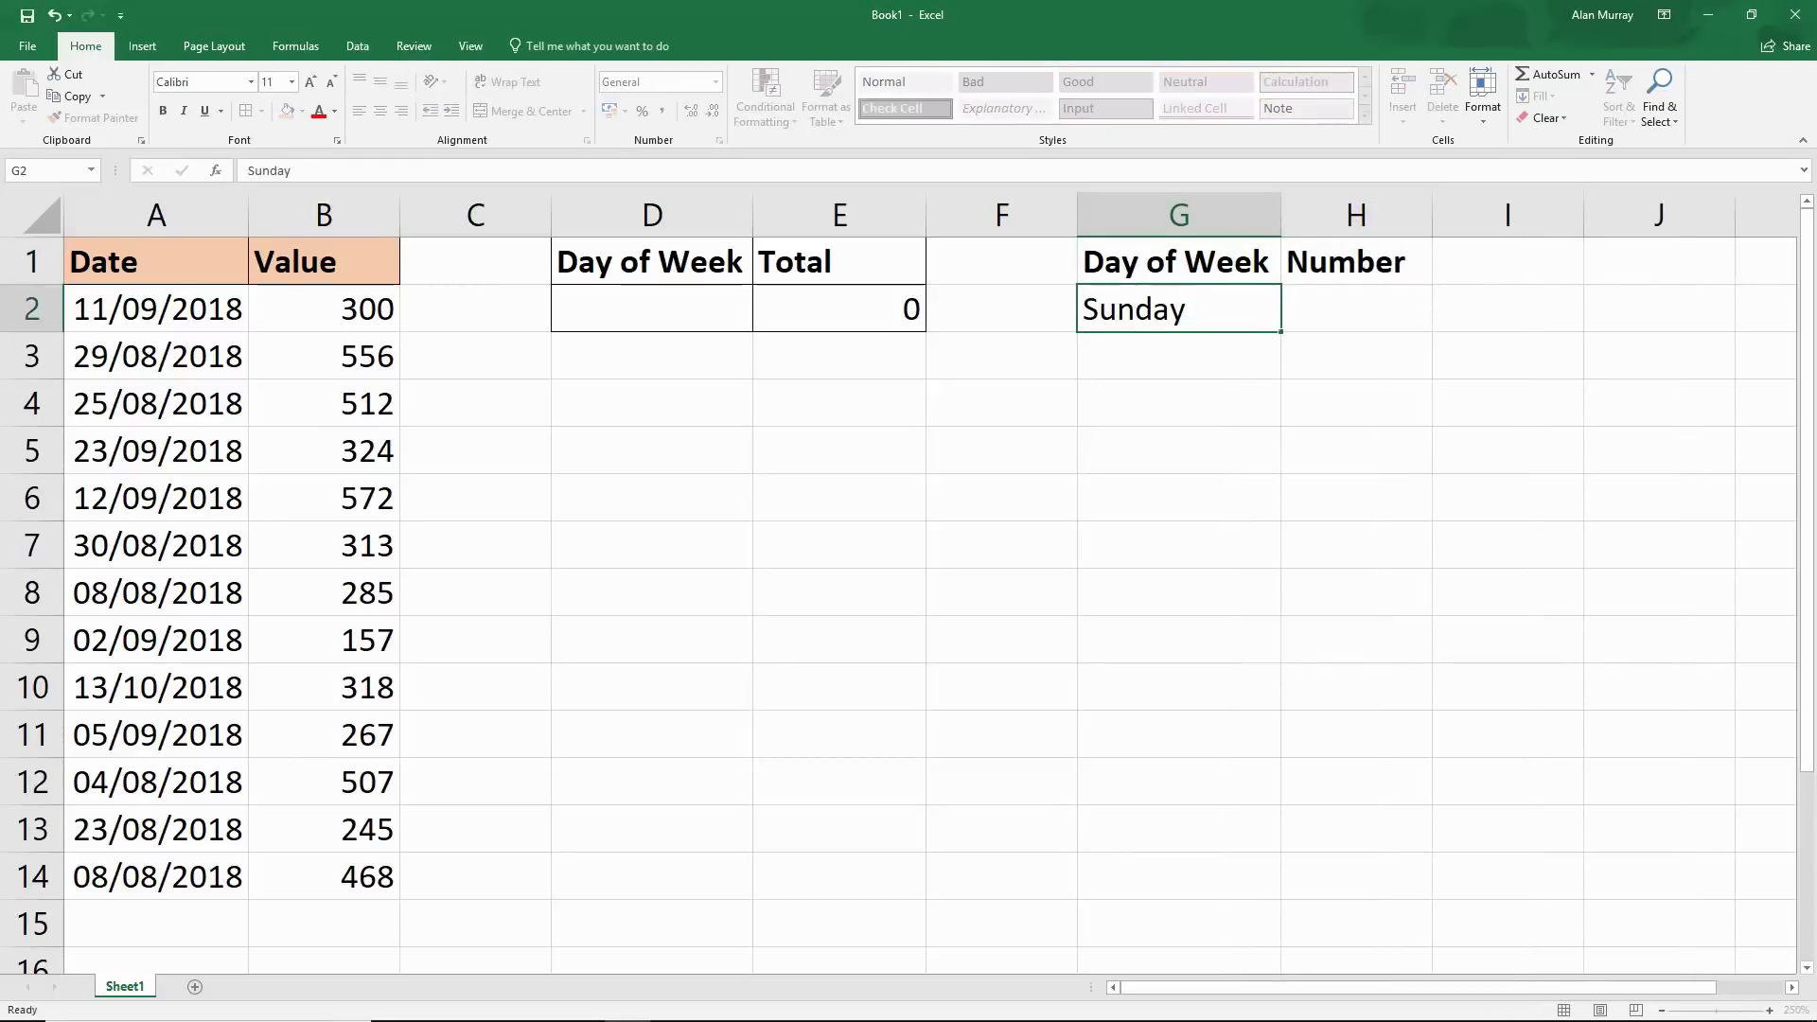
key("Return")
left_click(1177, 308)
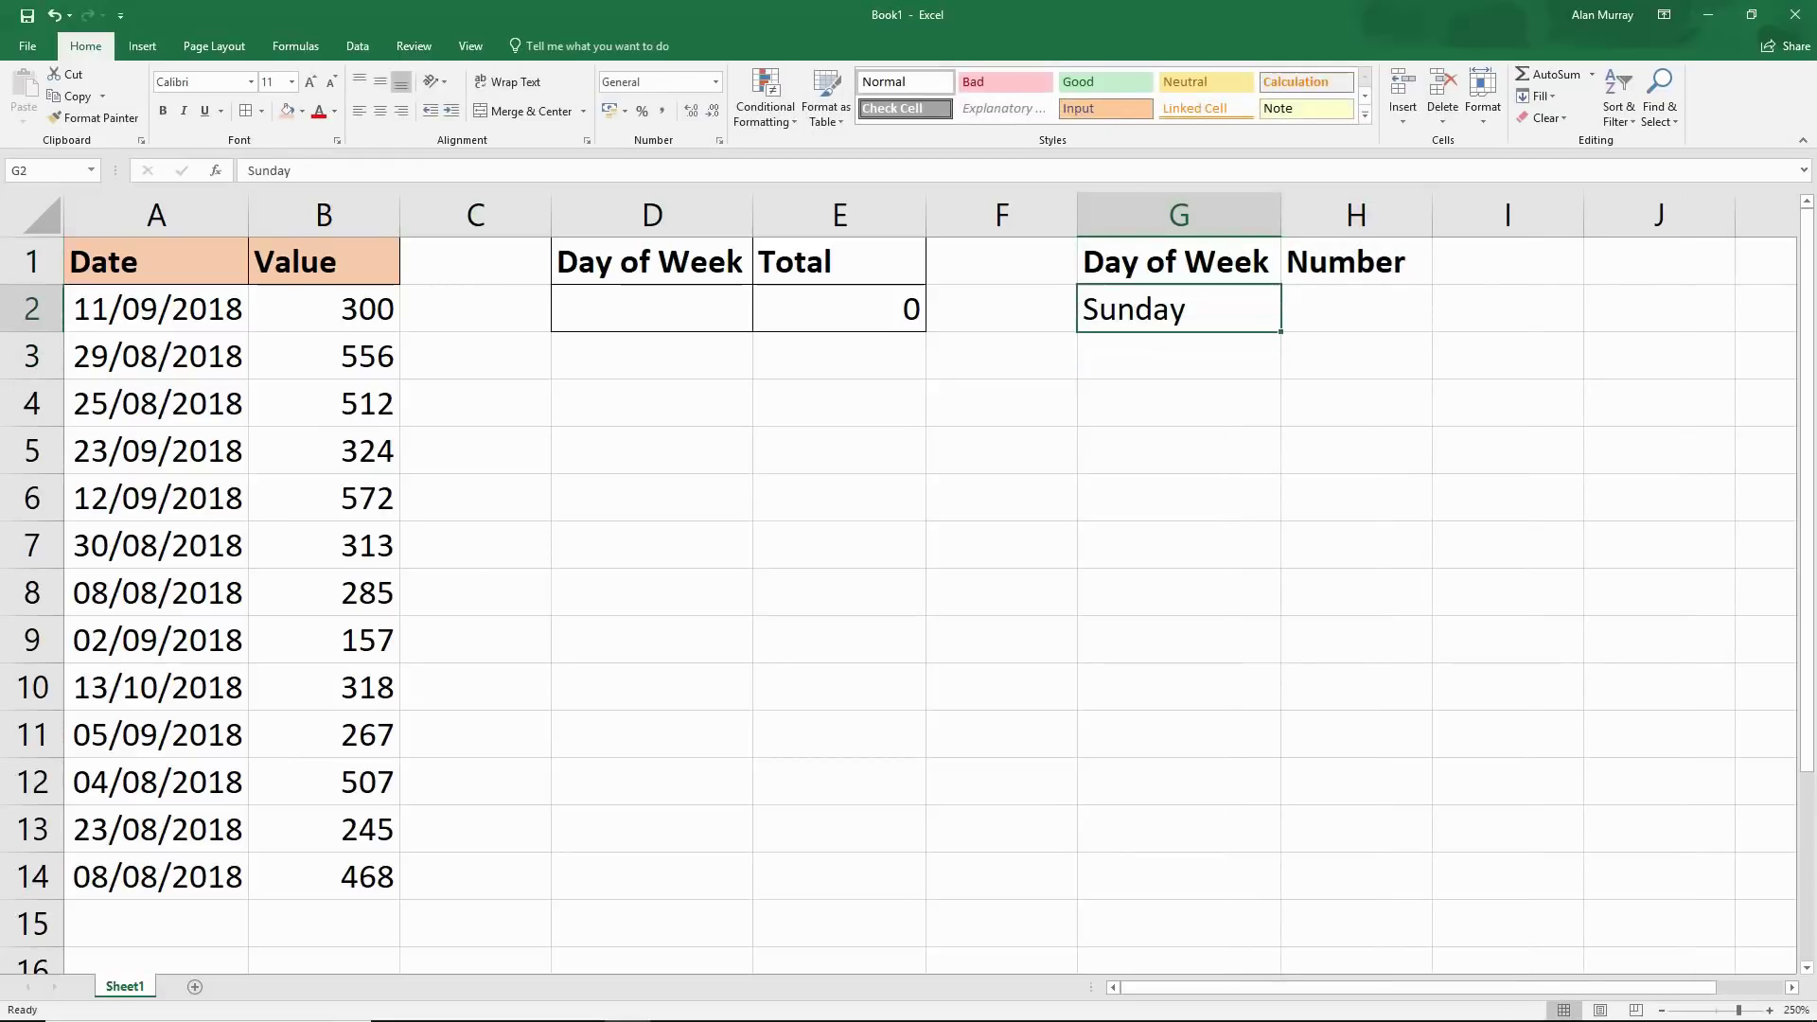
left_click_drag(1280, 331, 1278, 592)
Step: Number the days 1 to 7 in H2:H8 by entering 1 for Sunday and filling down as a series
left_click(1356, 308)
type("1")
key("Return")
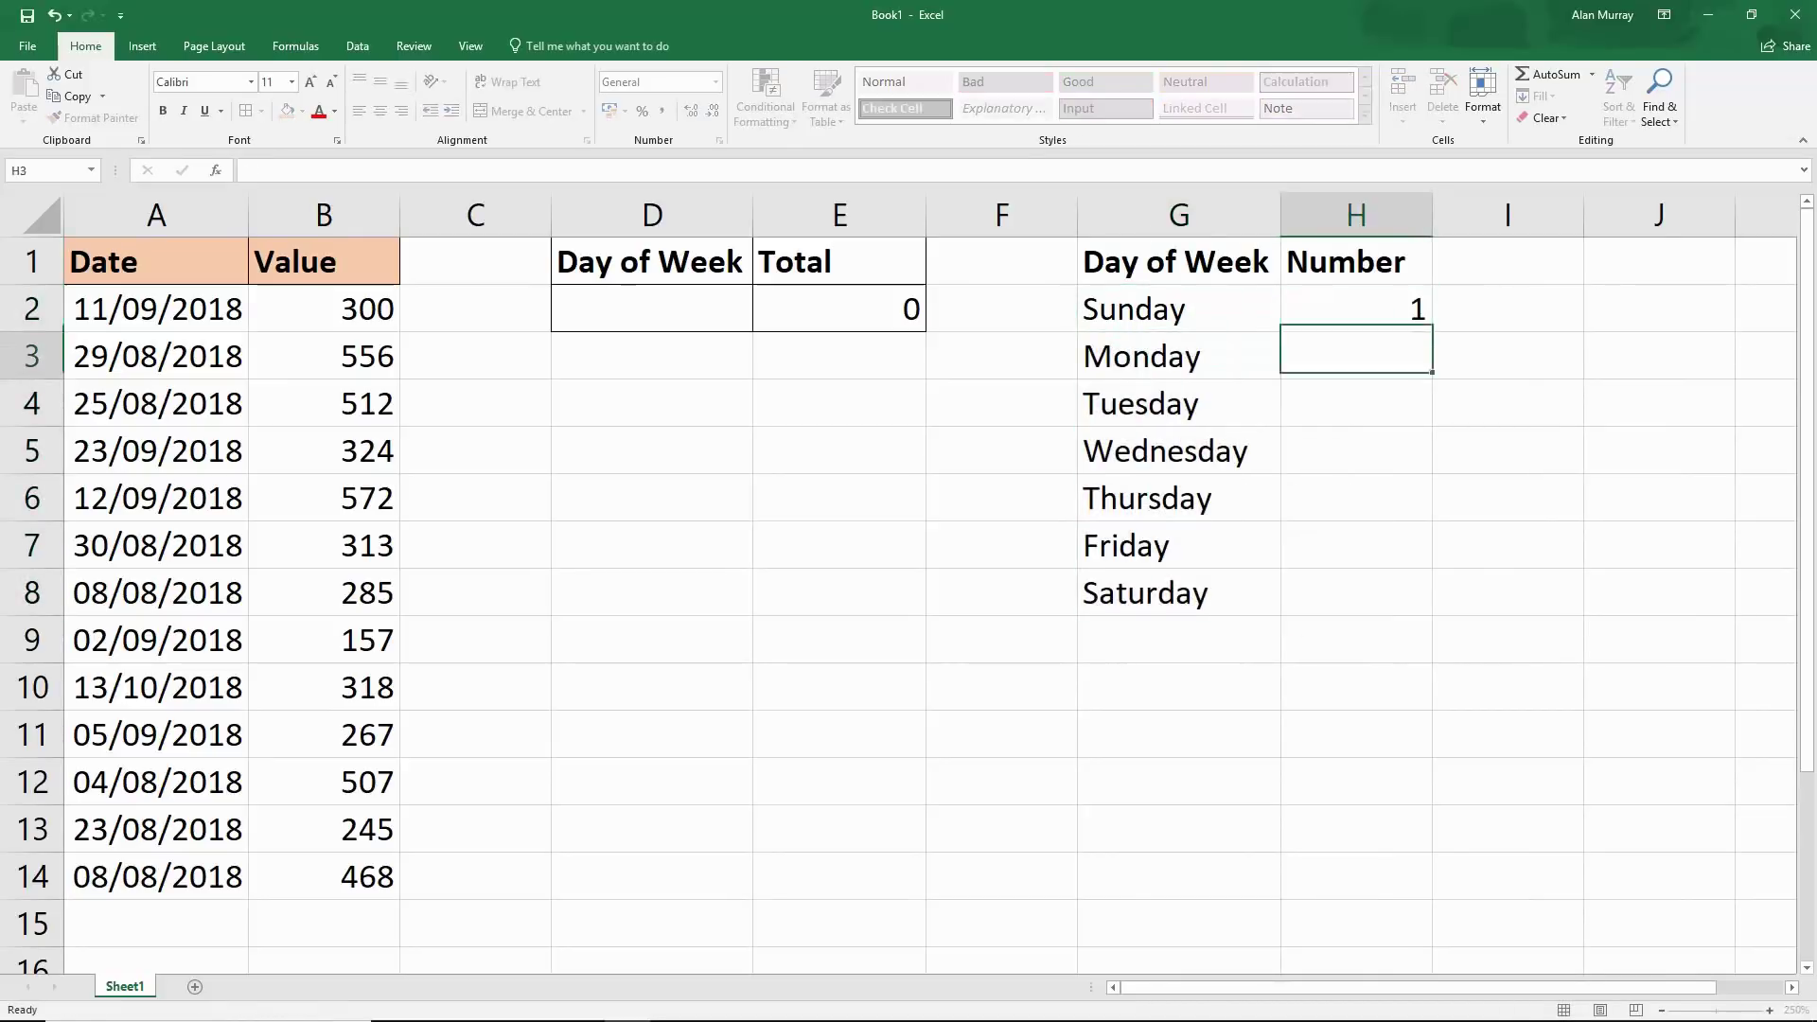
left_click(1355, 309)
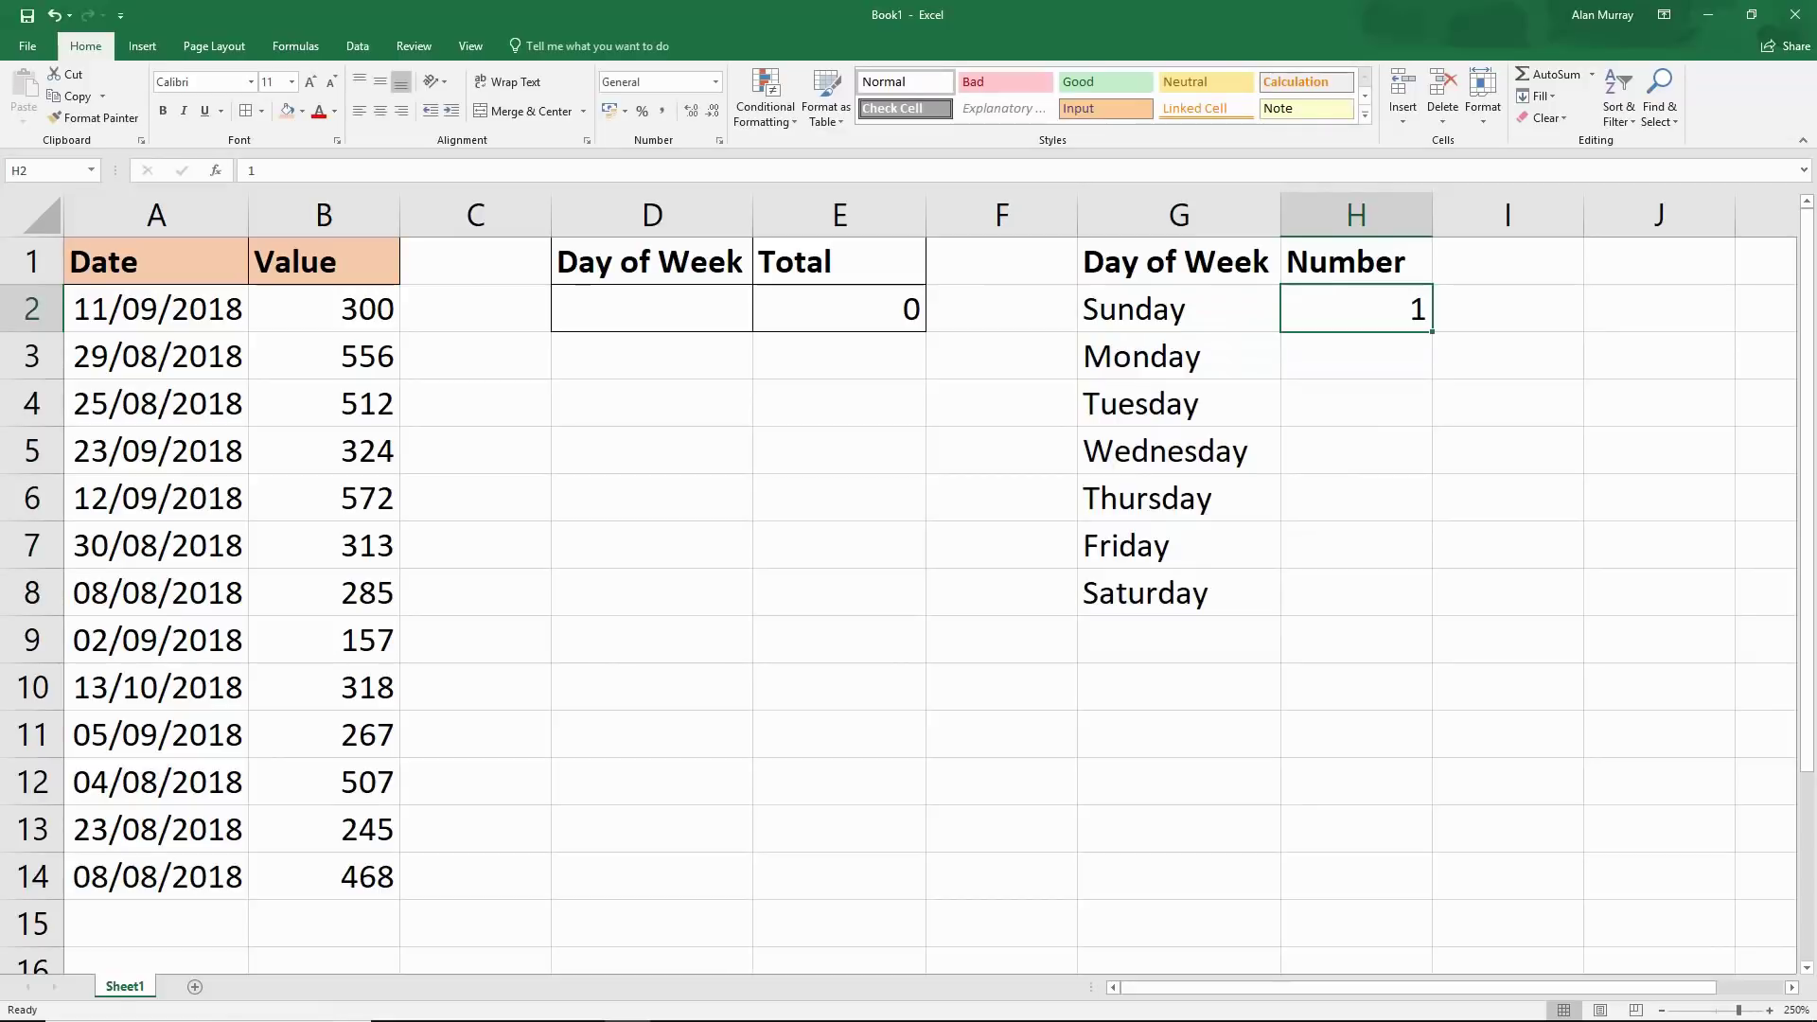
left_click_drag(1432, 332, 1439, 614)
left_click(1448, 627)
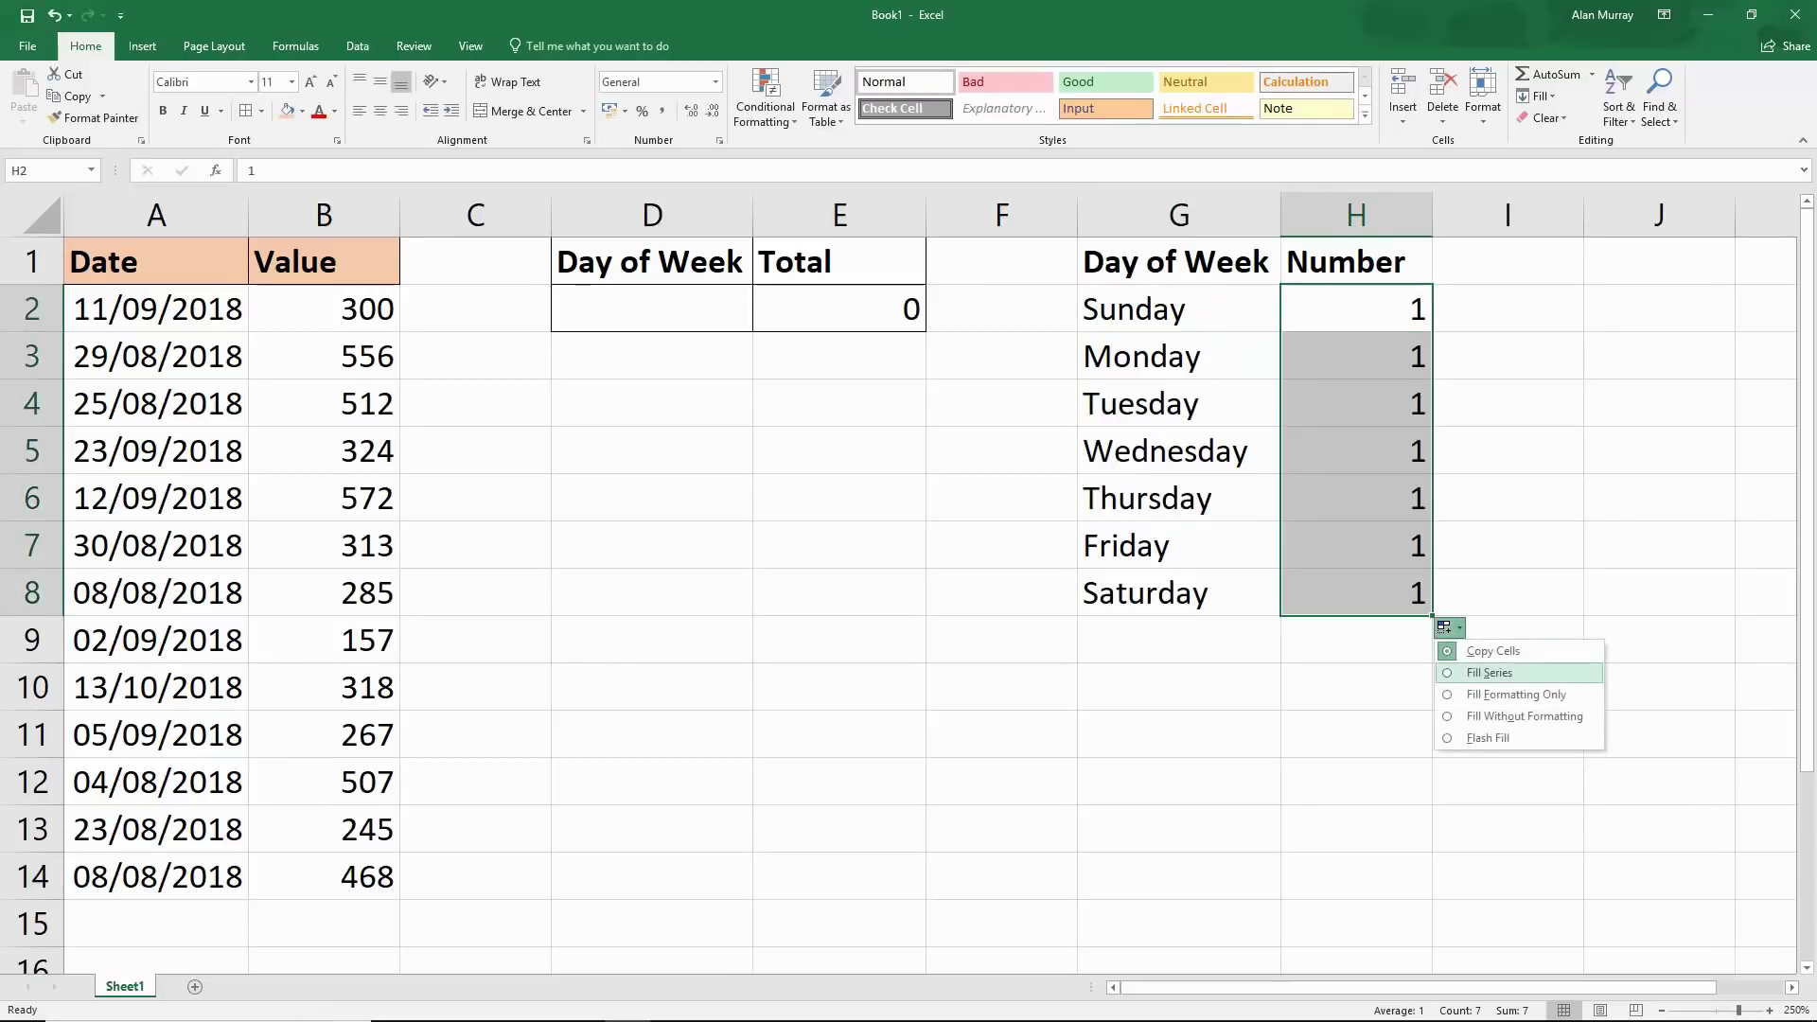
left_click(1490, 671)
left_click(1356, 640)
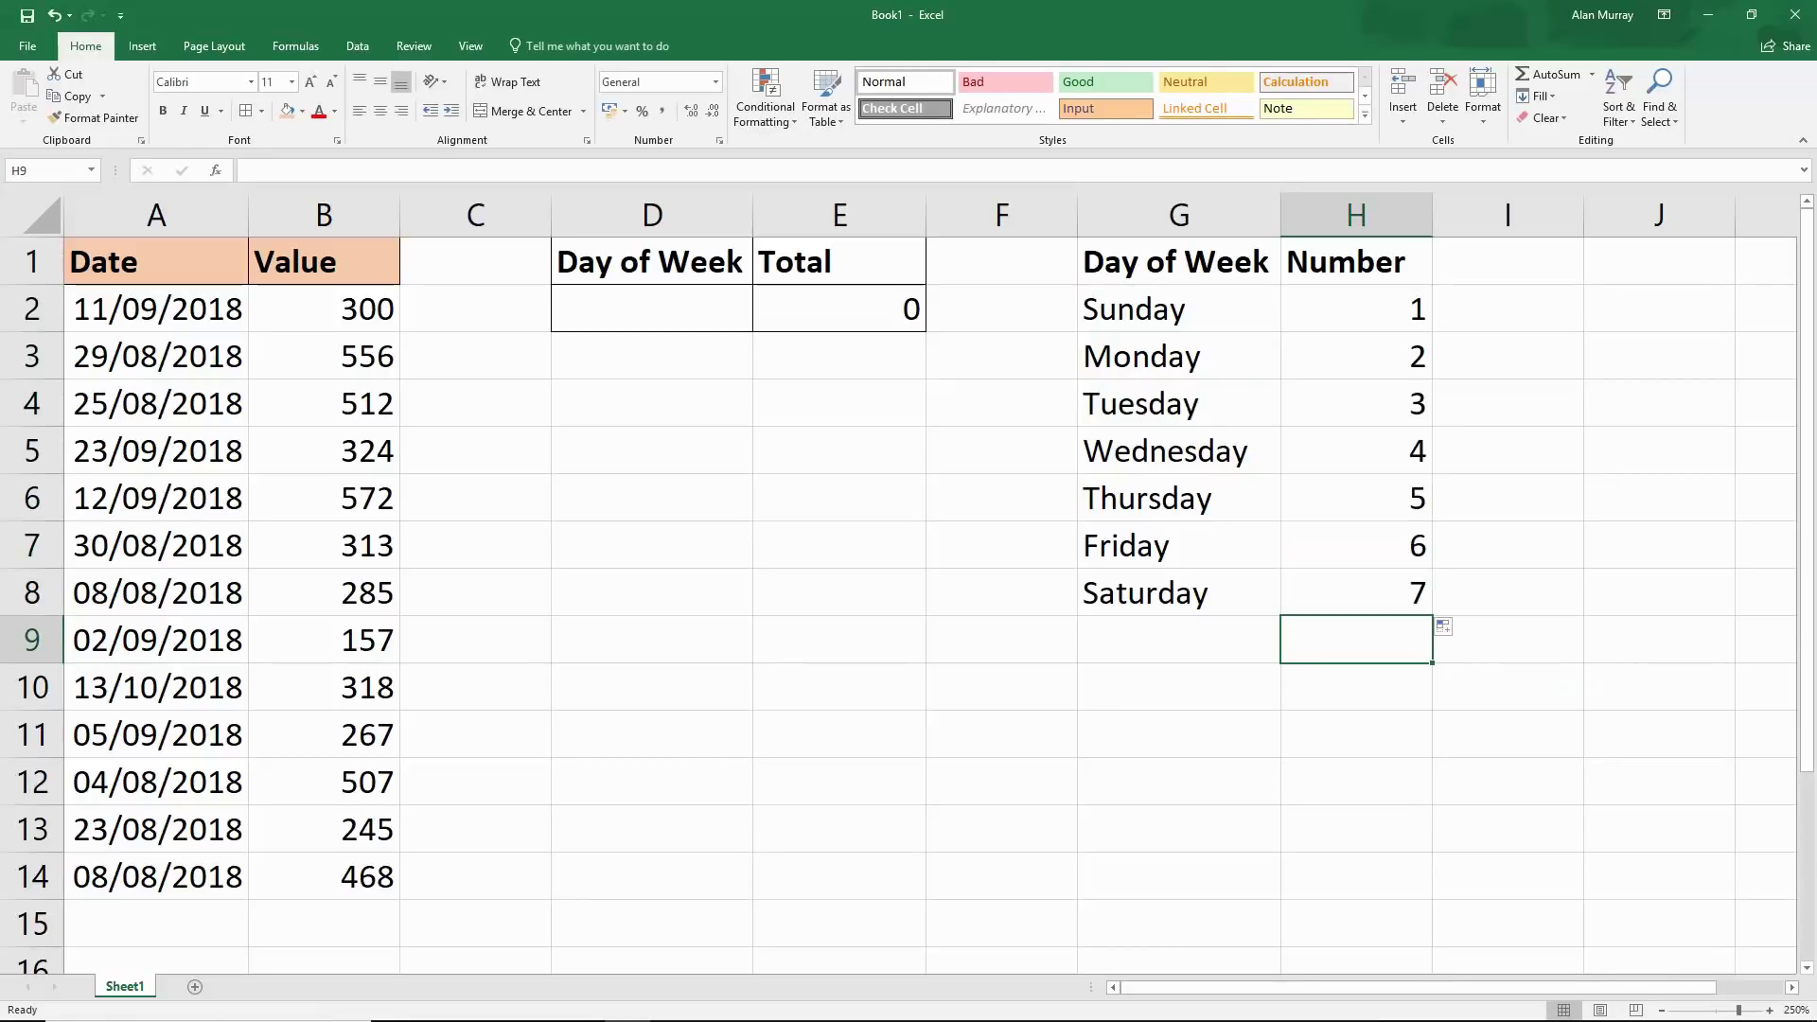
left_click_drag(1178, 592, 1356, 592)
left_click_drag(1178, 308, 1355, 307)
left_click(1356, 498)
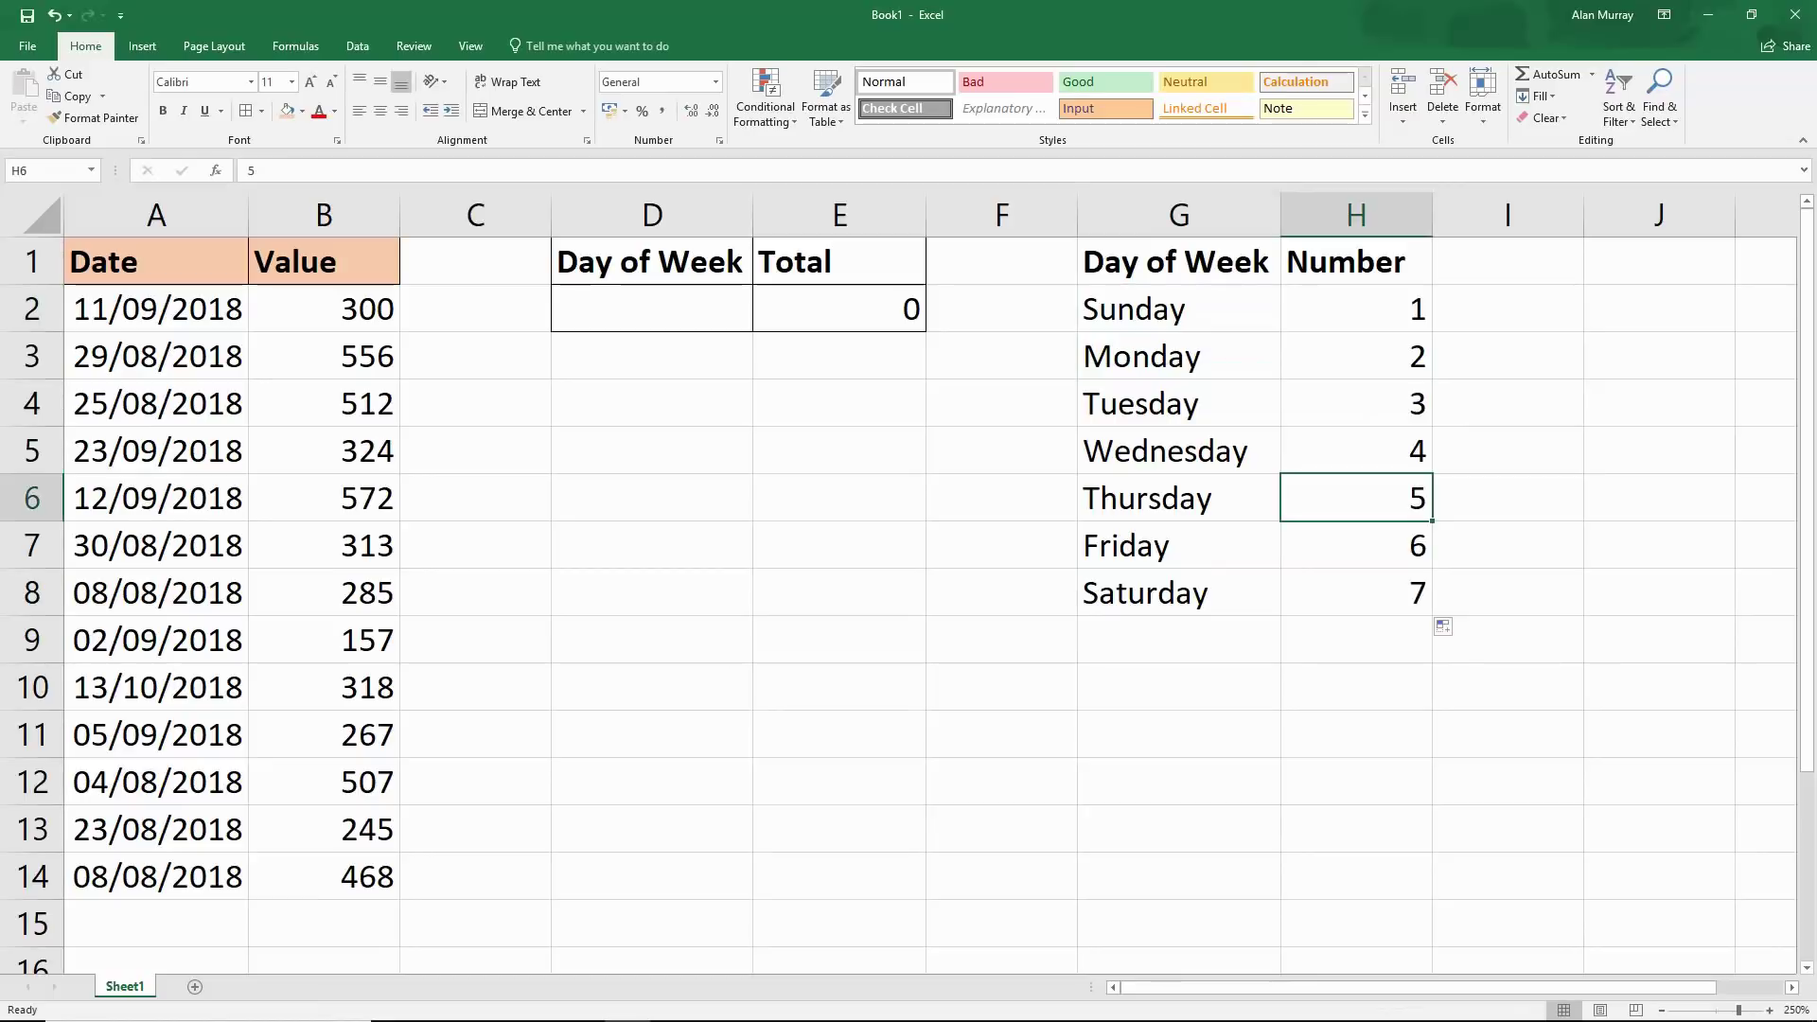
Step: Add List data validation to the Day of Week cell D2 with the source =$G$2:$G$8
left_click(652, 309)
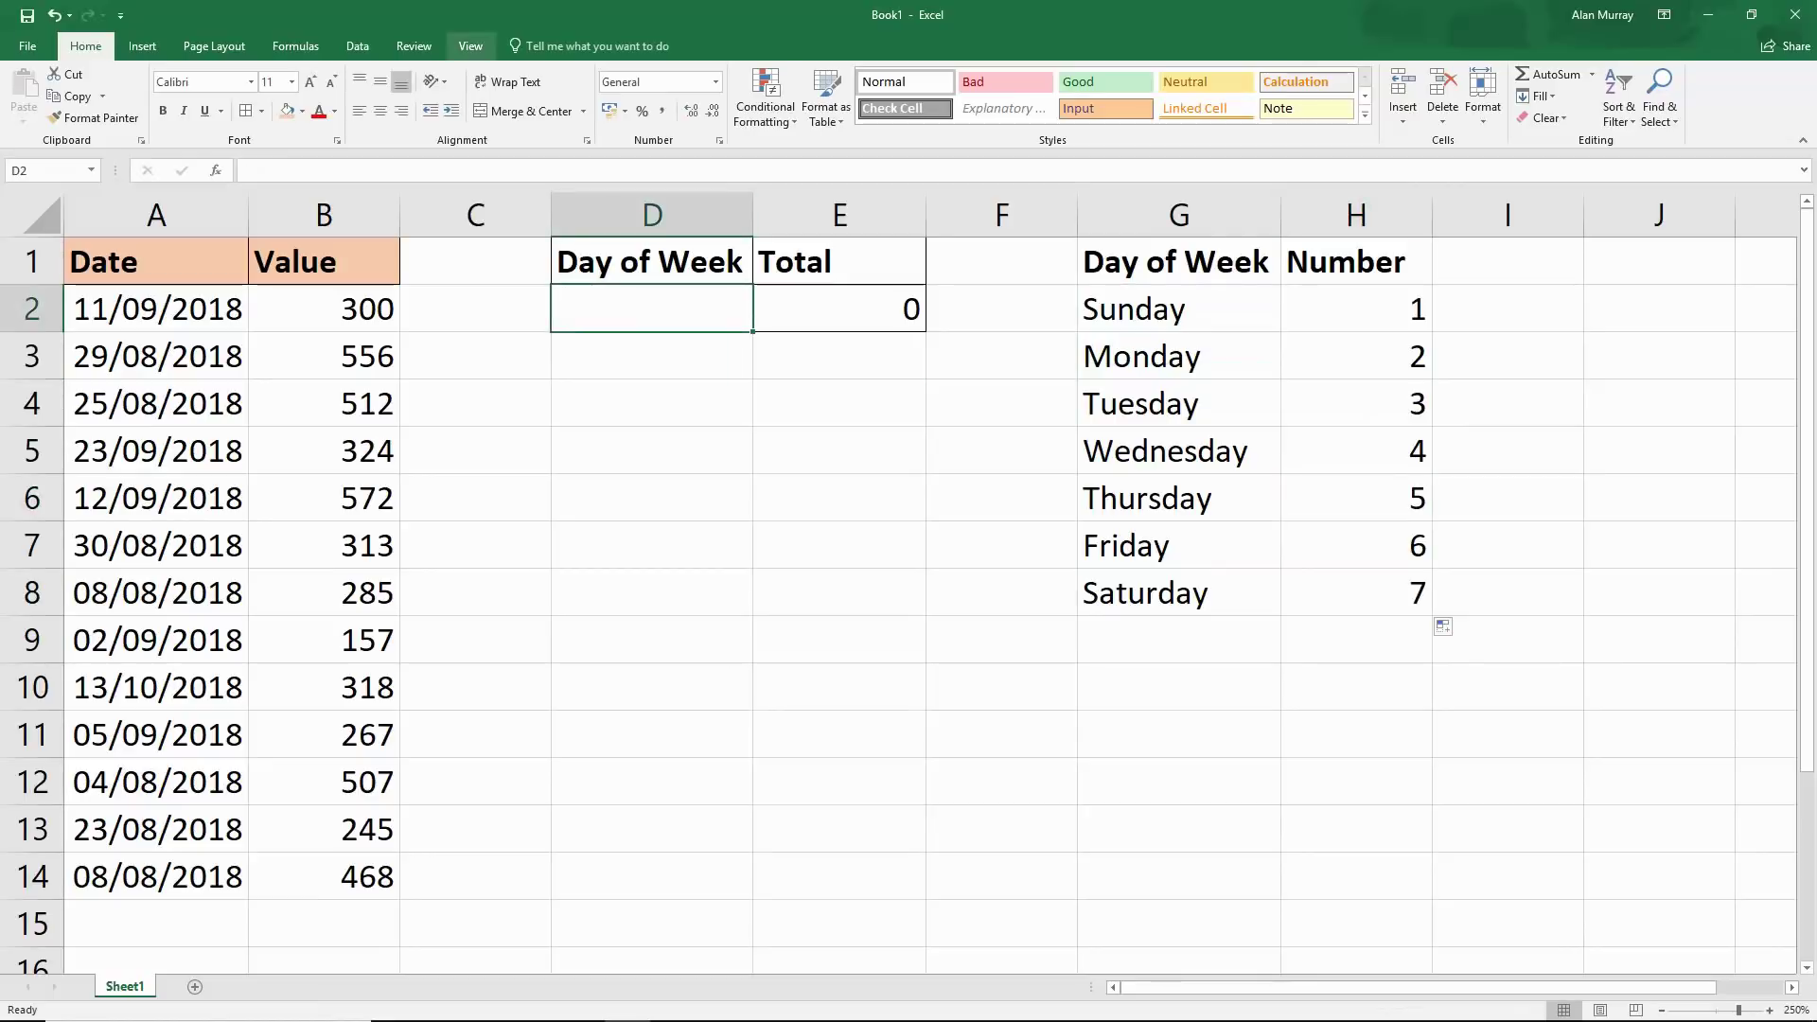
left_click(357, 46)
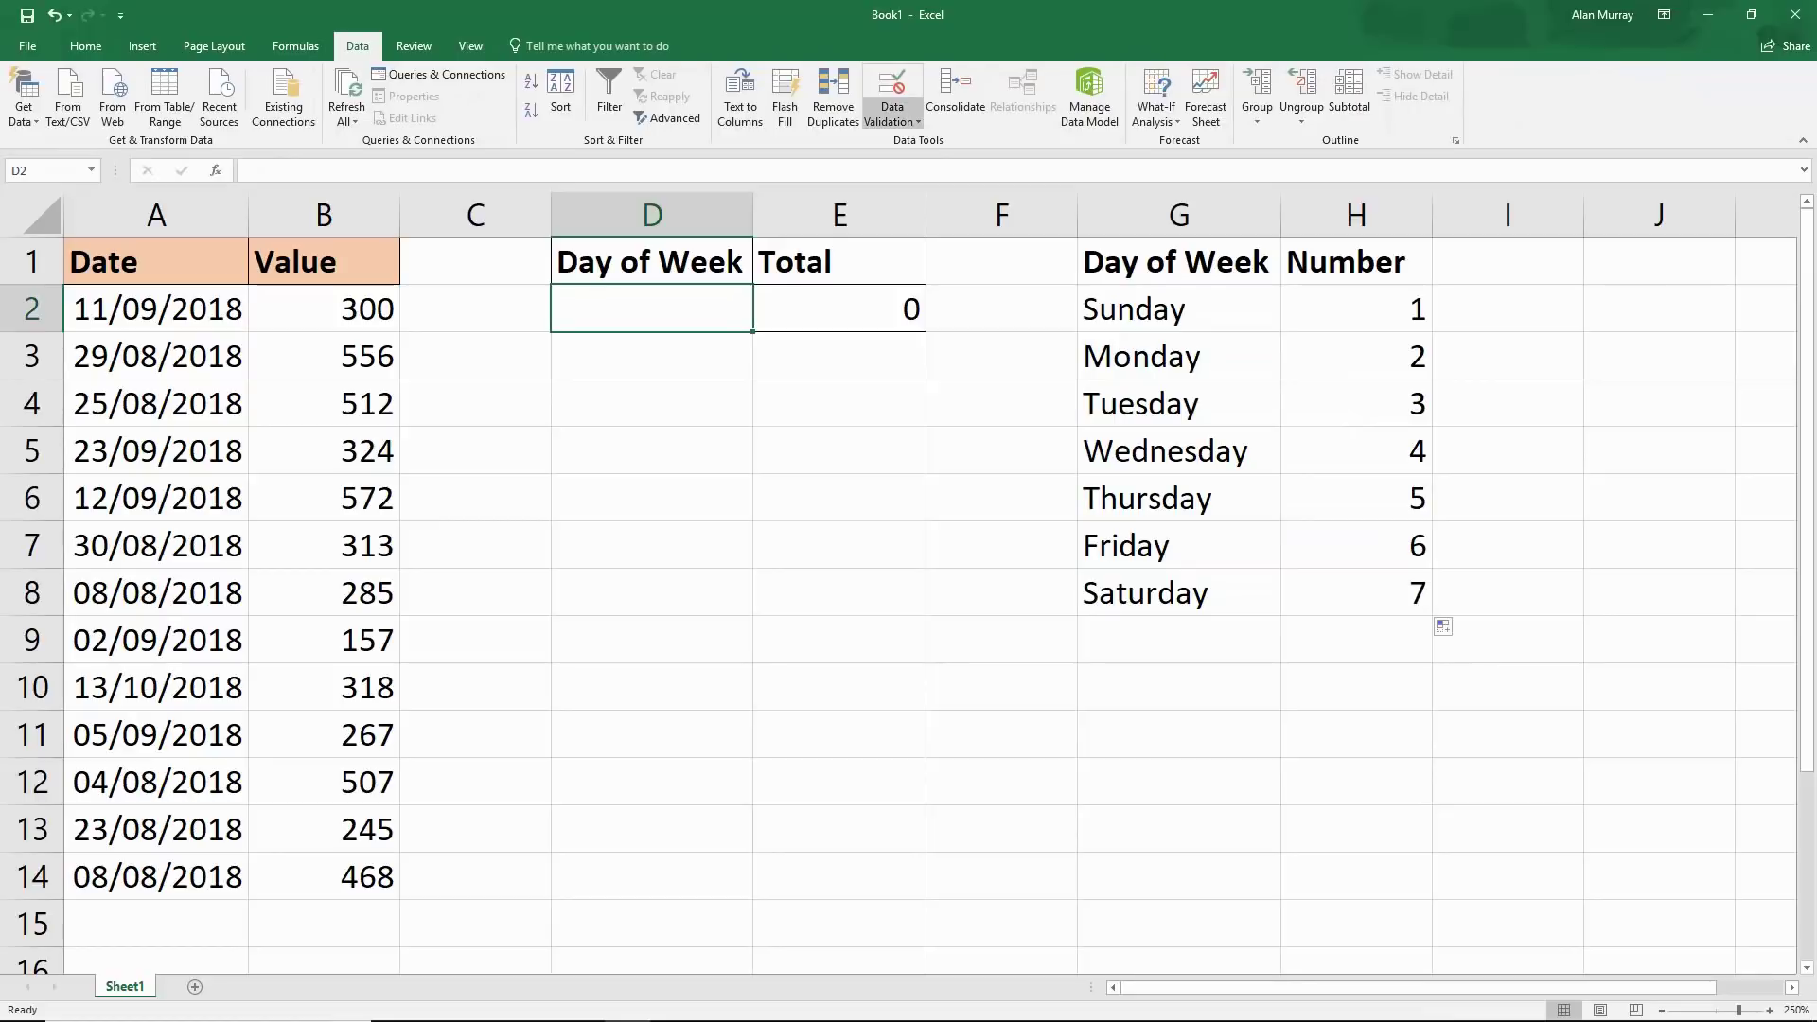
left_click(891, 84)
left_click(706, 418)
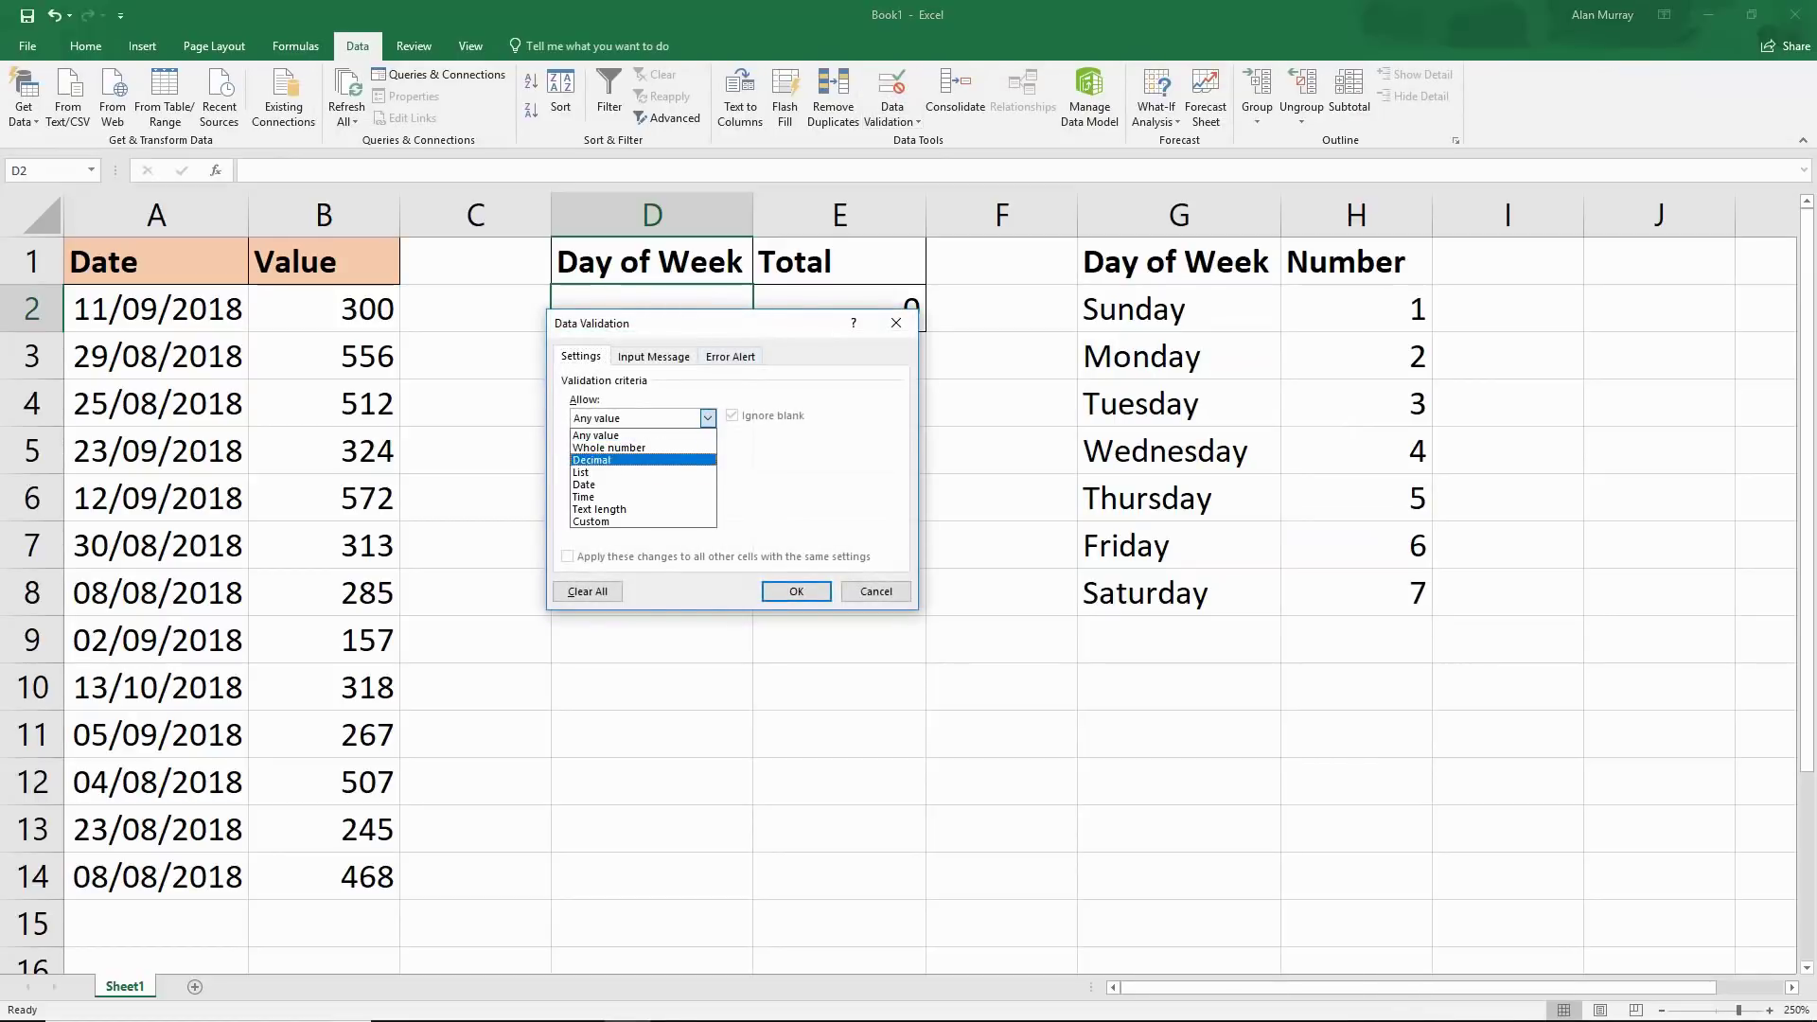
left_click(636, 473)
left_click(689, 496)
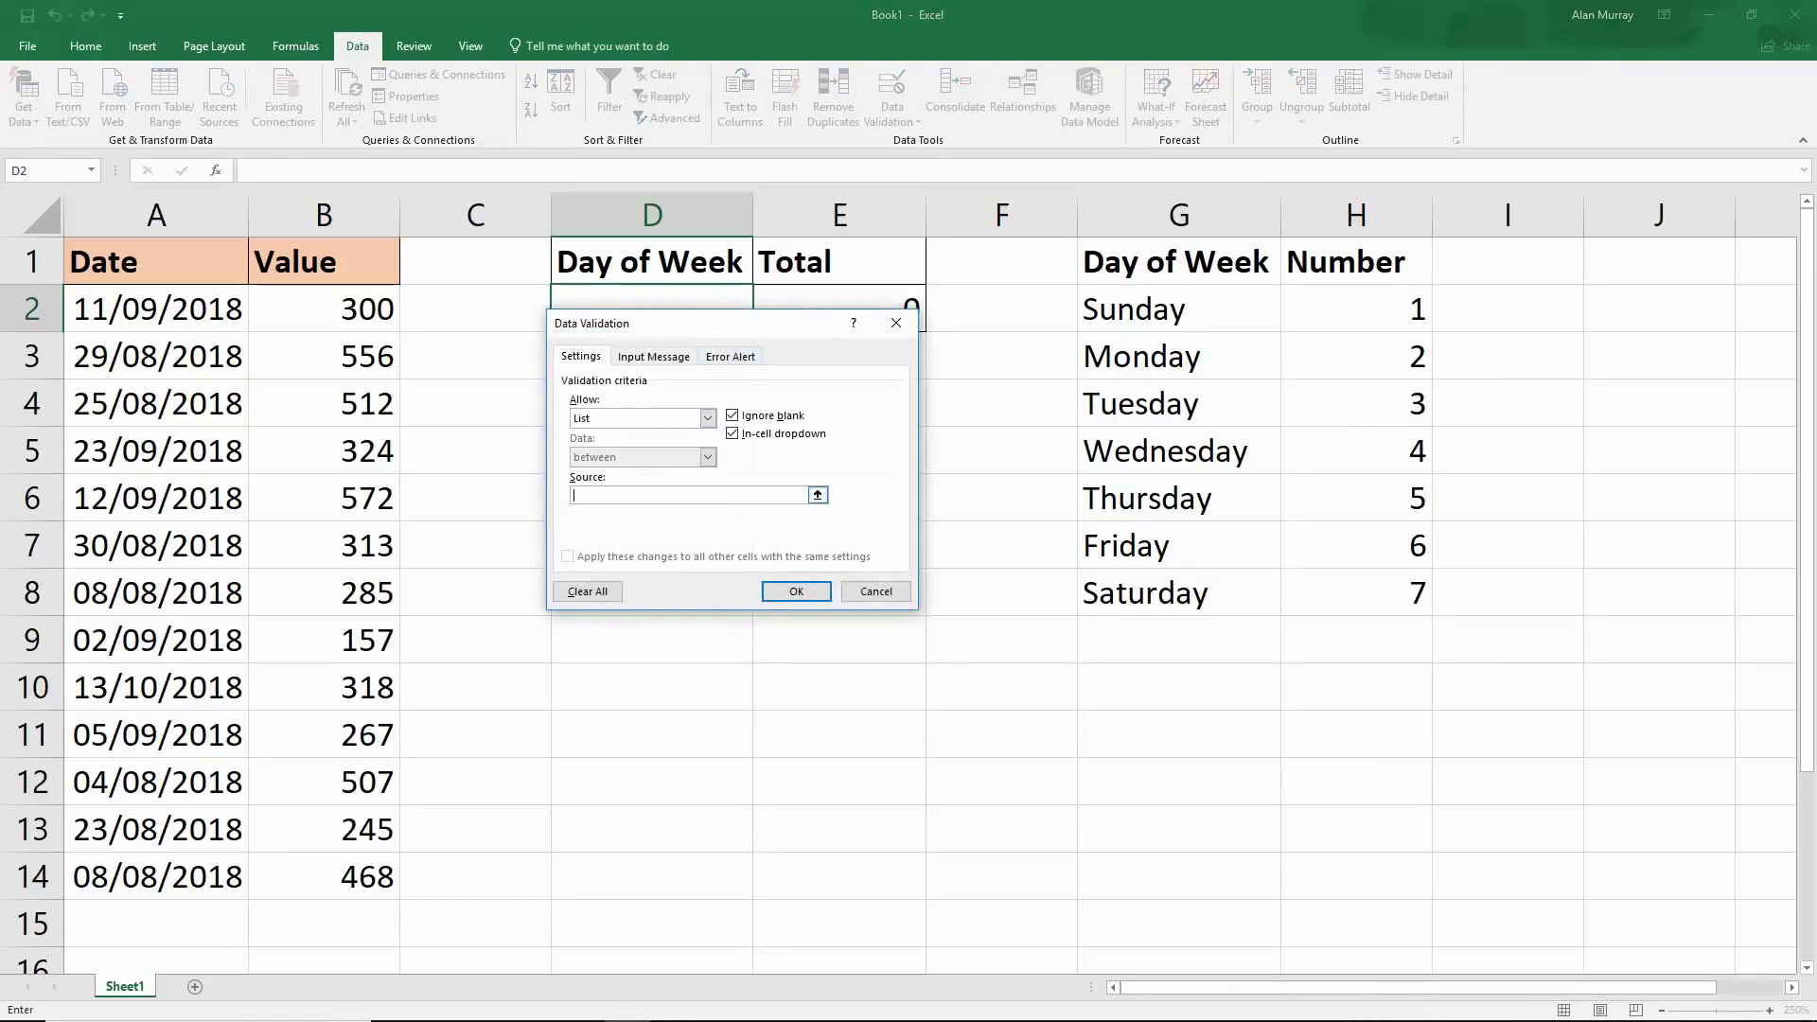
left_click_drag(1178, 309, 1179, 593)
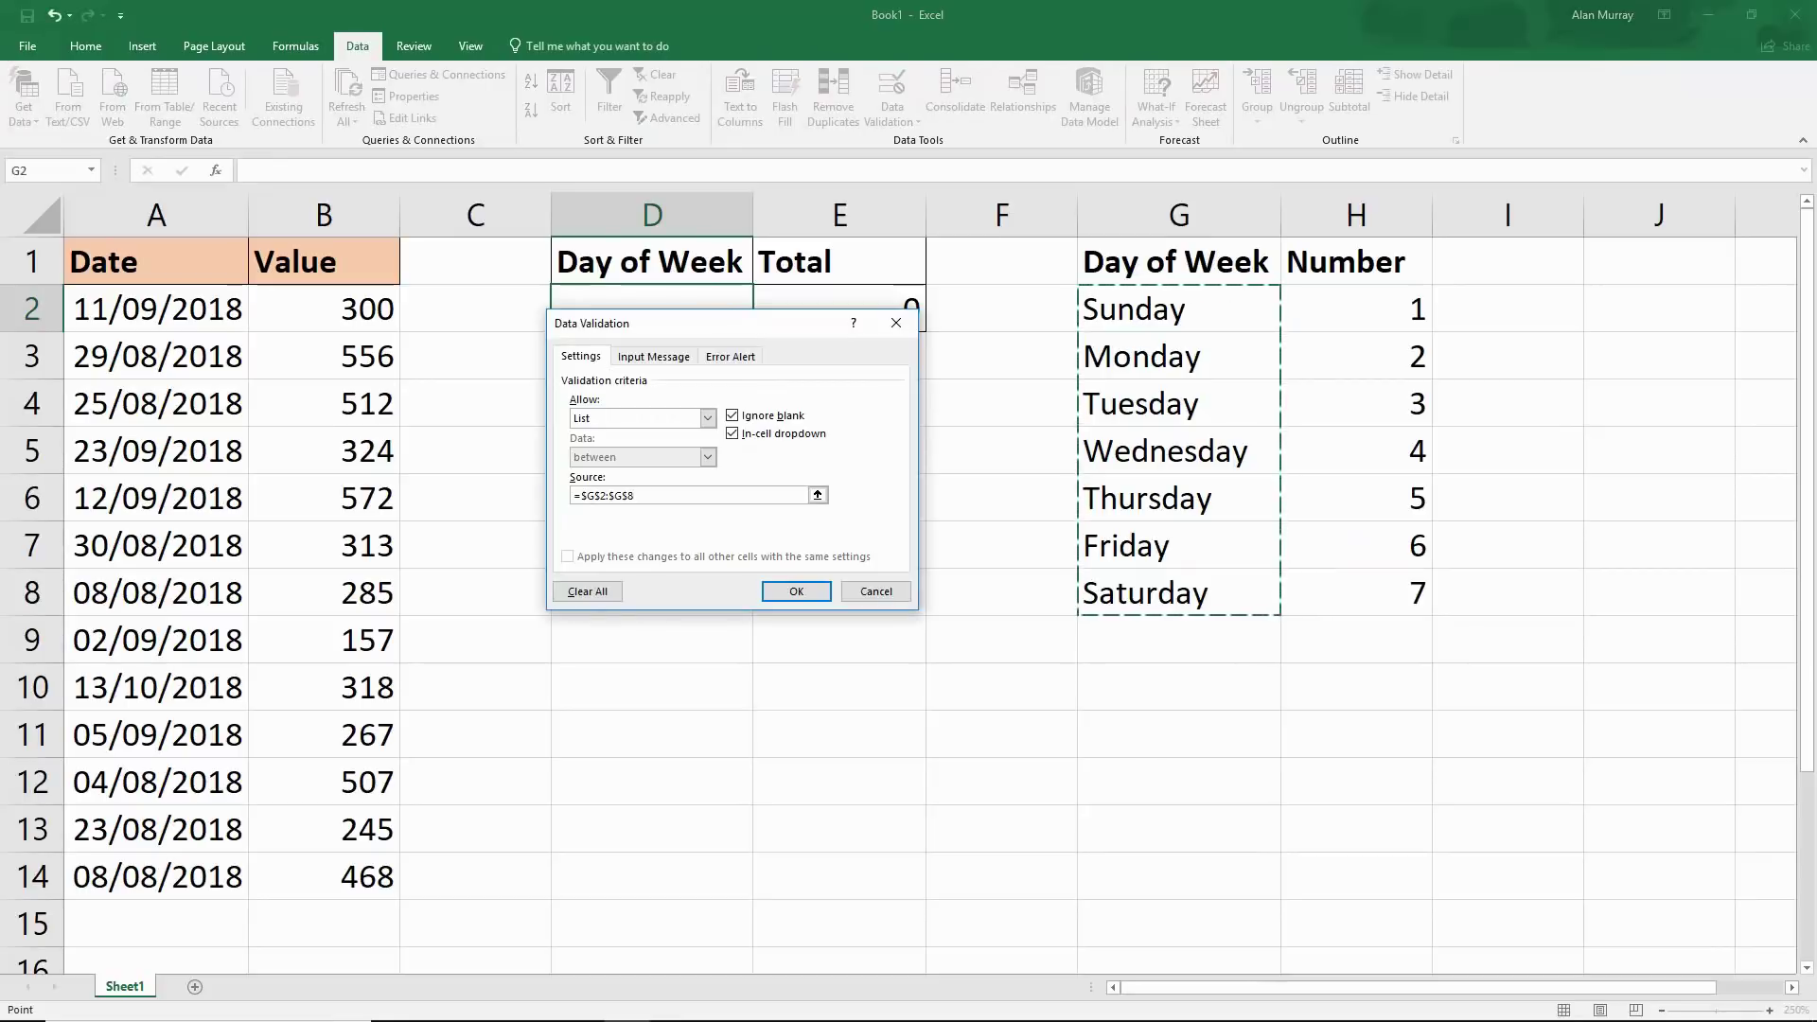
left_click(797, 591)
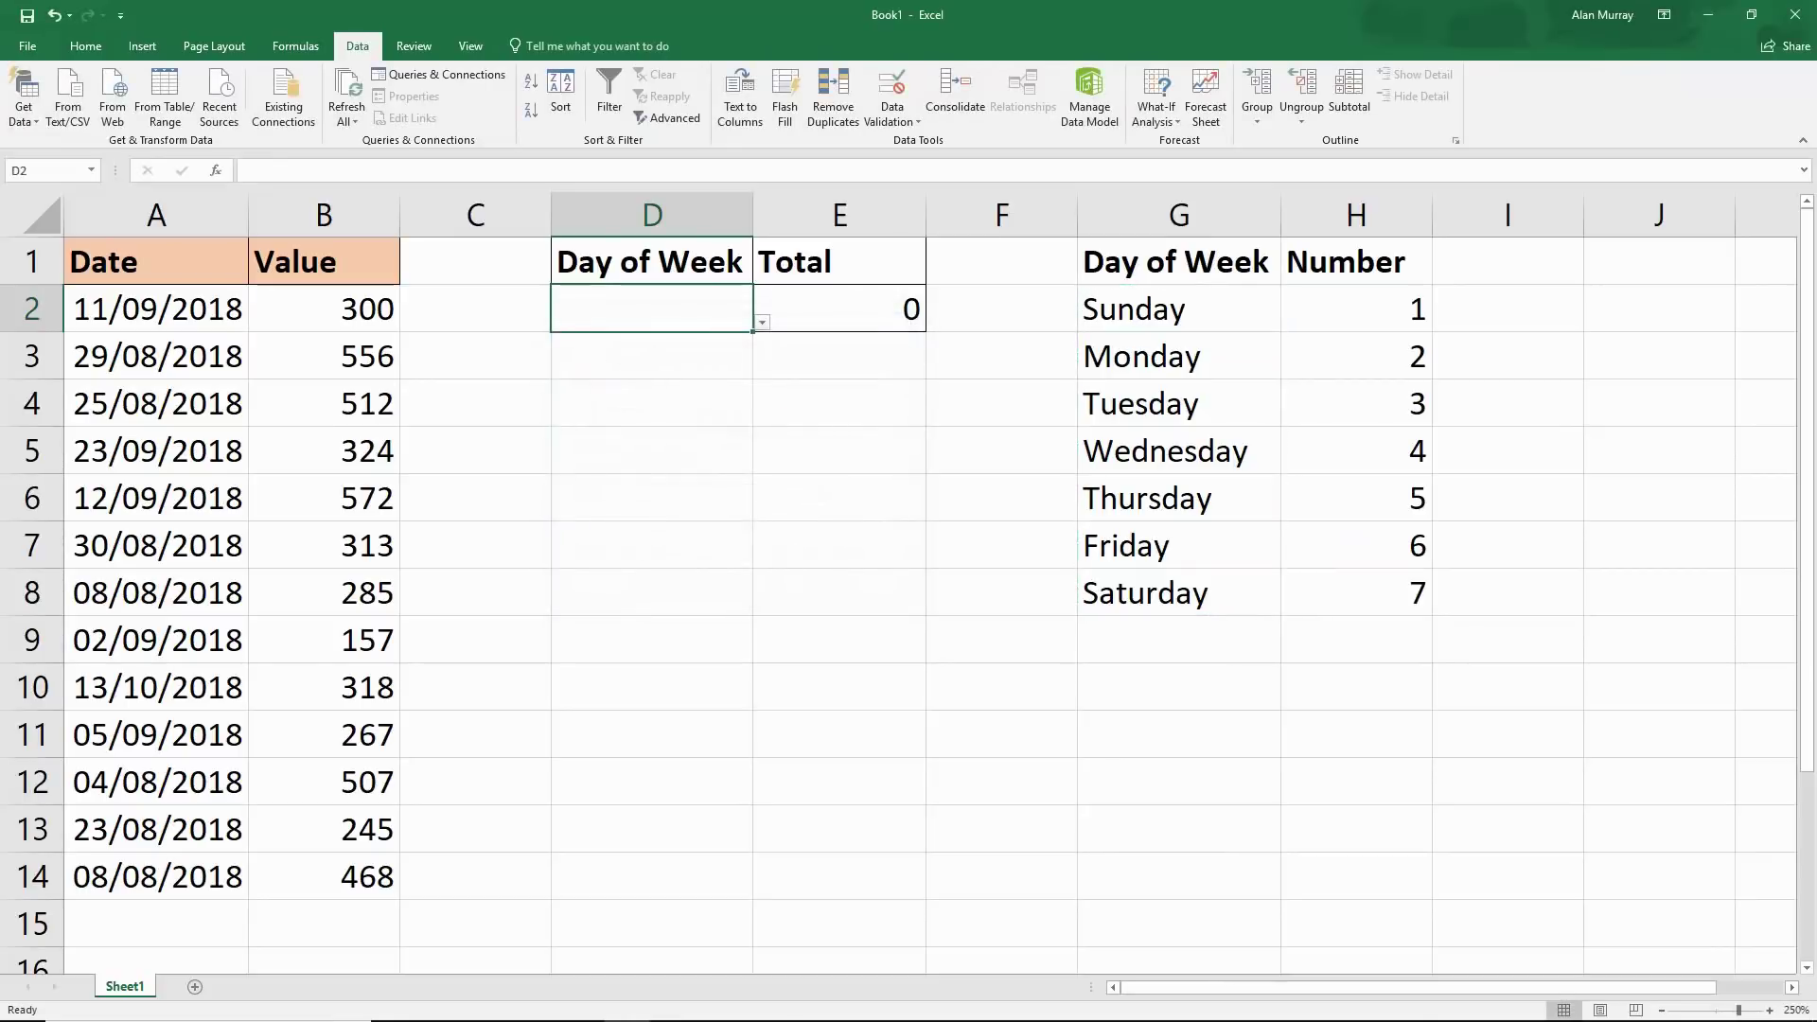
Step: Choose Thursday, Monday and Saturday in turn from the list in D2, and review the lookup table in G1:H8
left_click(763, 323)
left_click(519, 475)
left_click(839, 356)
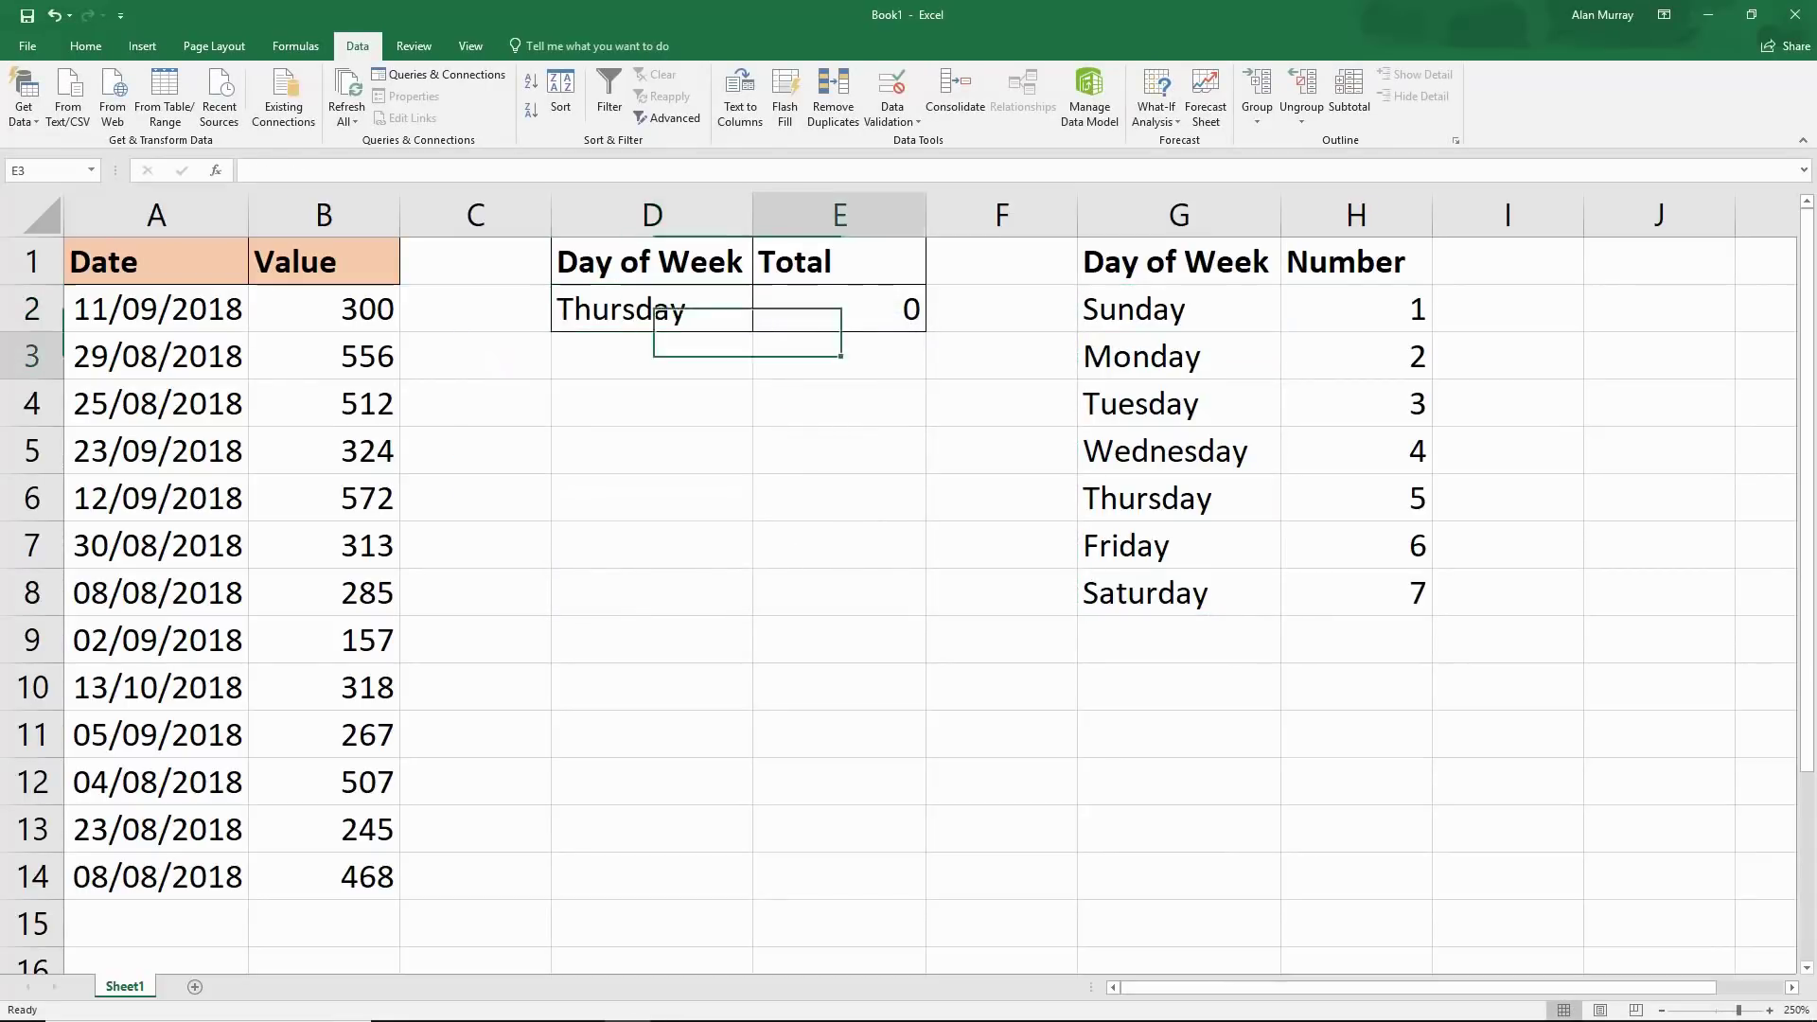
left_click(743, 314)
left_click(763, 323)
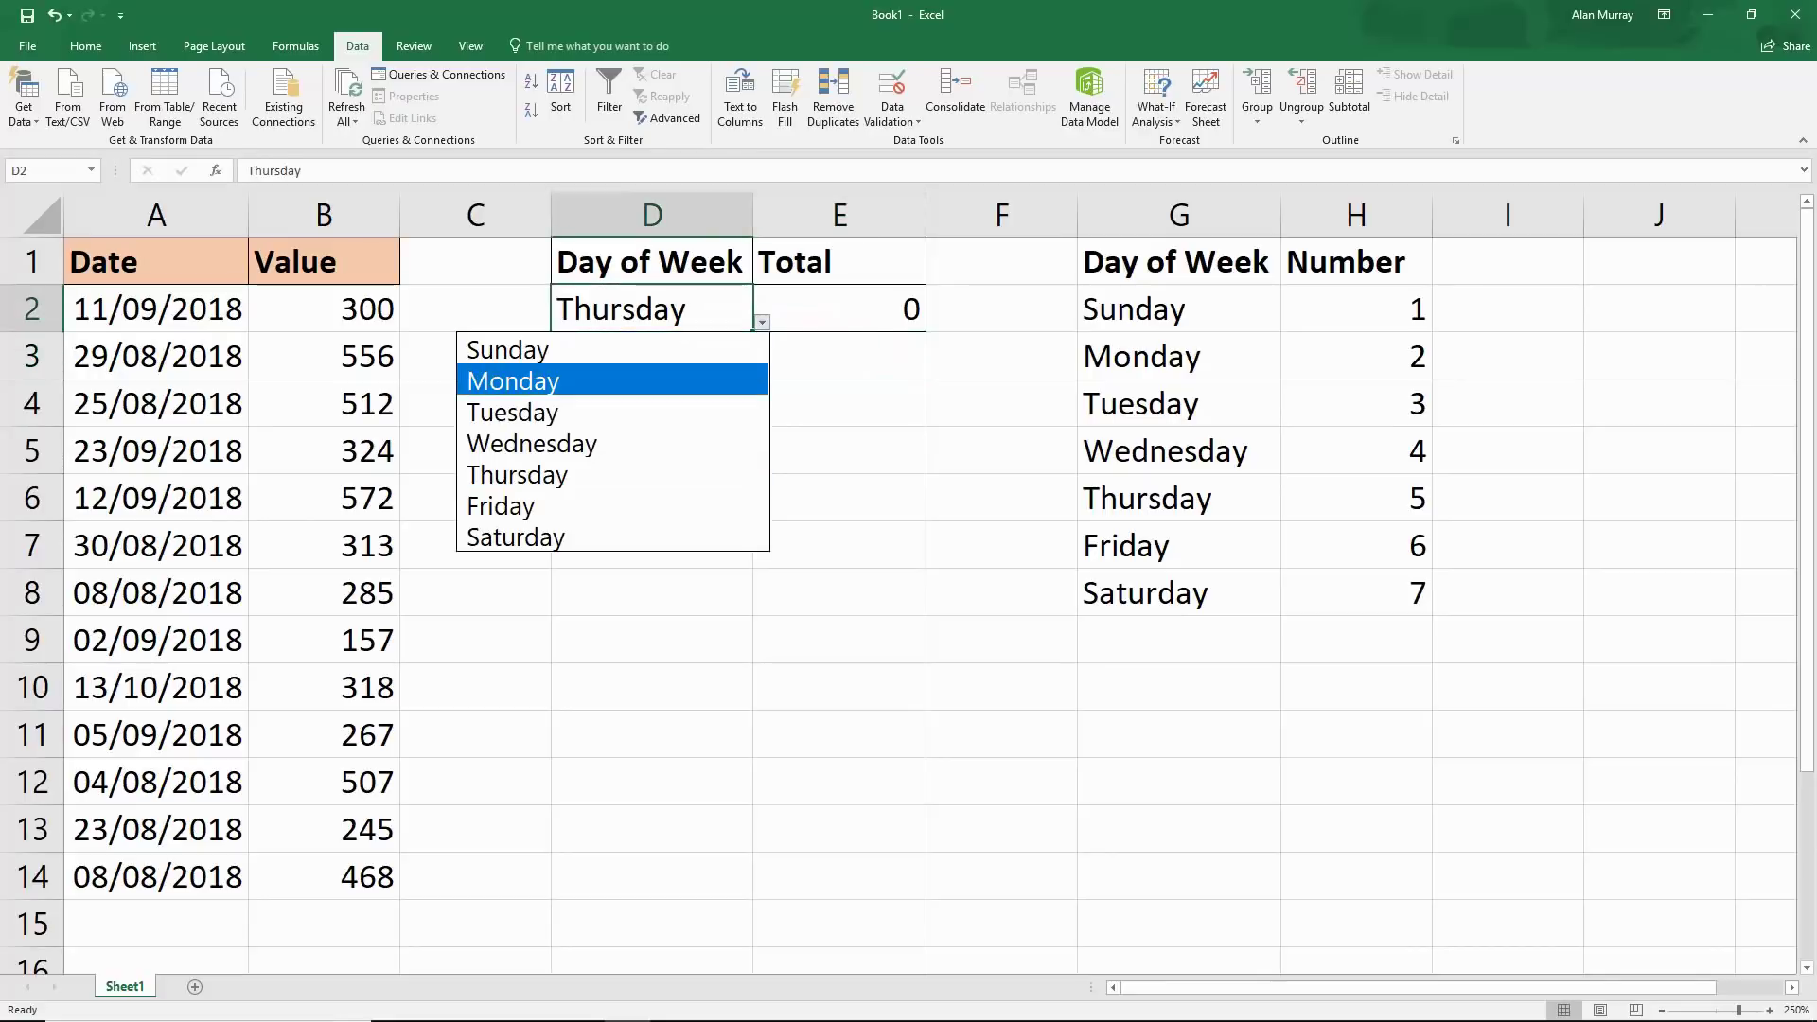
left_click(512, 381)
left_click(763, 322)
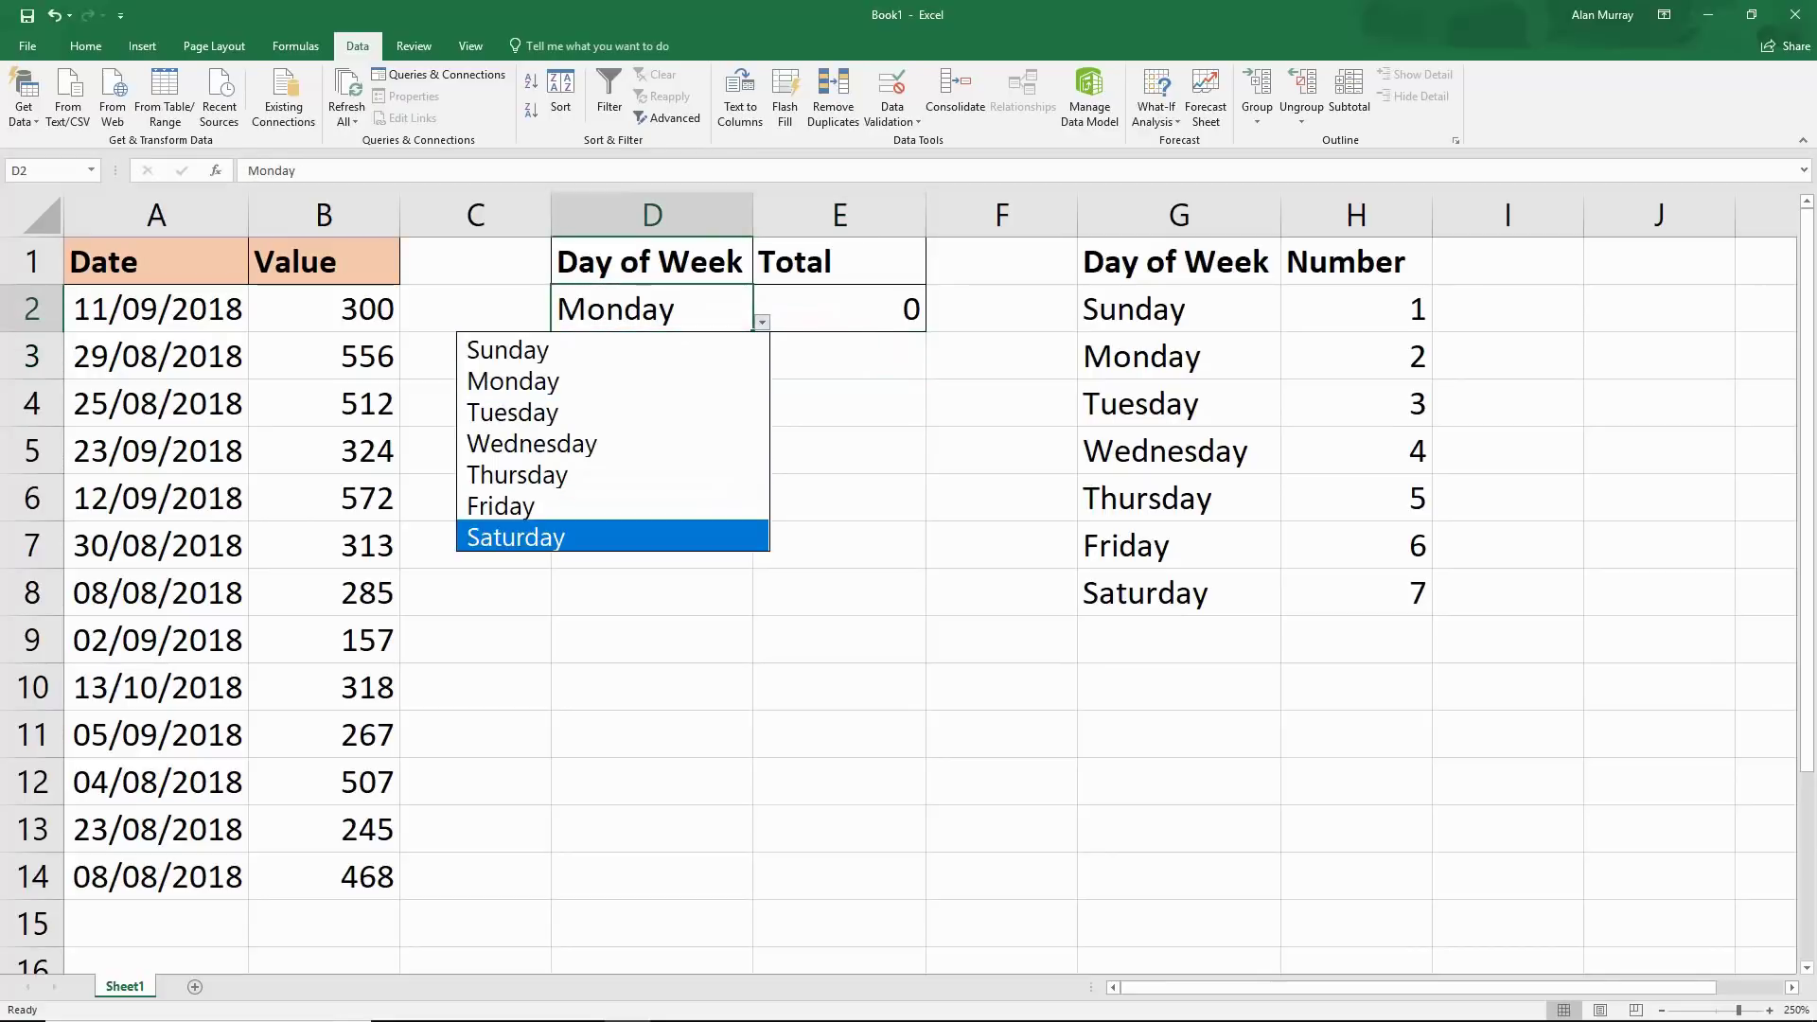
key("Return")
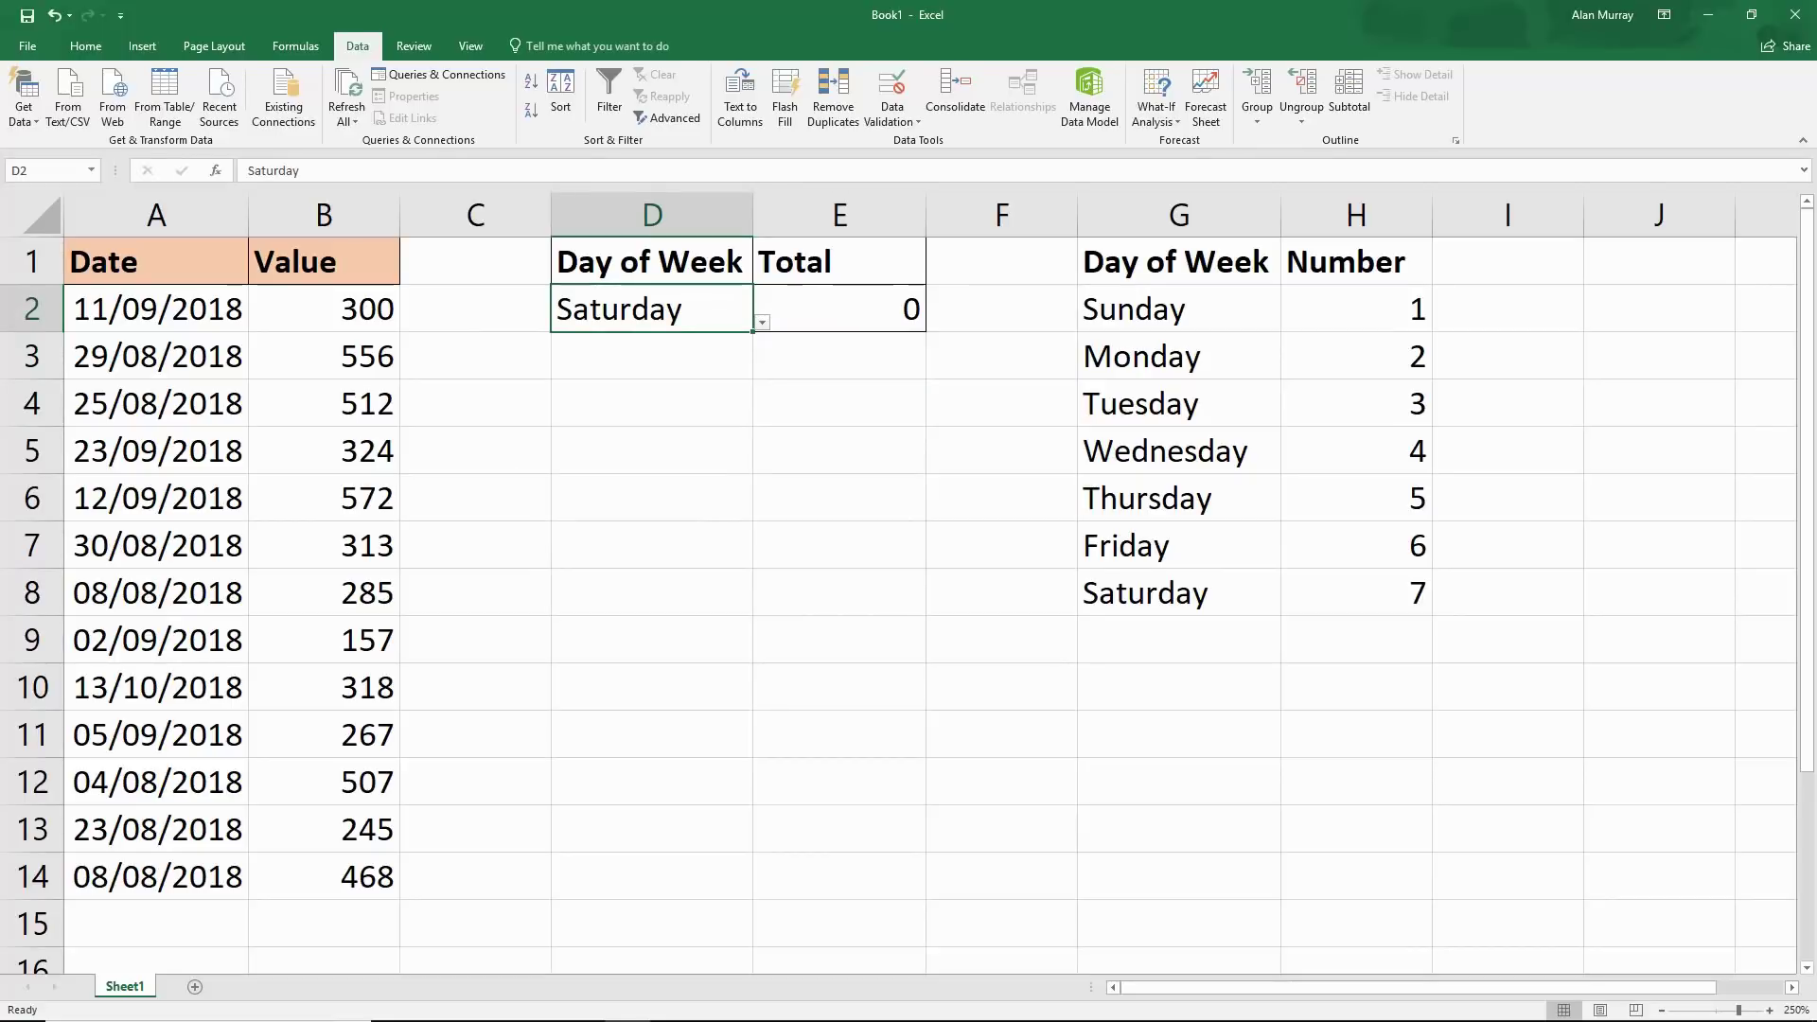
left_click_drag(1178, 262, 1410, 597)
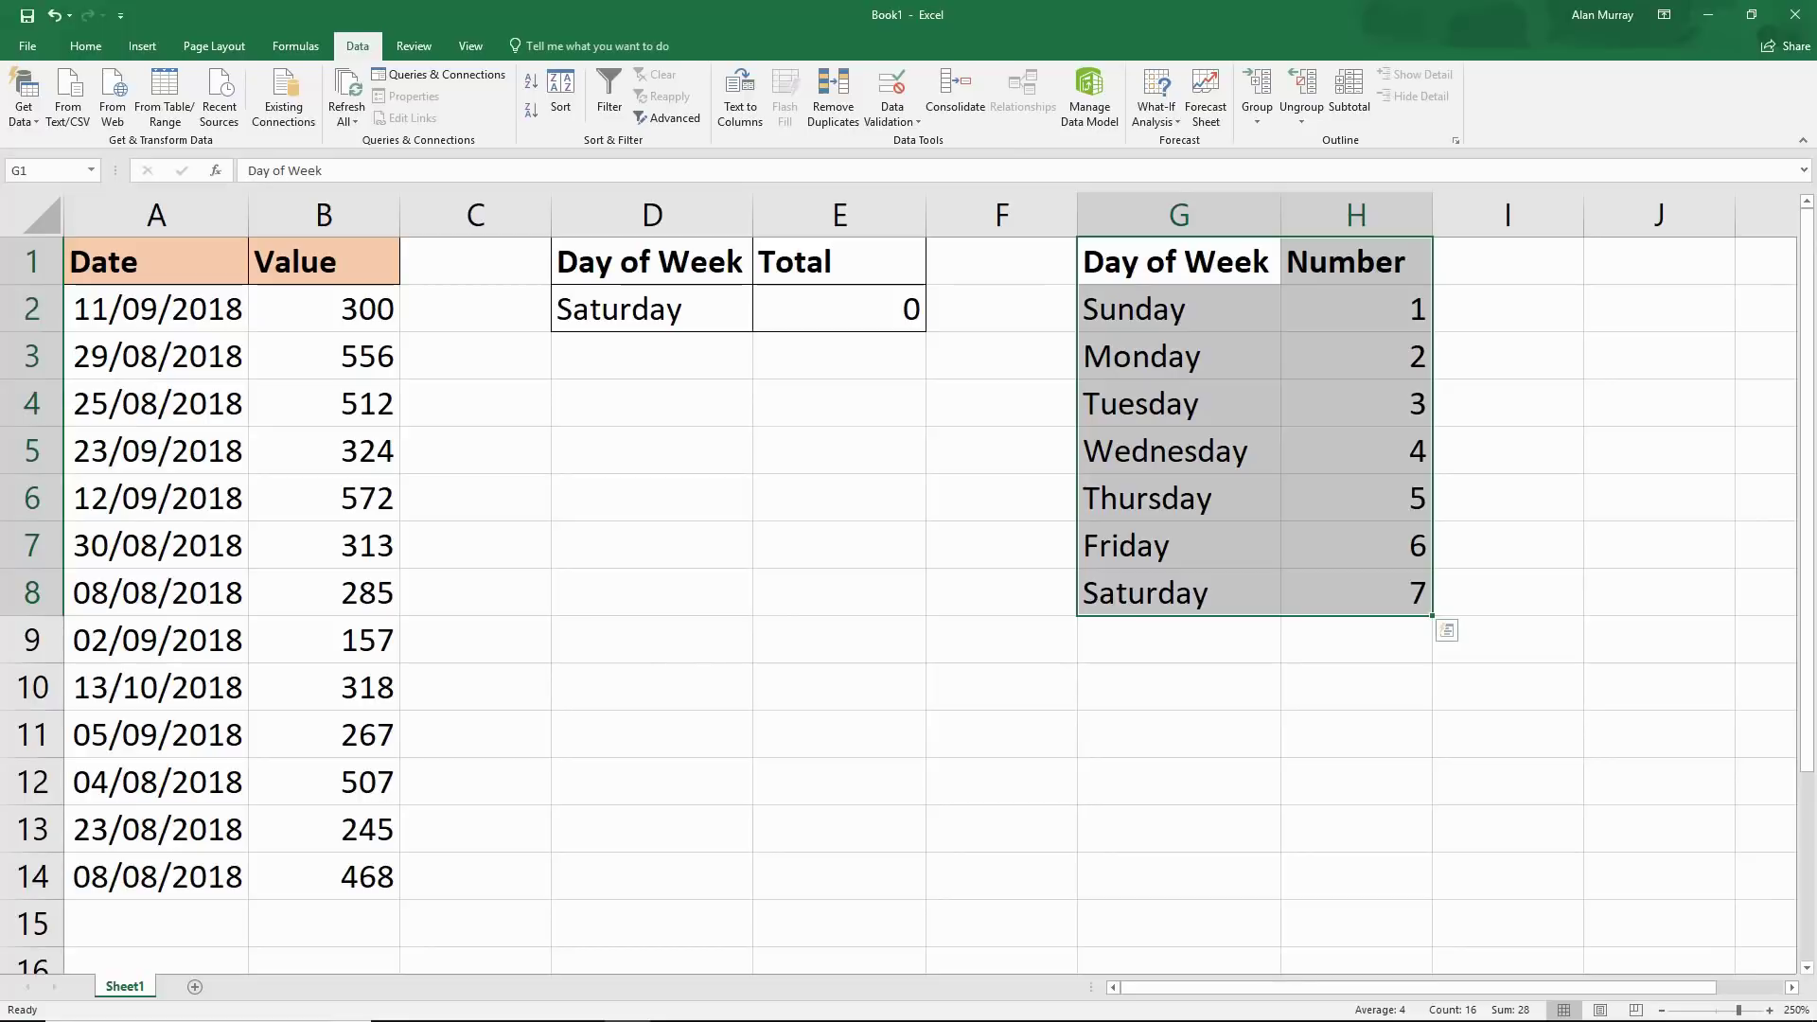
left_click(1355, 546)
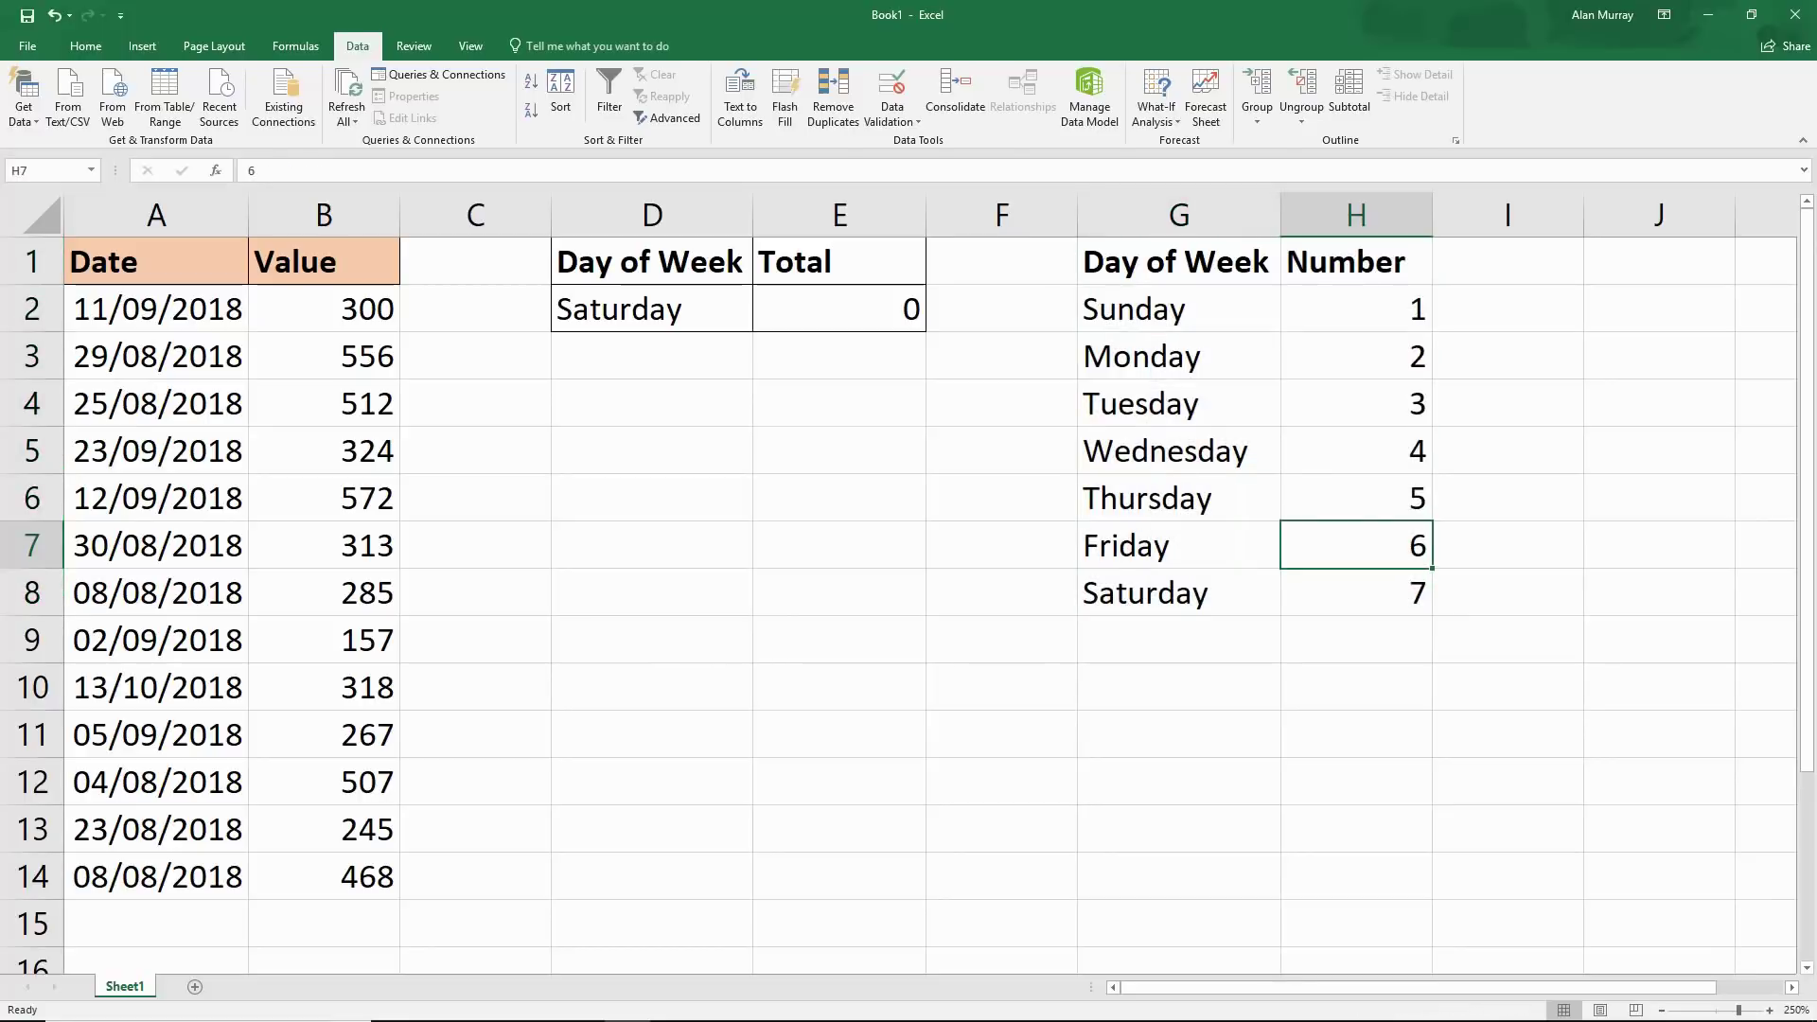
Step: In E2's SUMPRODUCT formula, replace the D2 comparison value with a VLOOKUP function that uses D2 as its lookup value
left_click(839, 309)
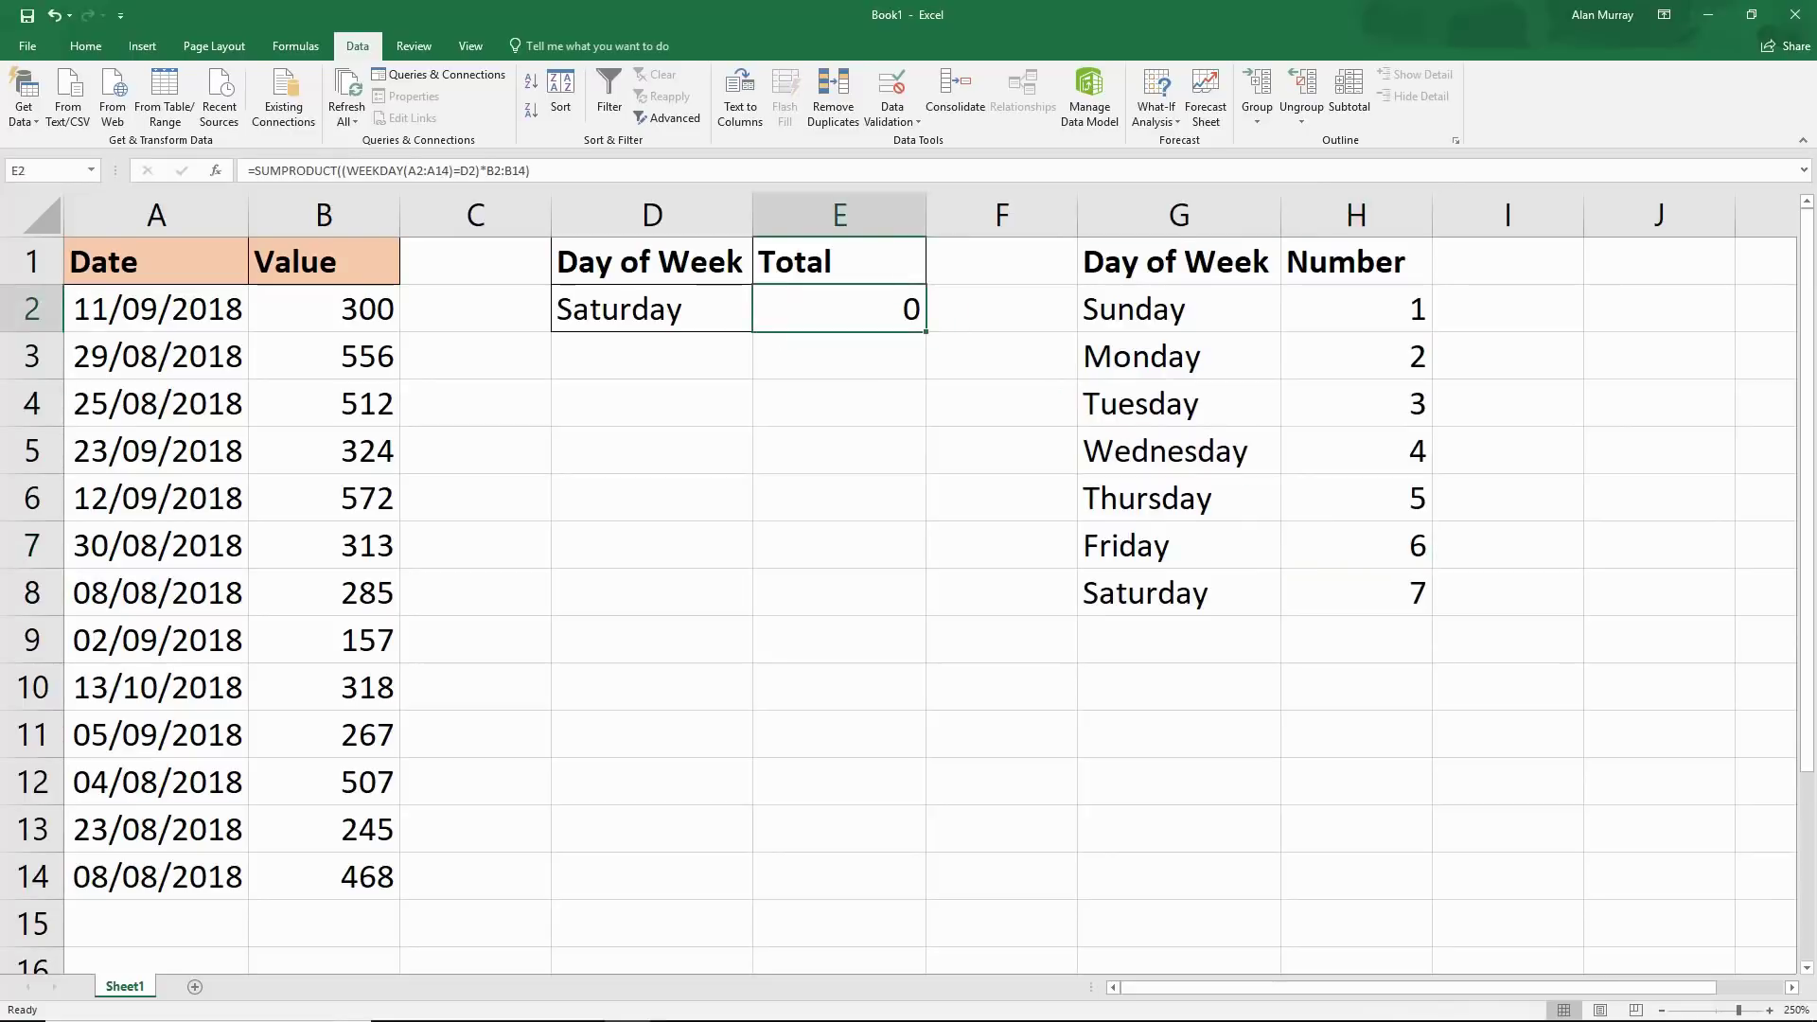
double_click(887, 308)
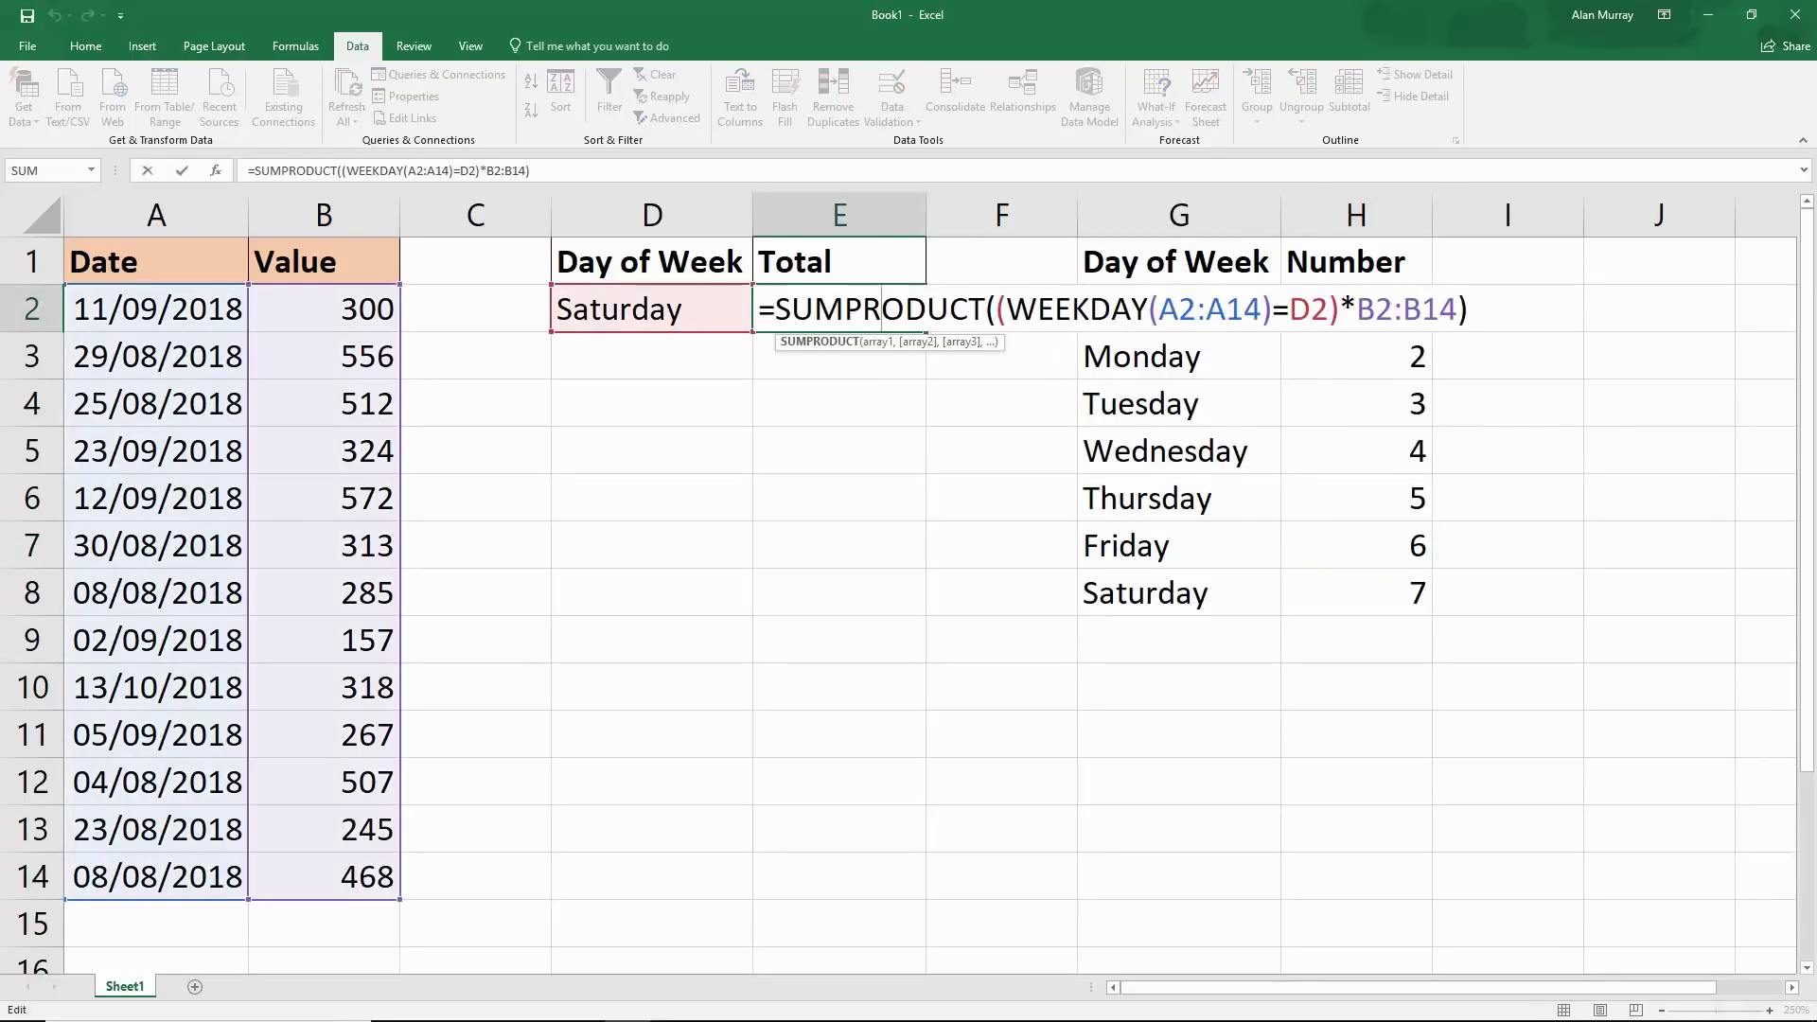
left_click_drag(1006, 309, 1328, 307)
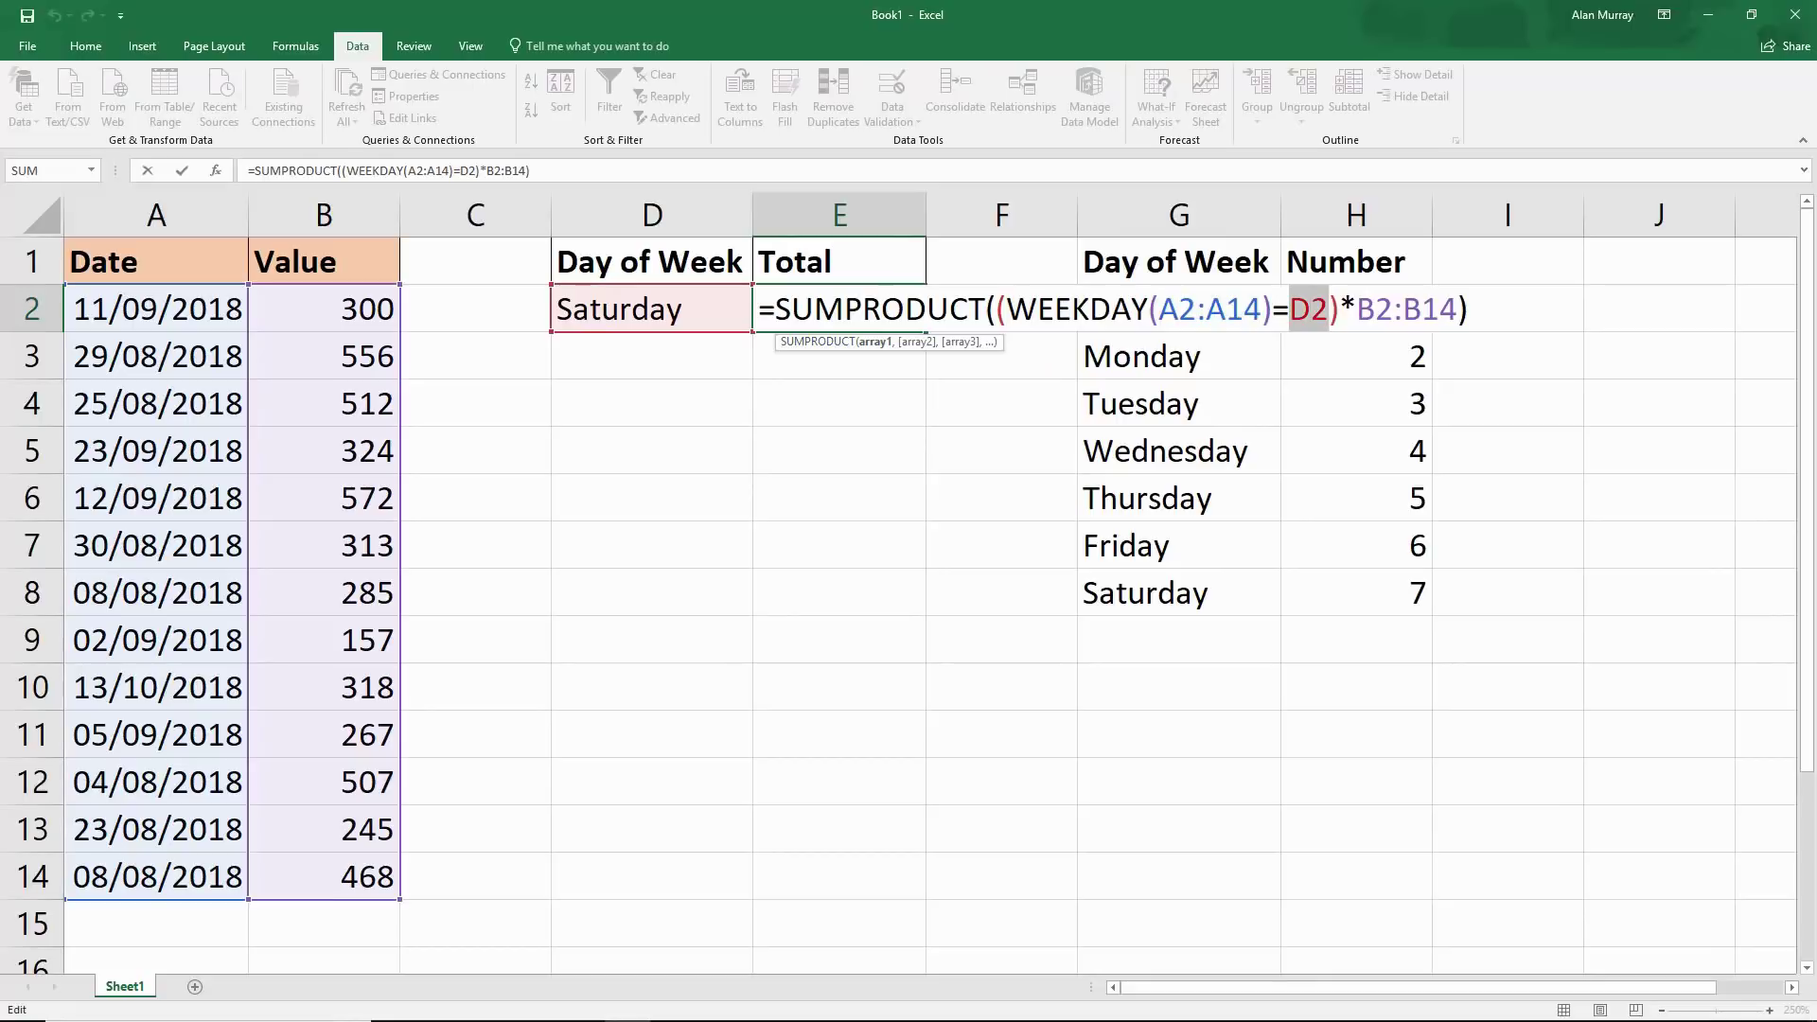
left_click_drag(1005, 307, 1330, 307)
type("vl")
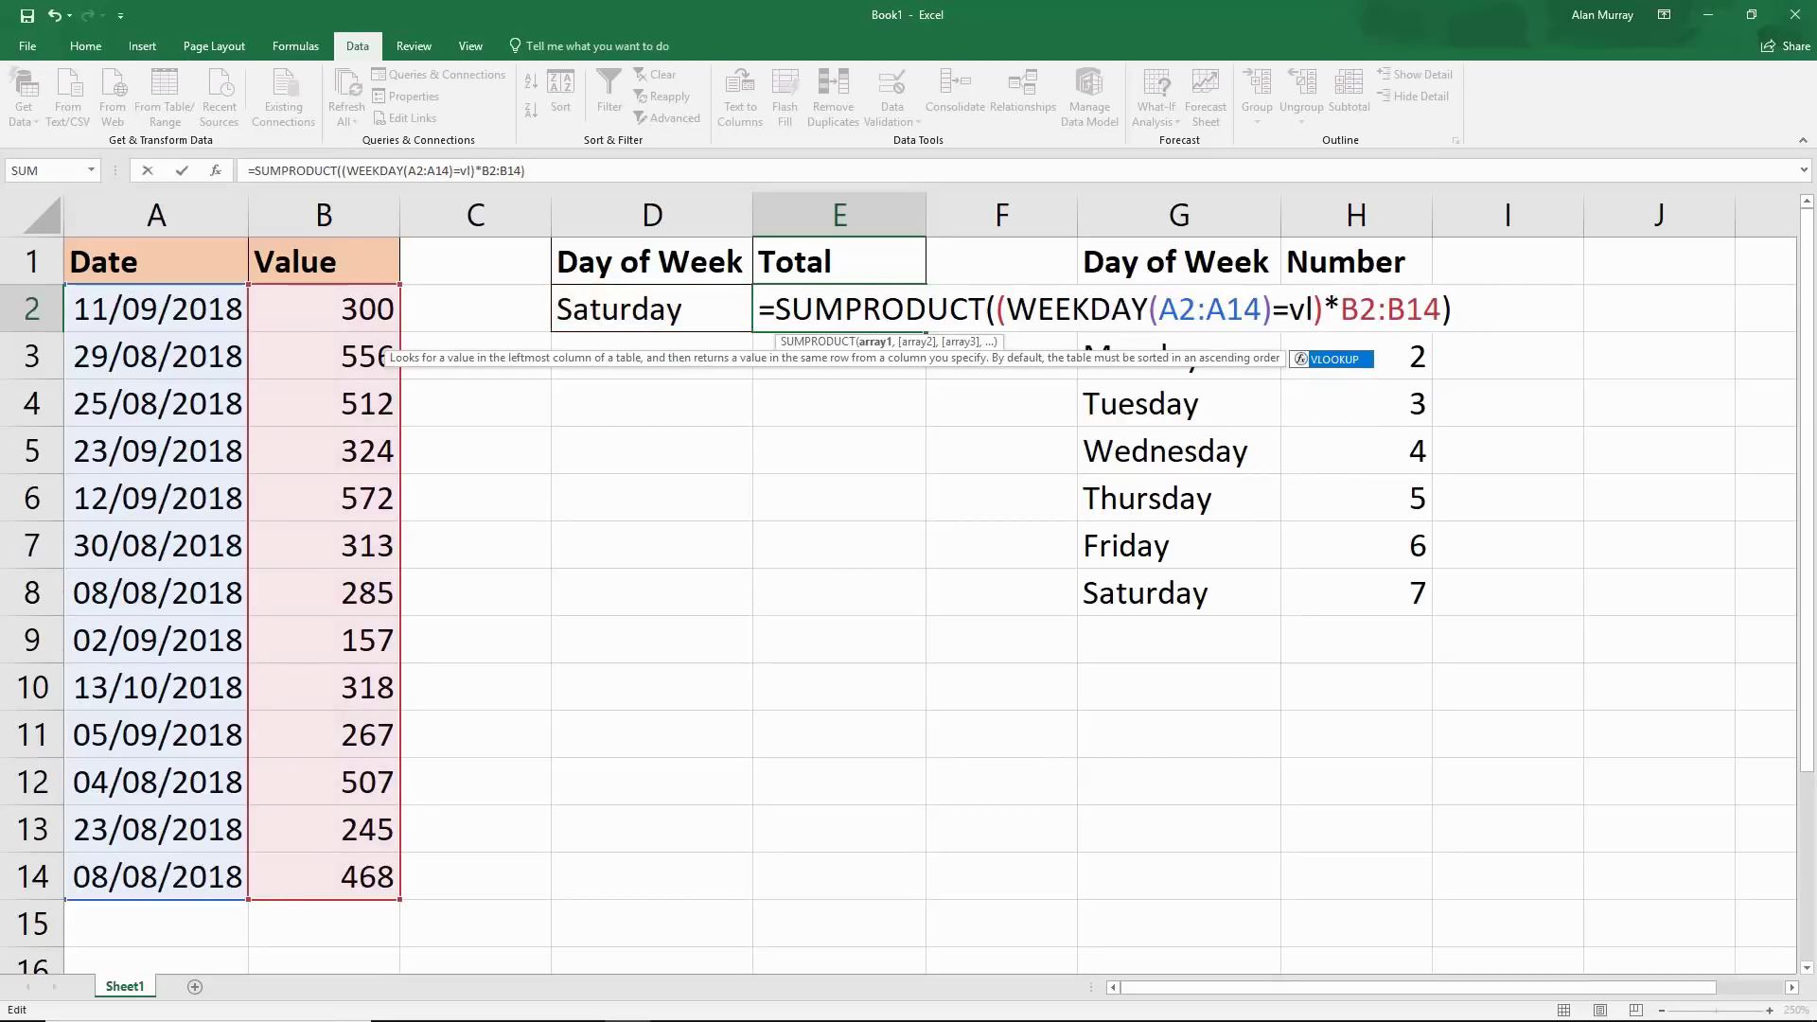
key("Tab")
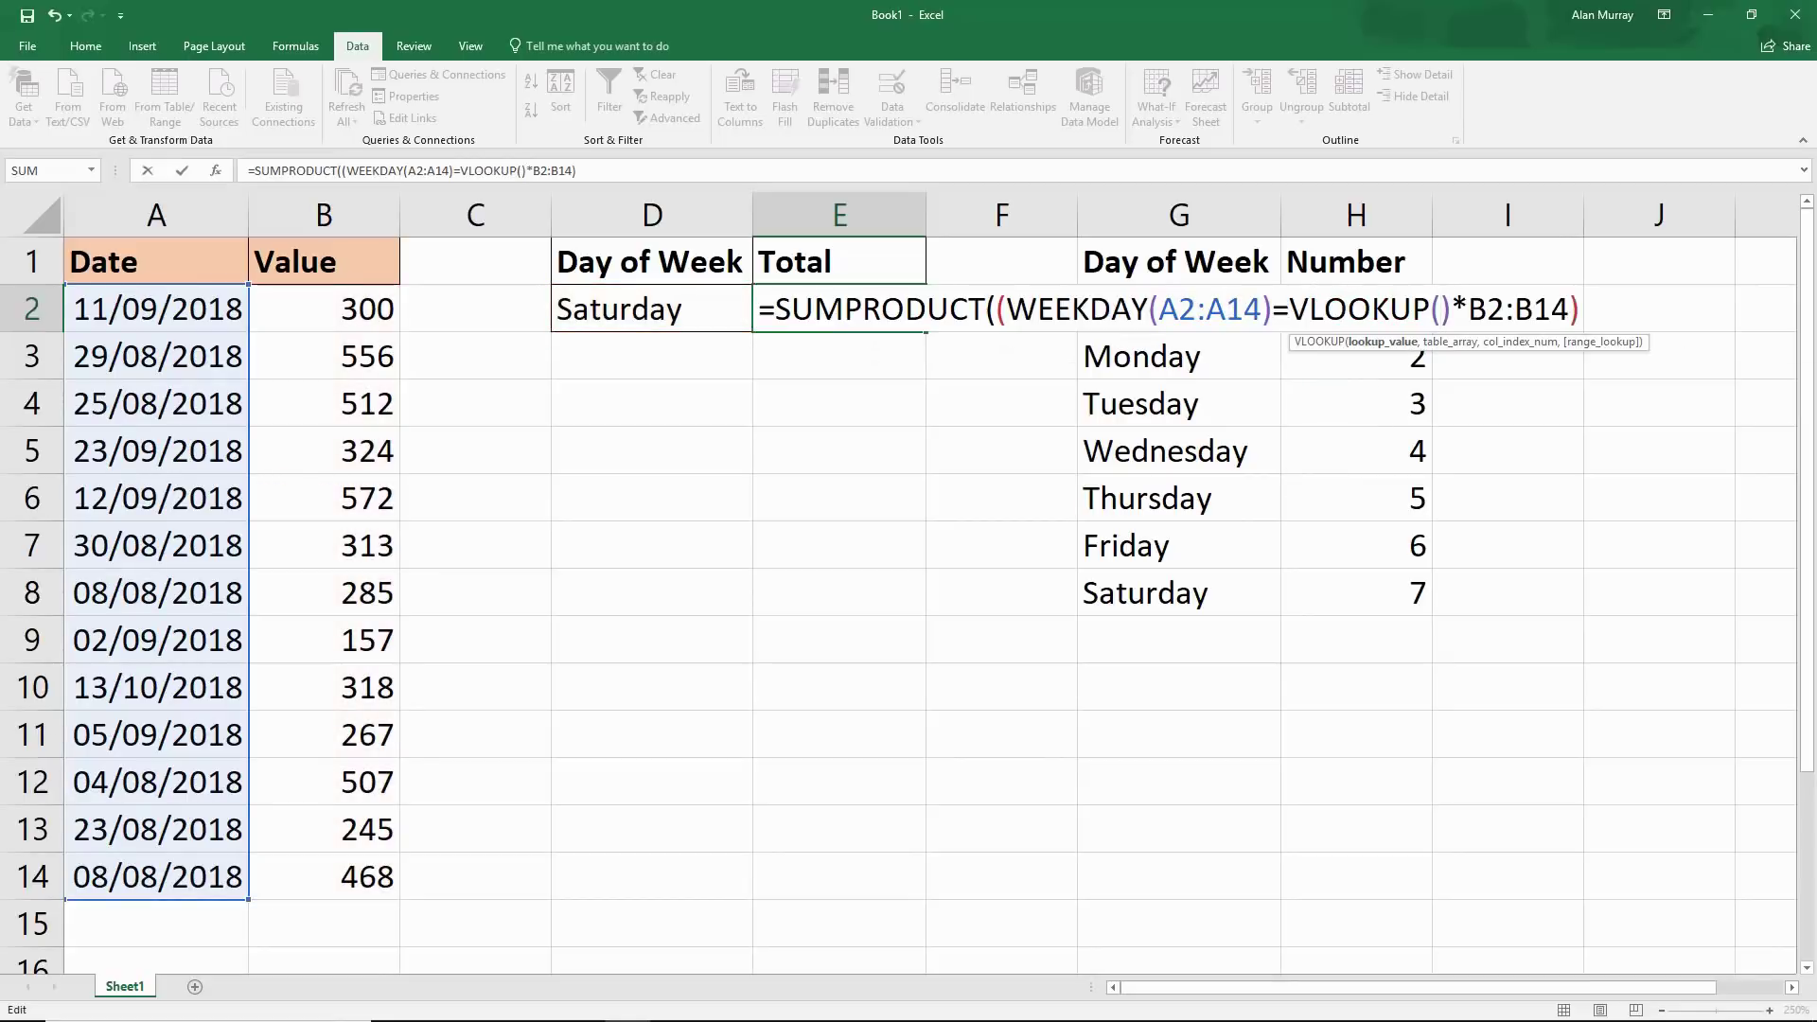
left_click(651, 308)
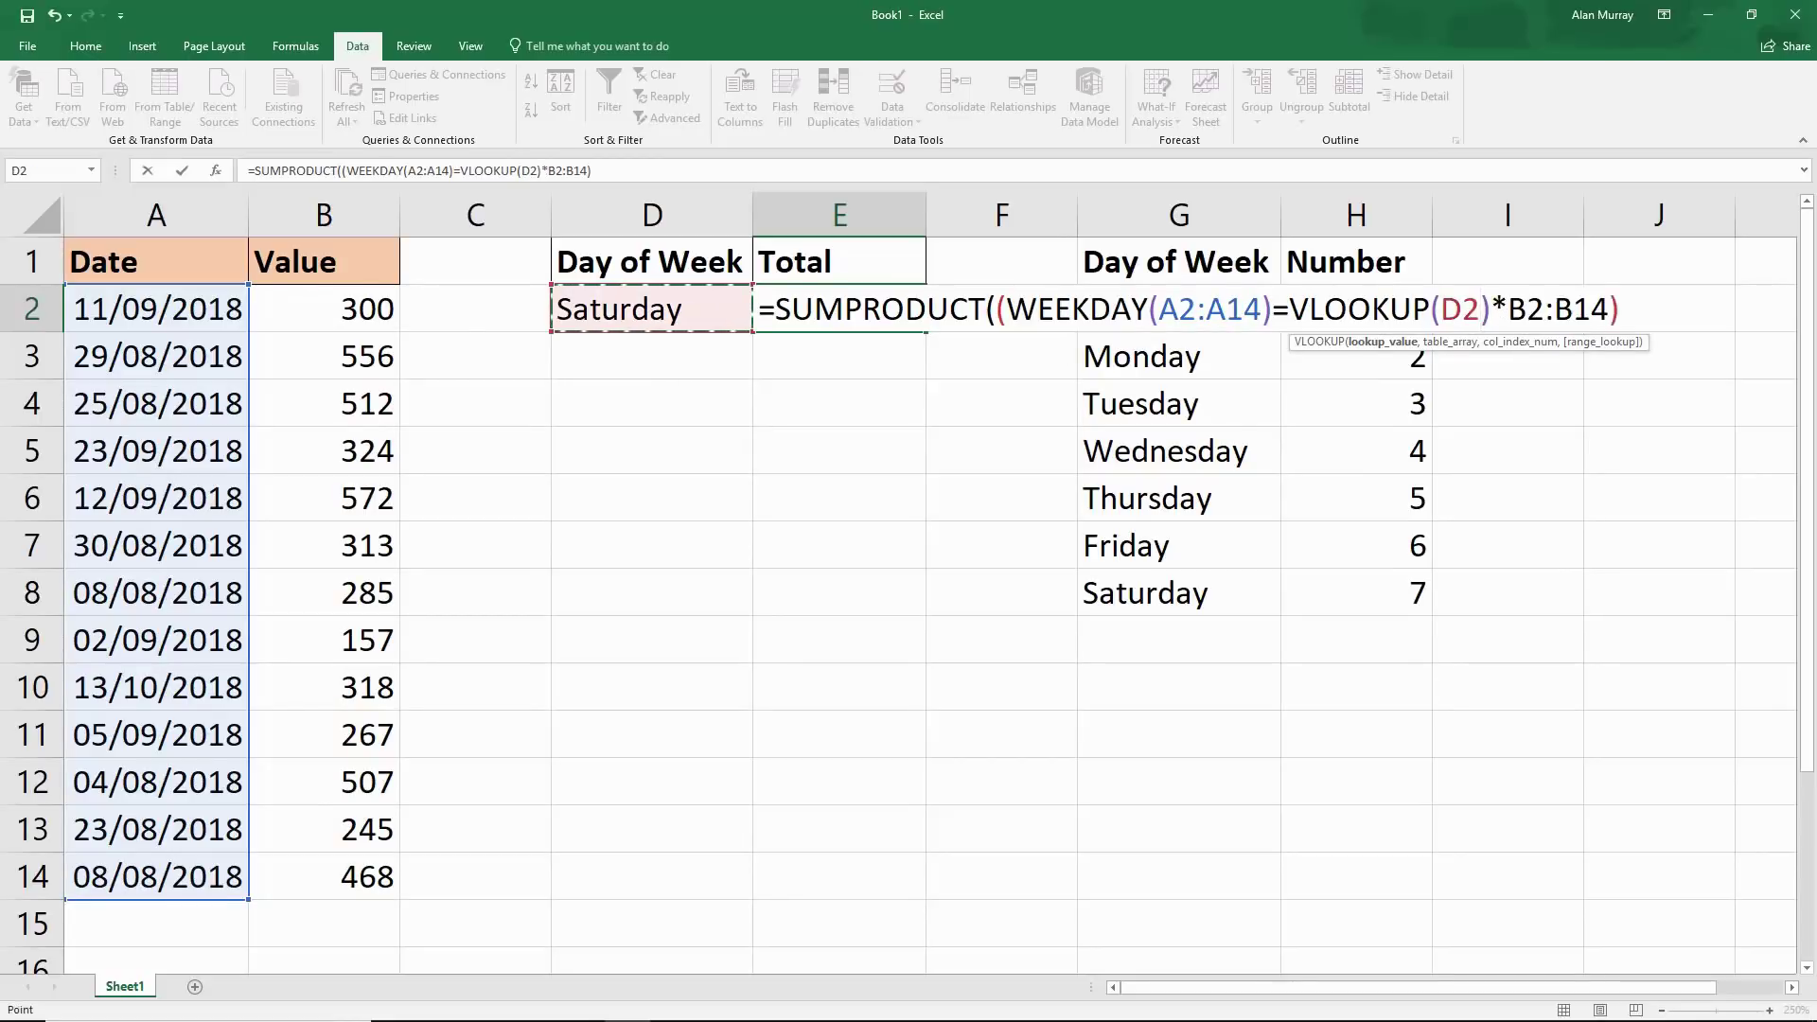
Step: Complete the VLOOKUP with table range G2:H8, column index 2 and exact match 0, and enter the E2 formula
type(",")
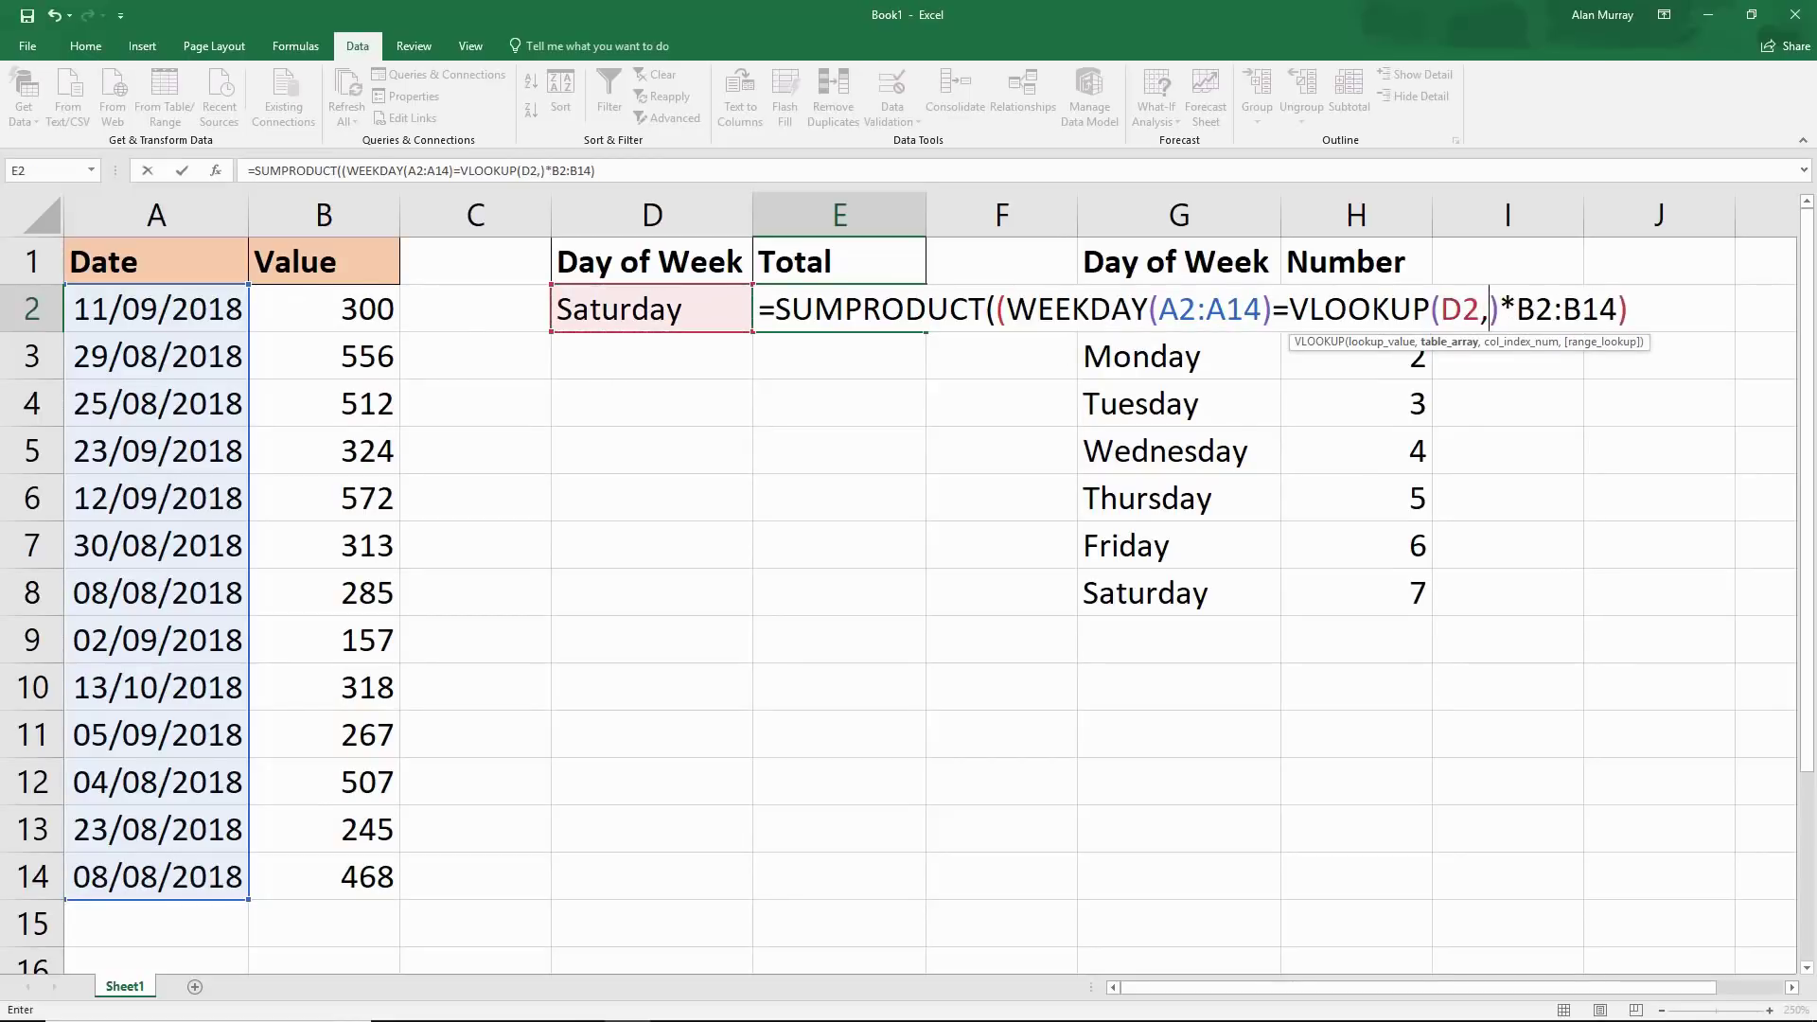
left_click_drag(1401, 592, 1174, 307)
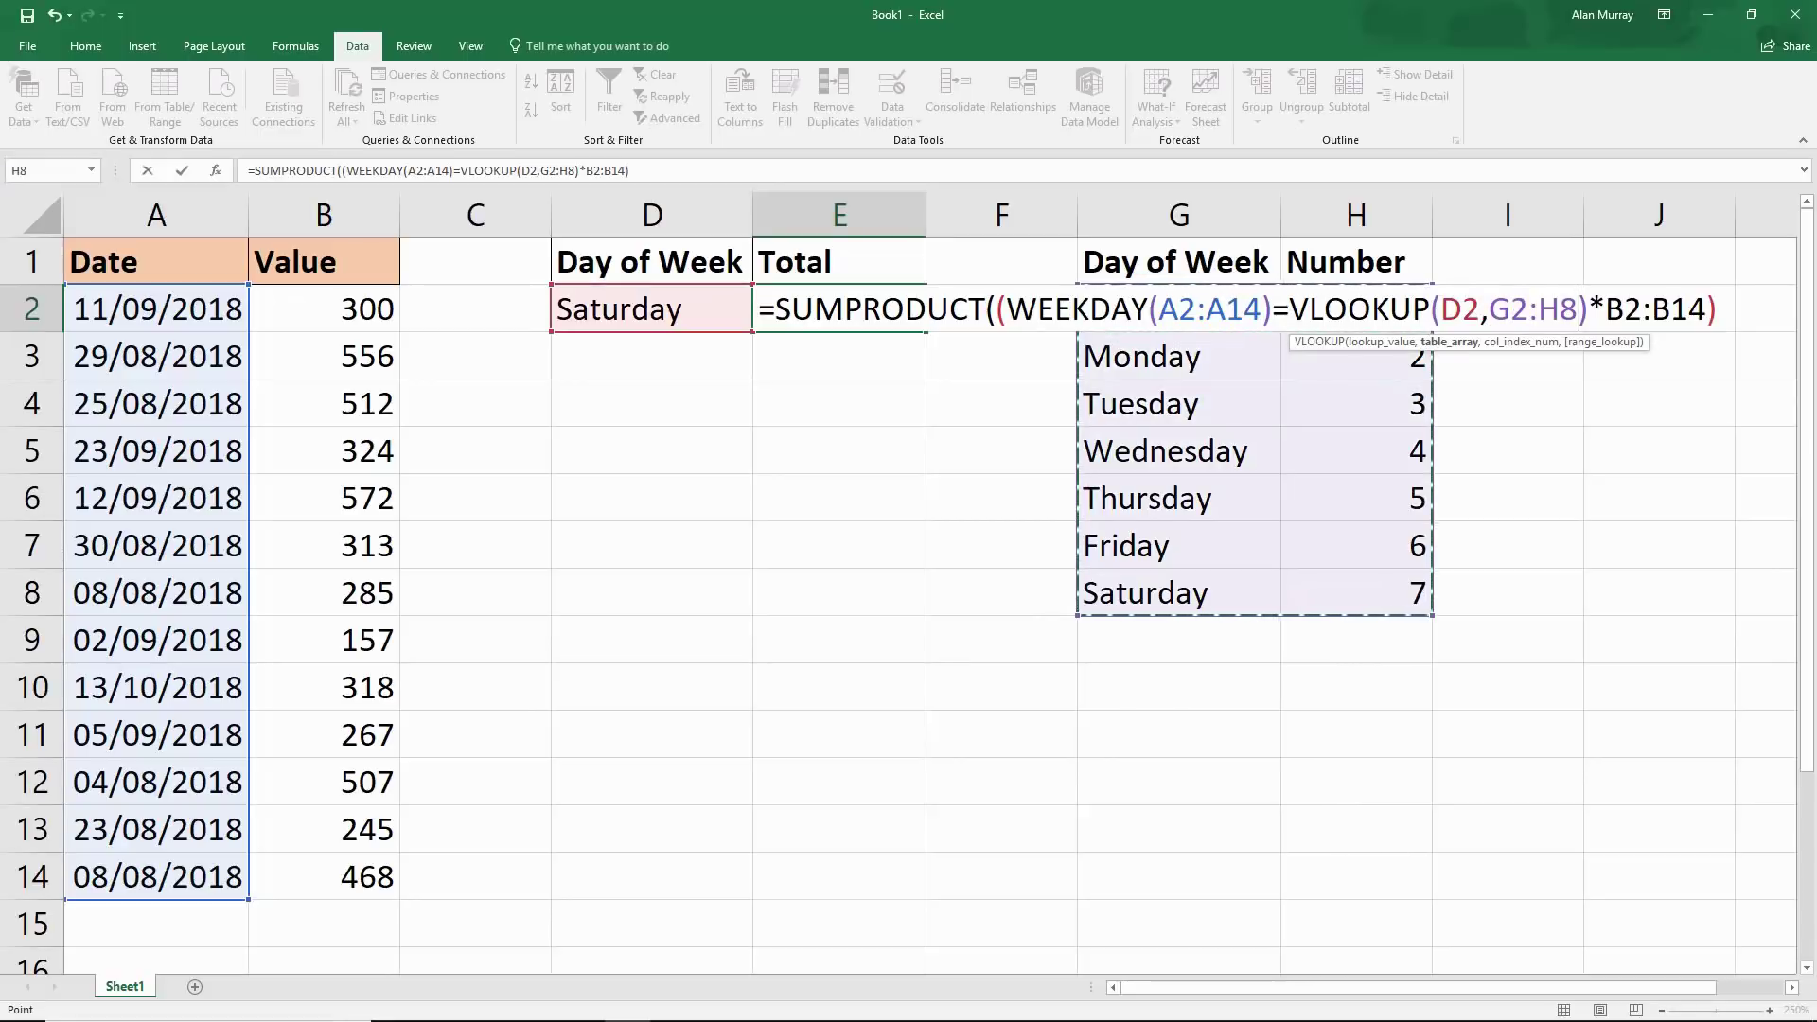
type(",2")
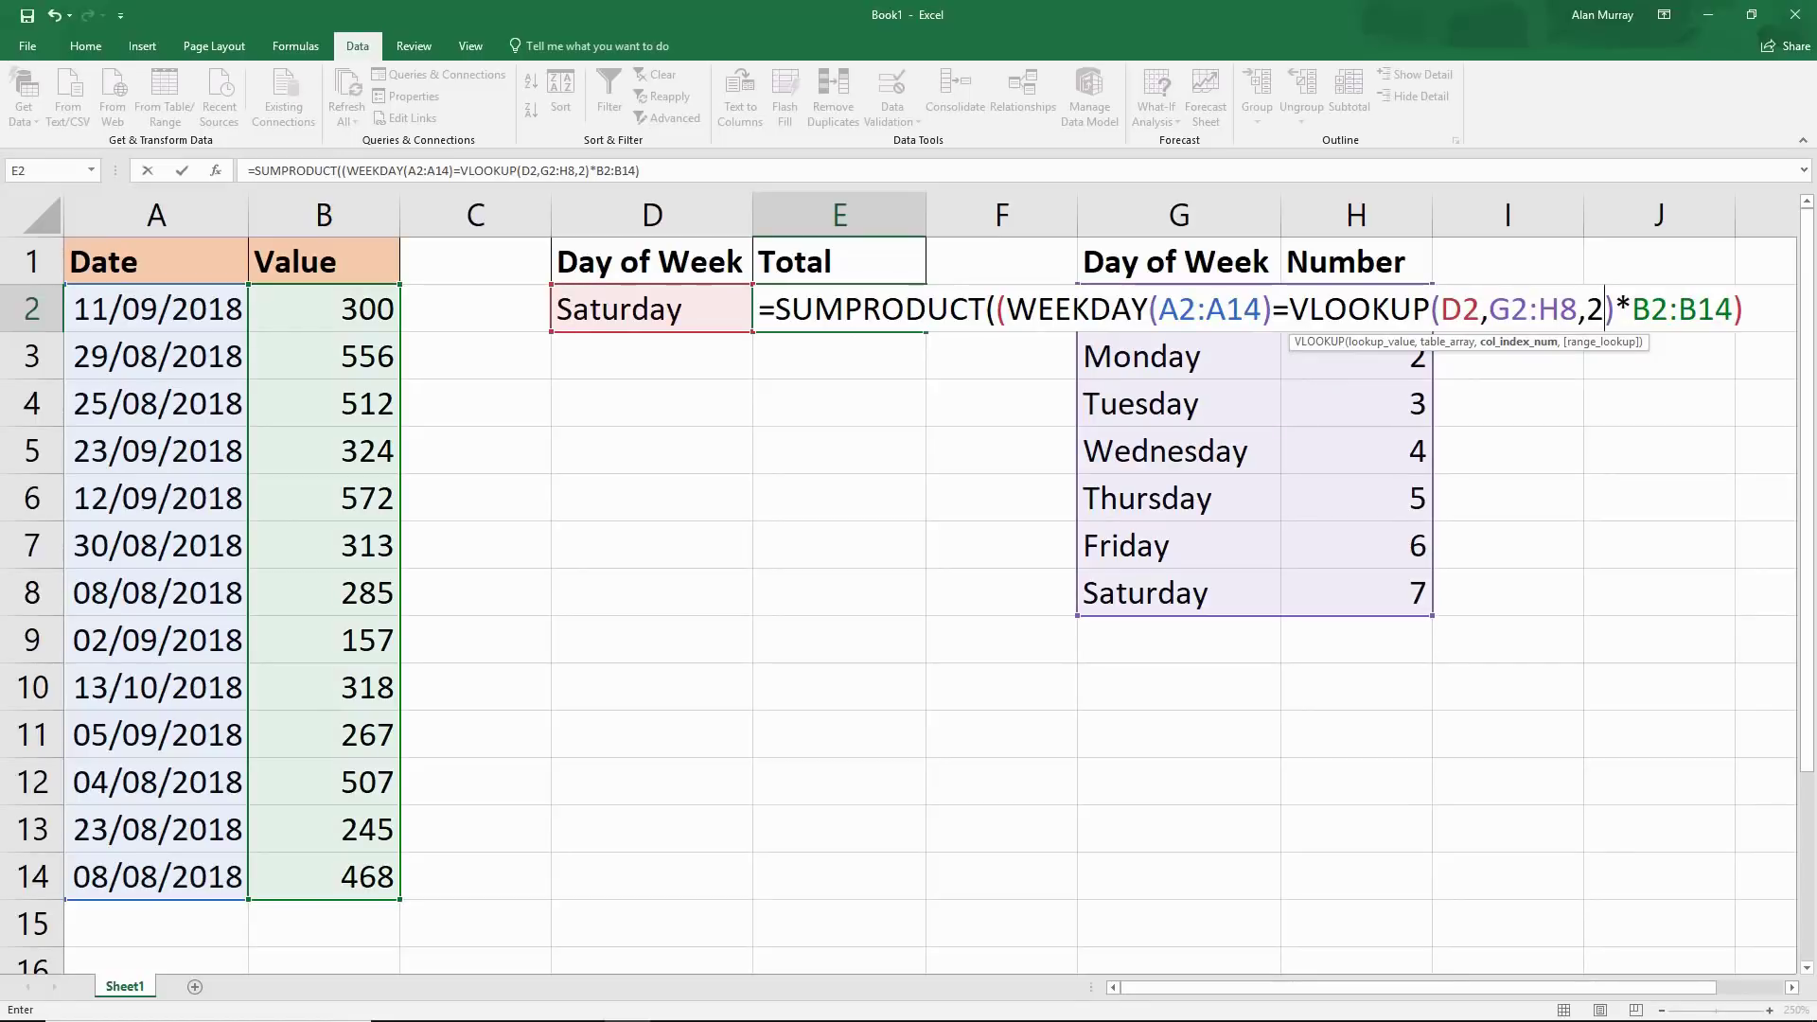
type(",0")
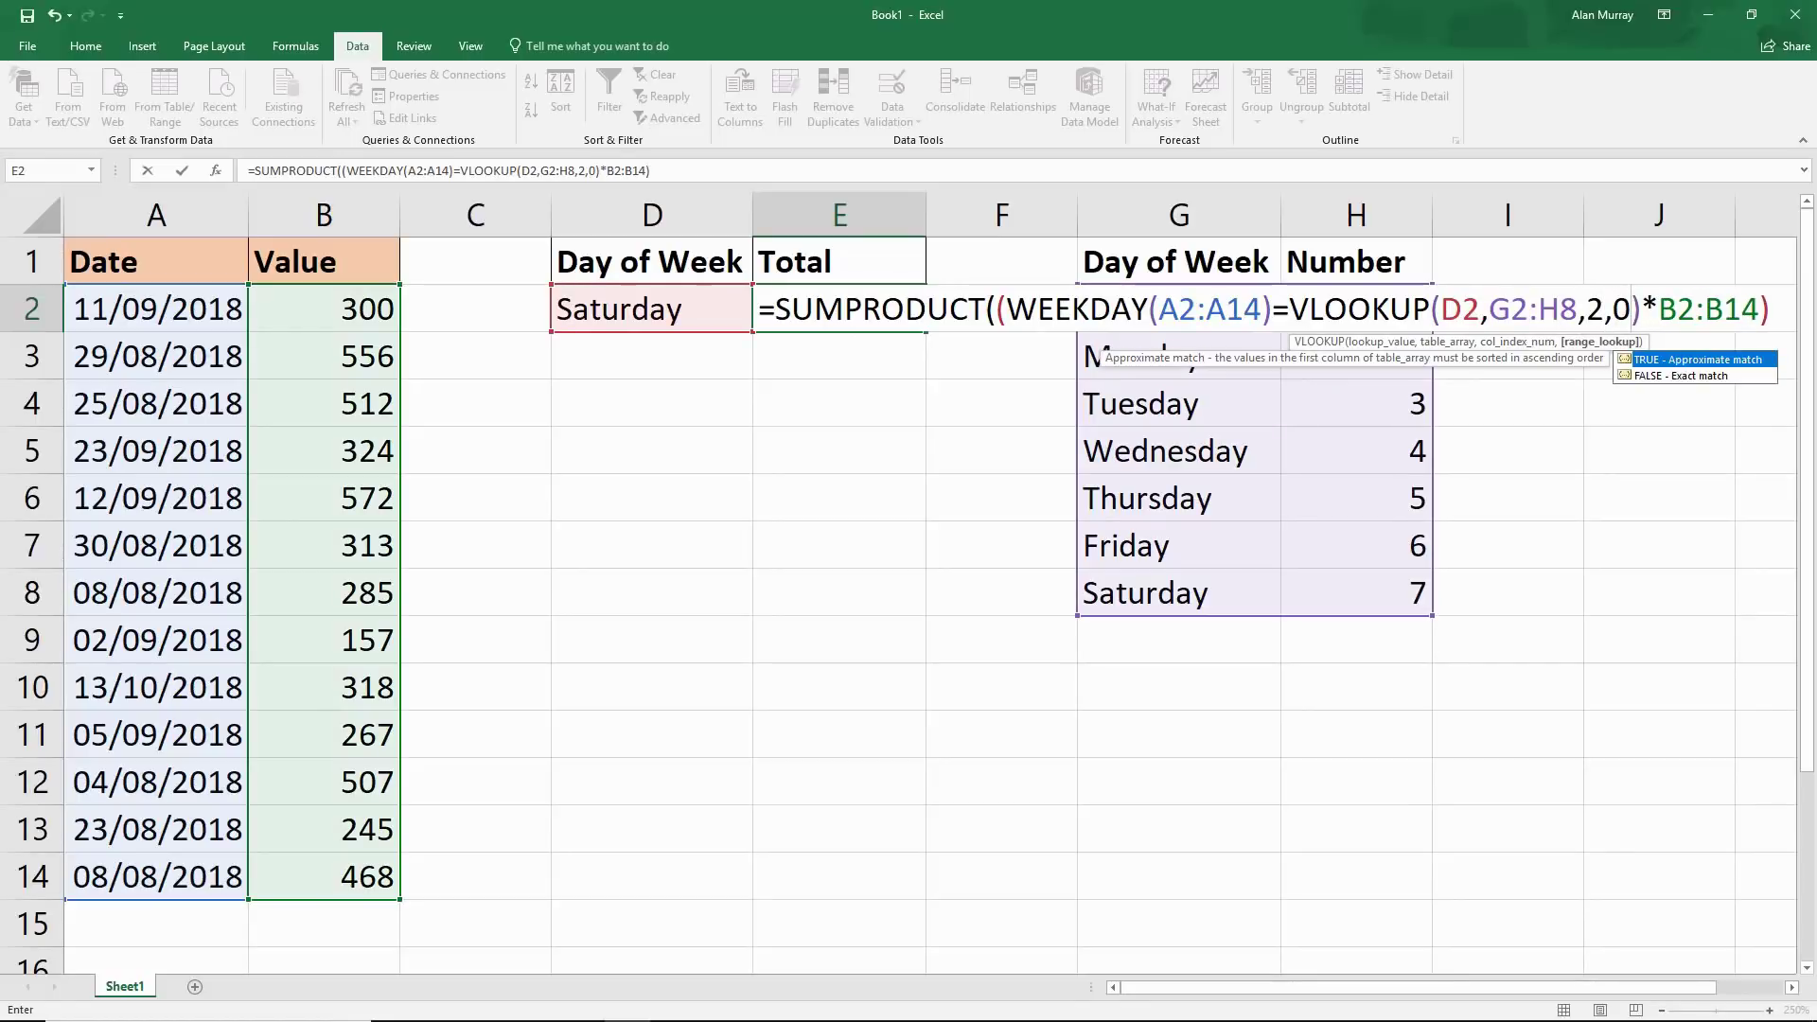
type(")")
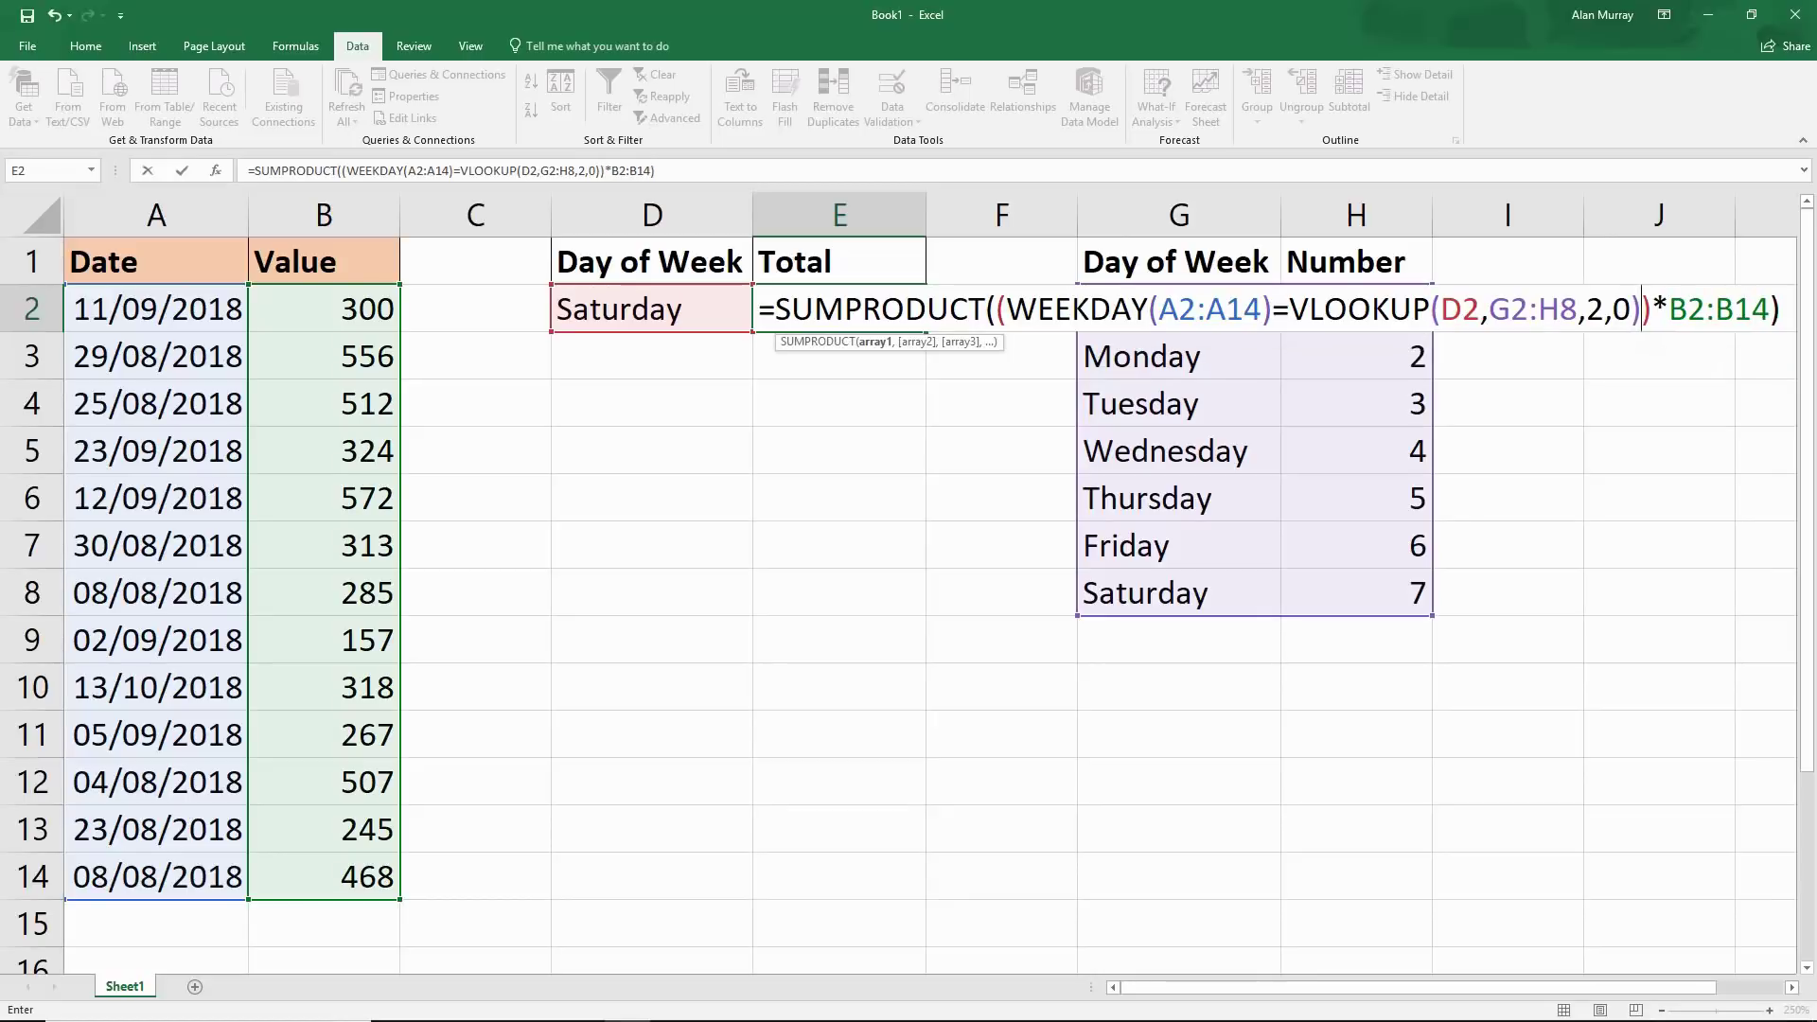
key("Return")
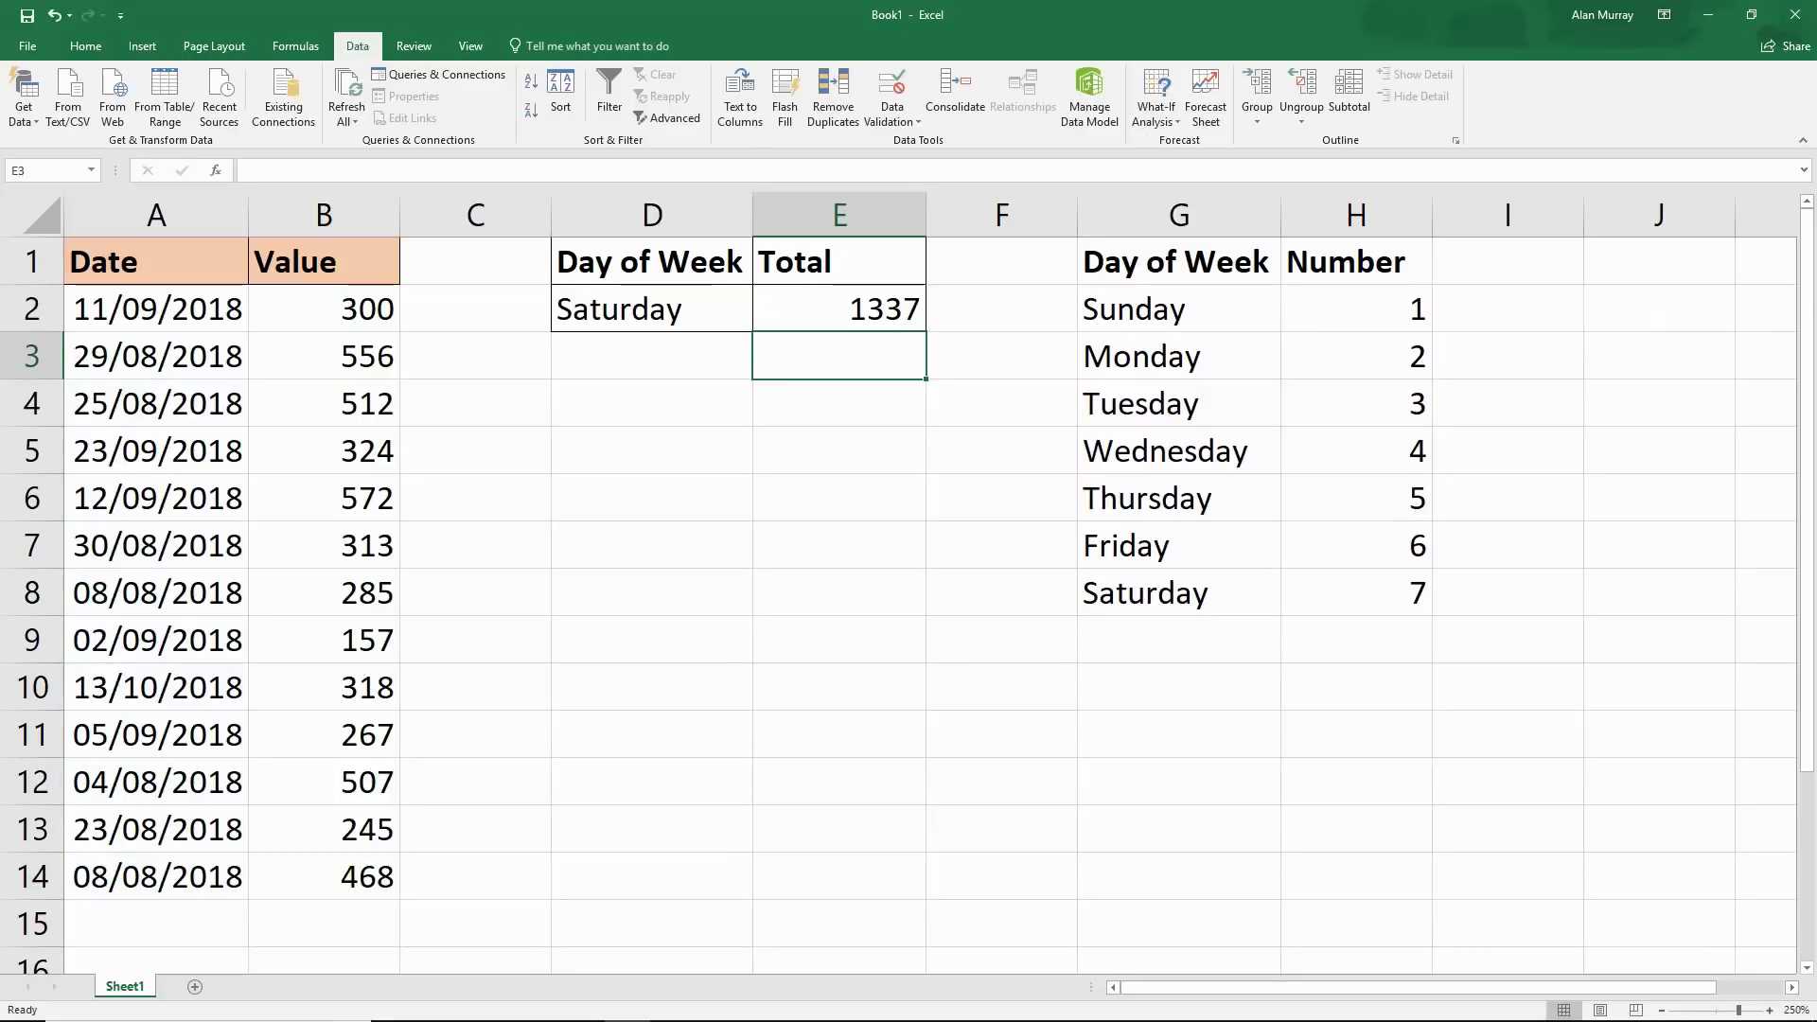
Step: Test the total by choosing Tuesday and then Wednesday from the day list in D2
left_click(652, 309)
key("alt+Down")
key("Up")
key("Up")
key("Up")
key("Up")
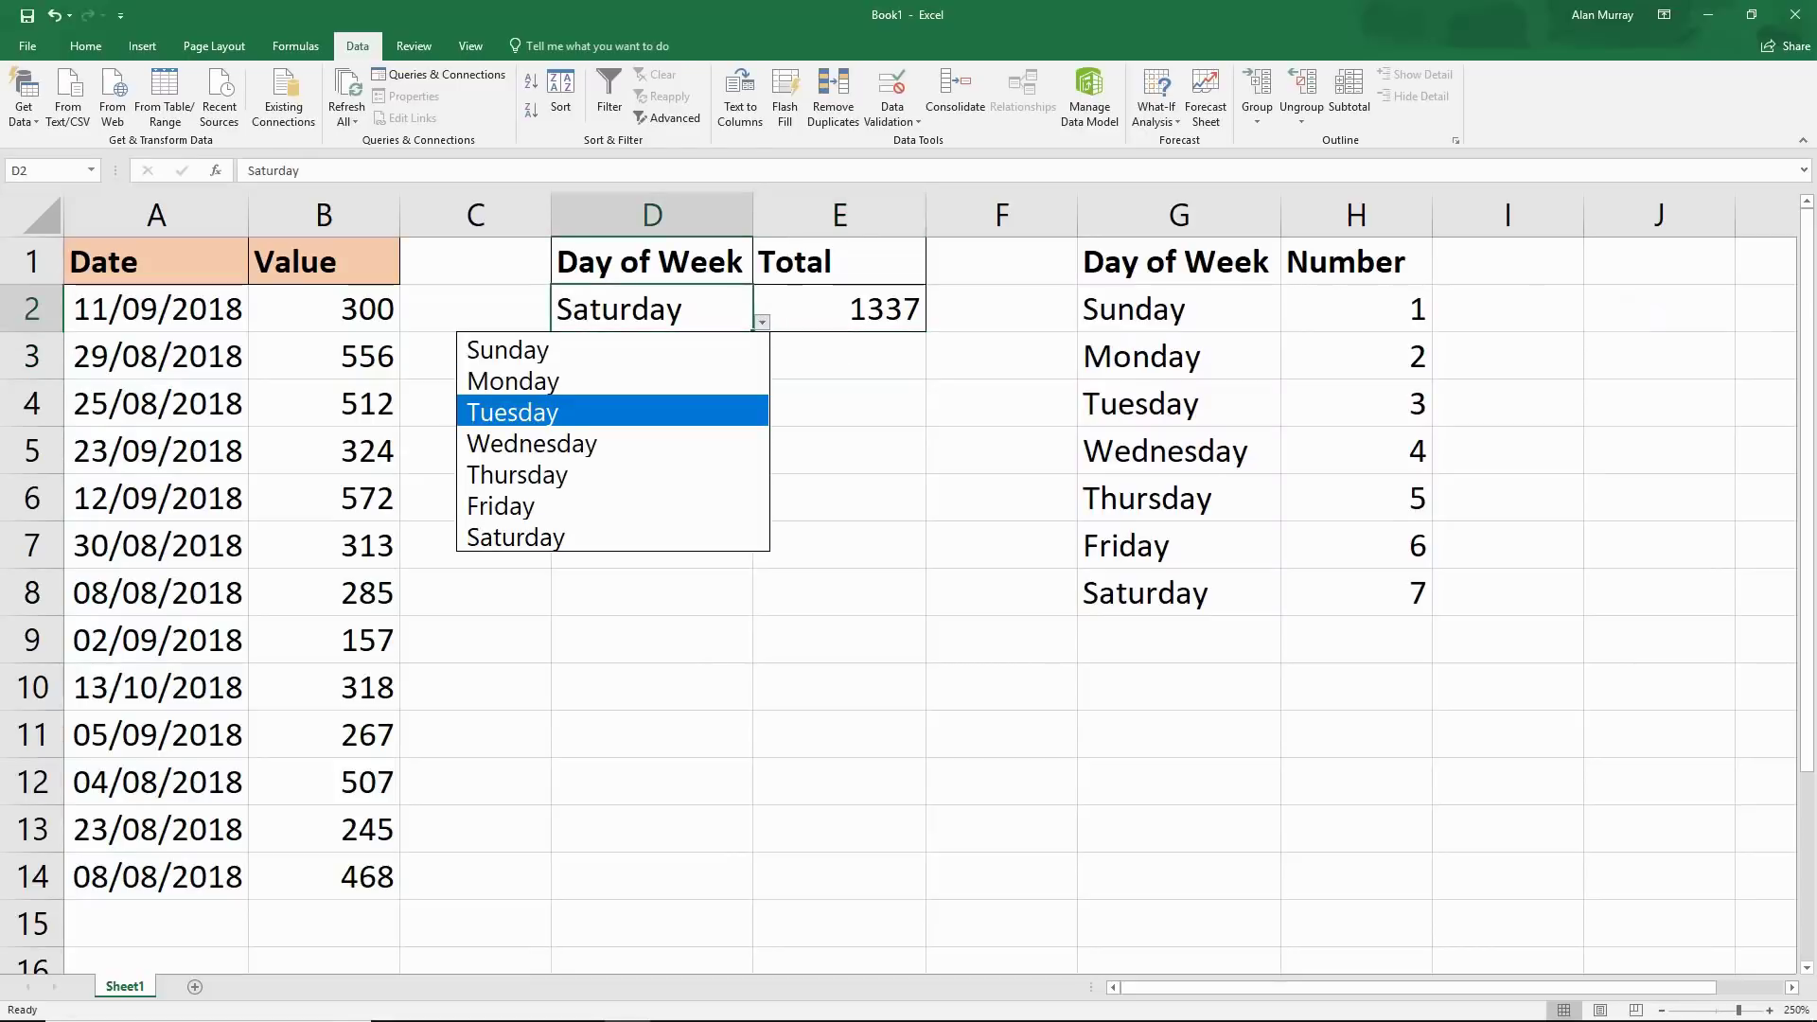
key("Return")
key("alt+Down")
key("Down")
key("Down")
key("Down")
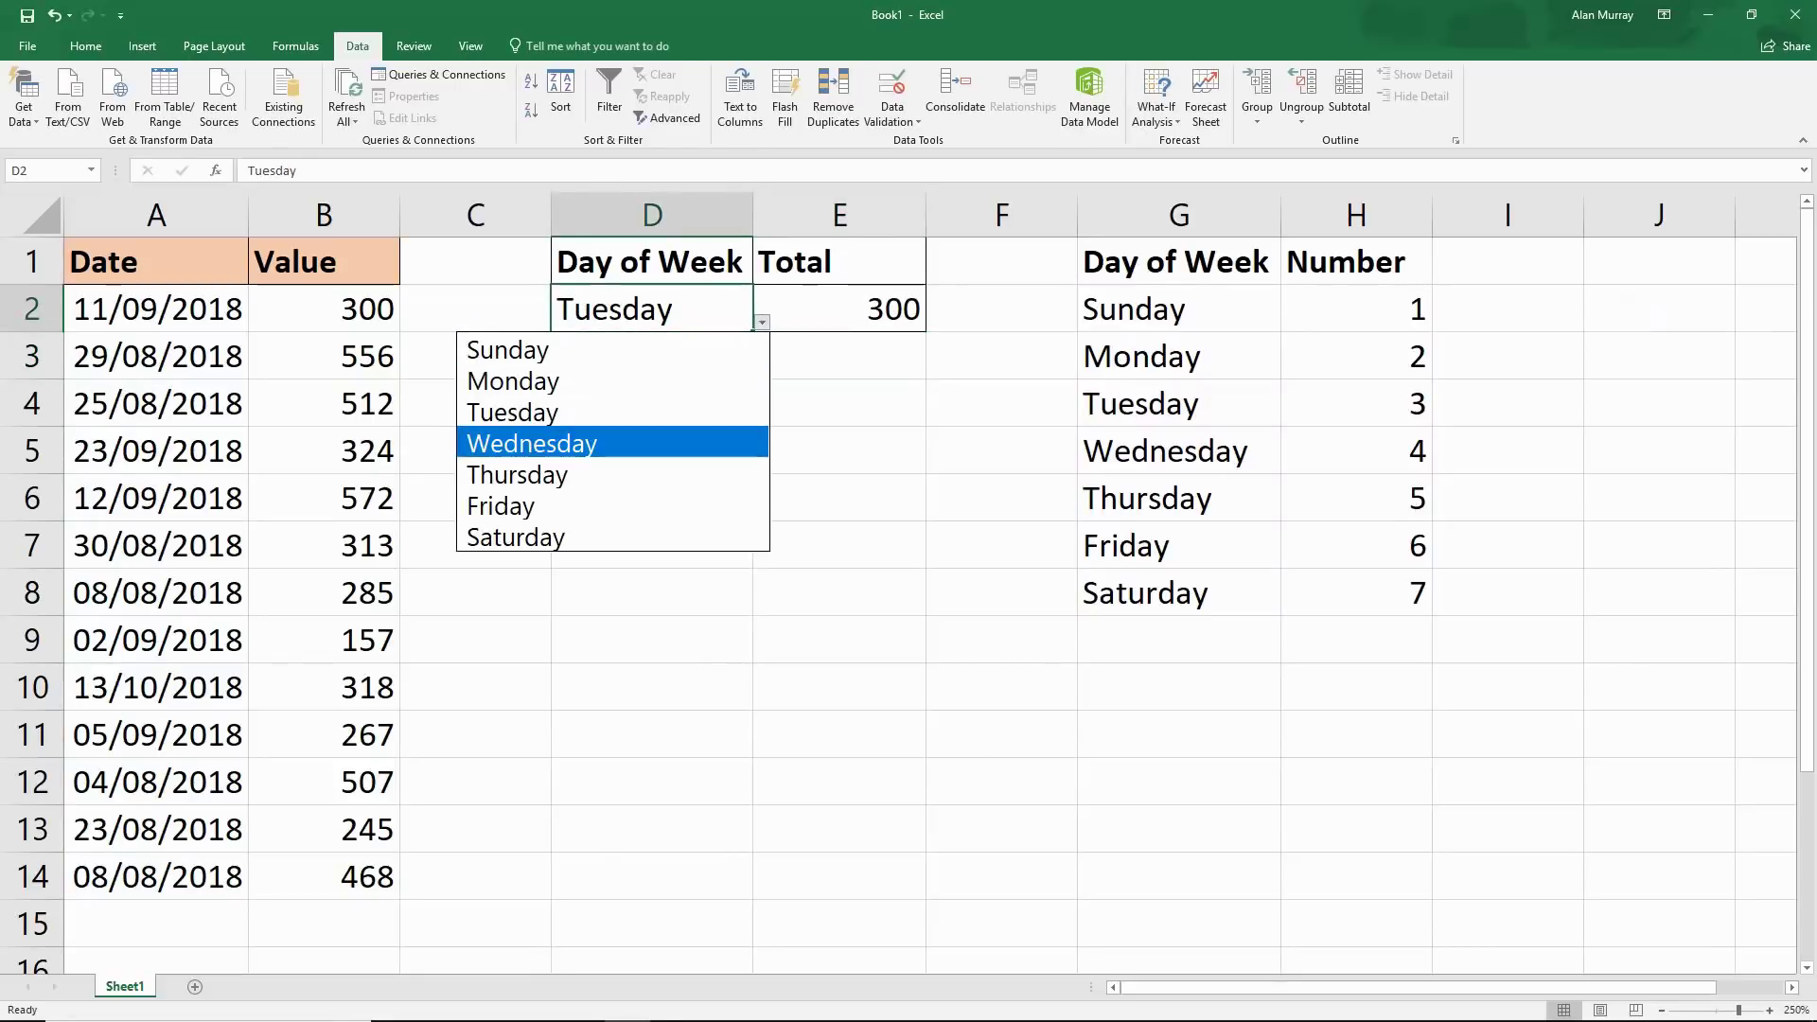
key("Return")
Step: Choose Thursday and then Saturday from the day list in D2 to check the total for each
key("alt+Down")
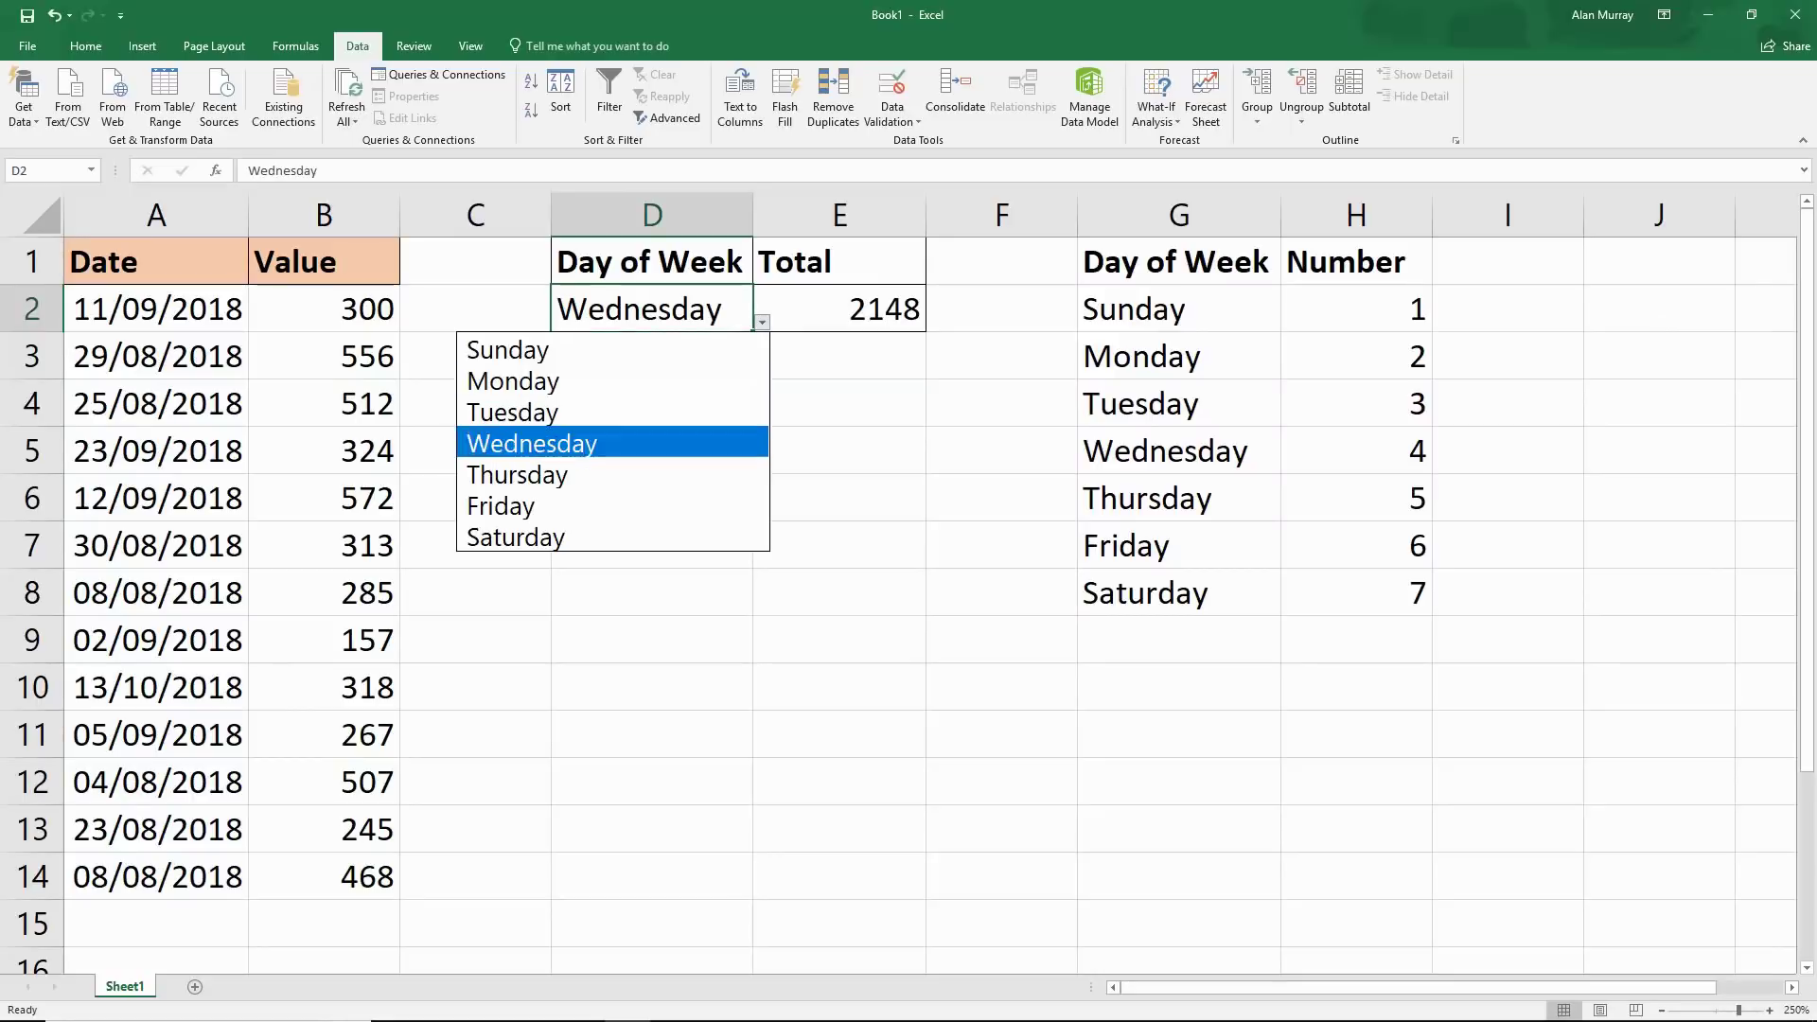
key("Escape")
key("alt+Down")
key("Down")
key("Return")
key("alt+Down")
key("Down")
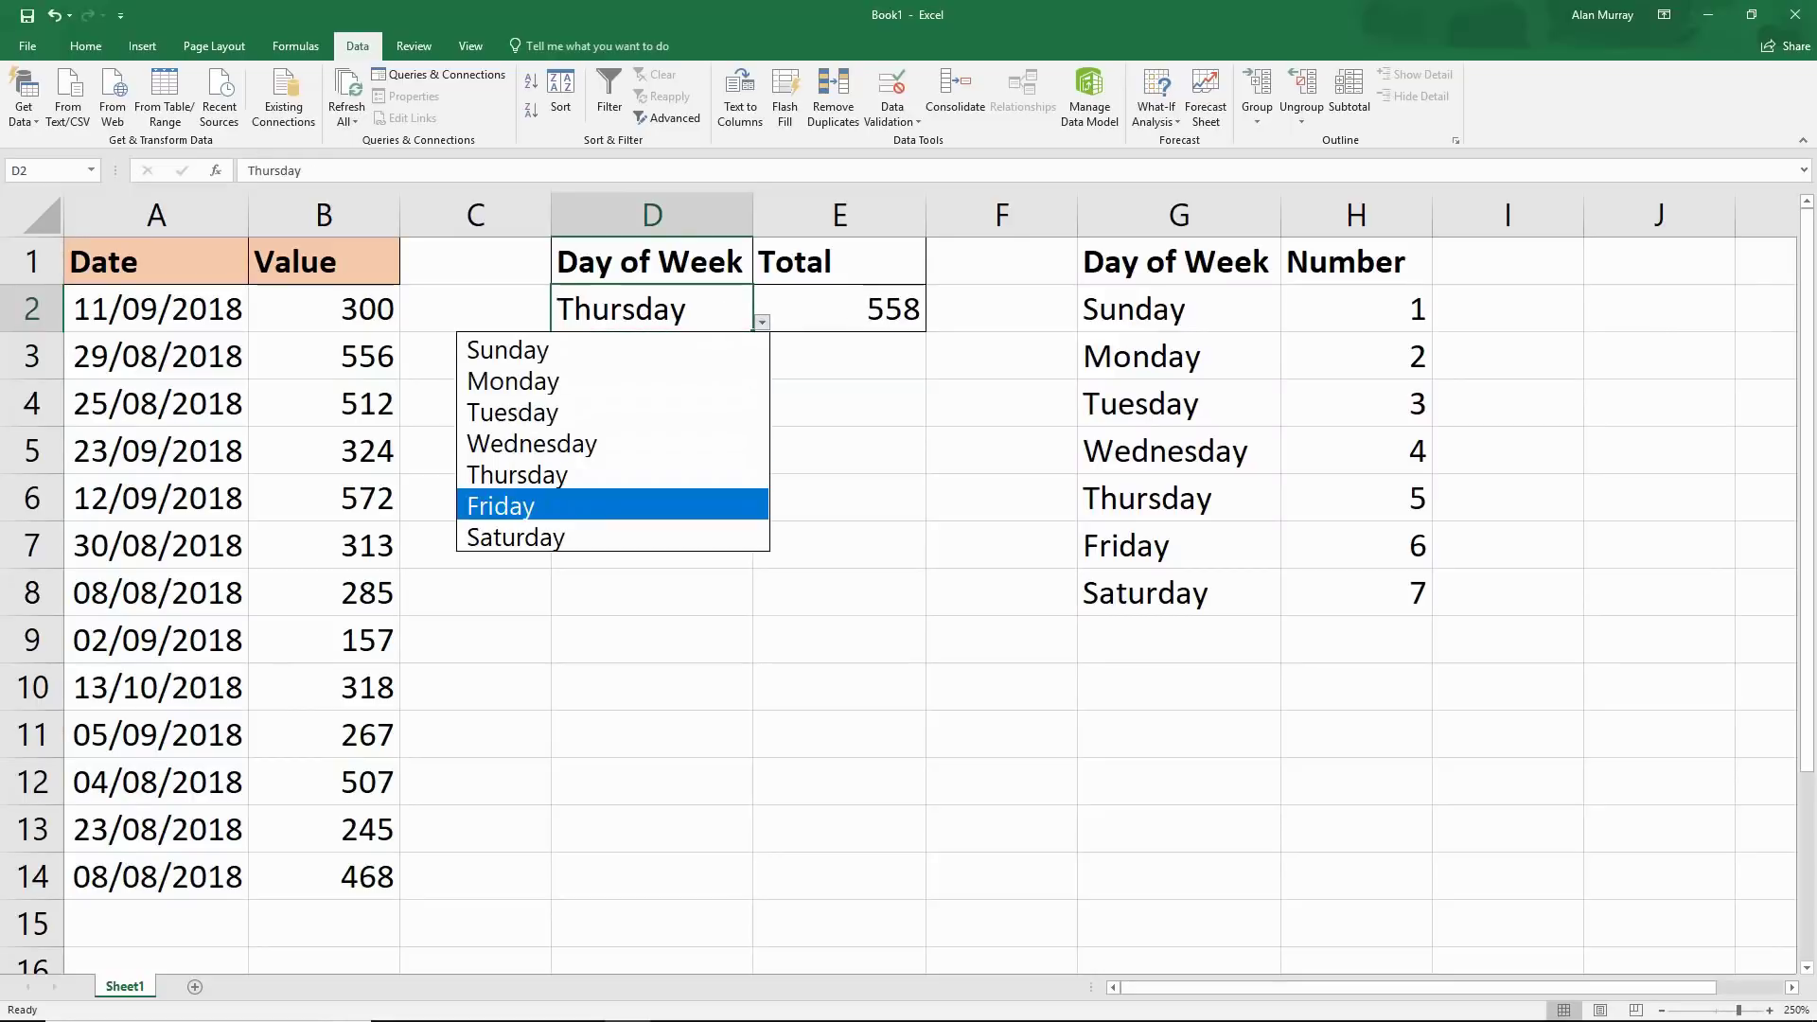
key("Down")
key("Return")
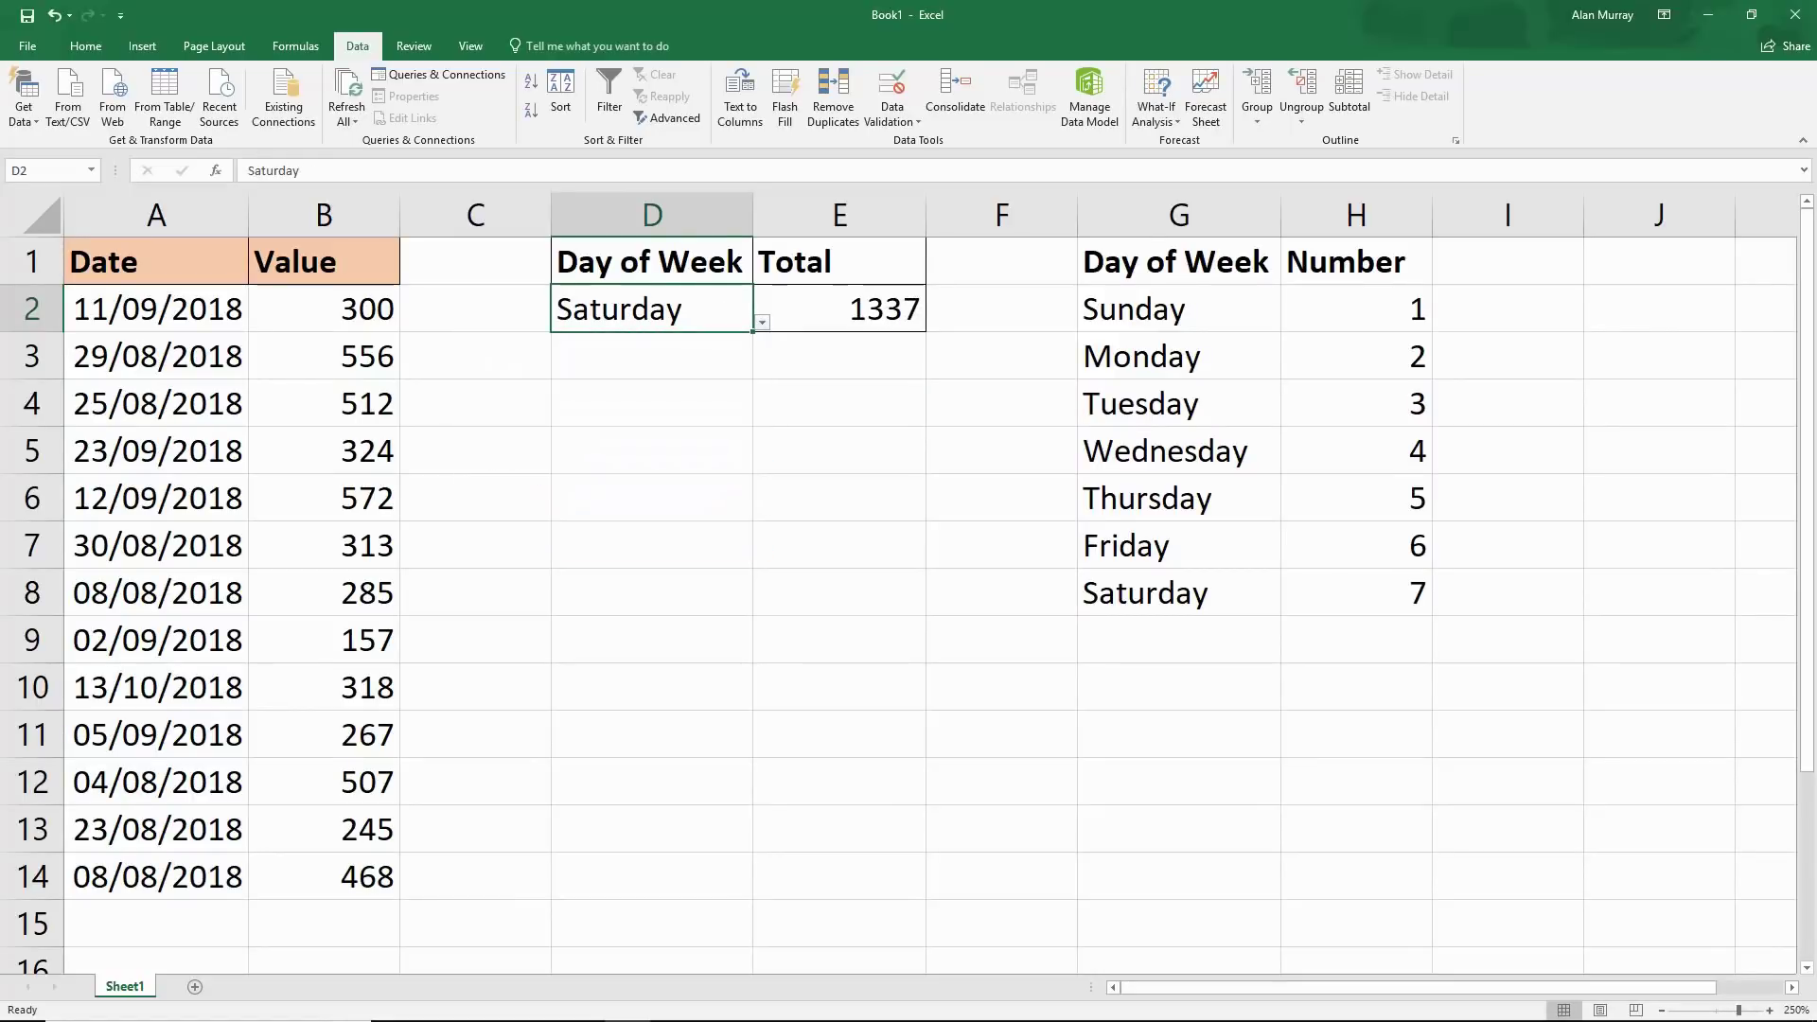